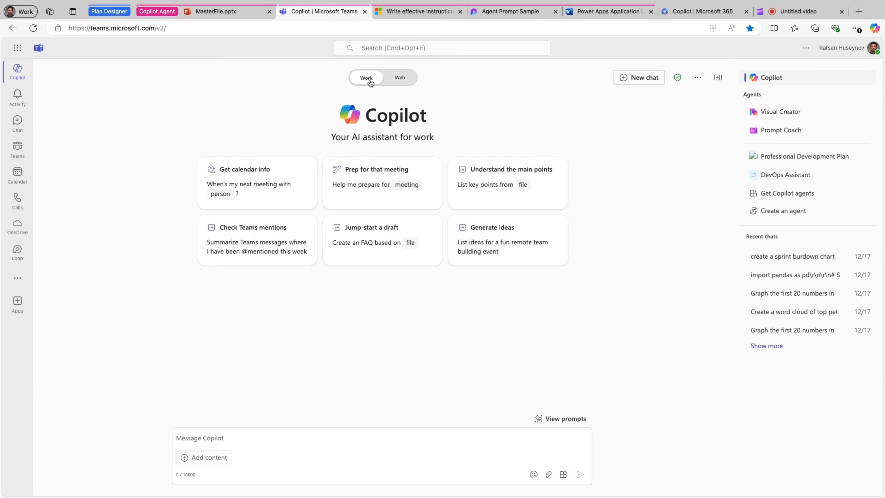
View Copilot's Web mode, return to Work mode and open the catalogue of Copilot agents
left_click(401, 78)
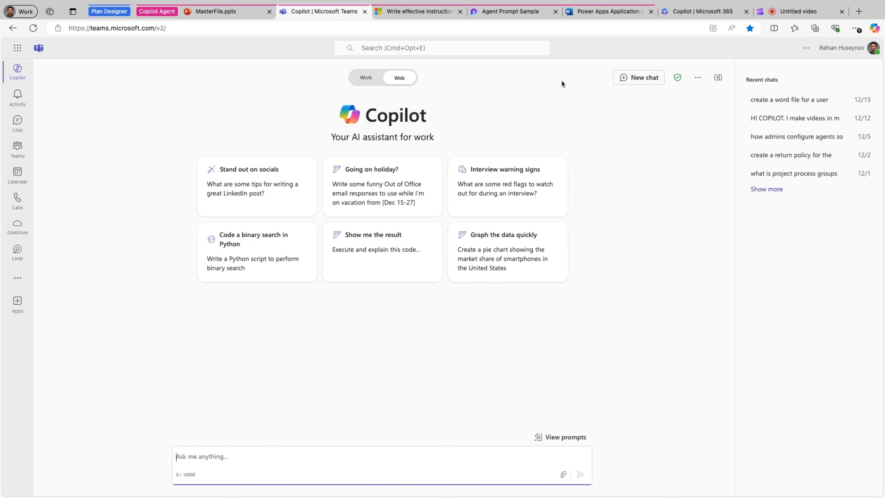
left_click(361, 81)
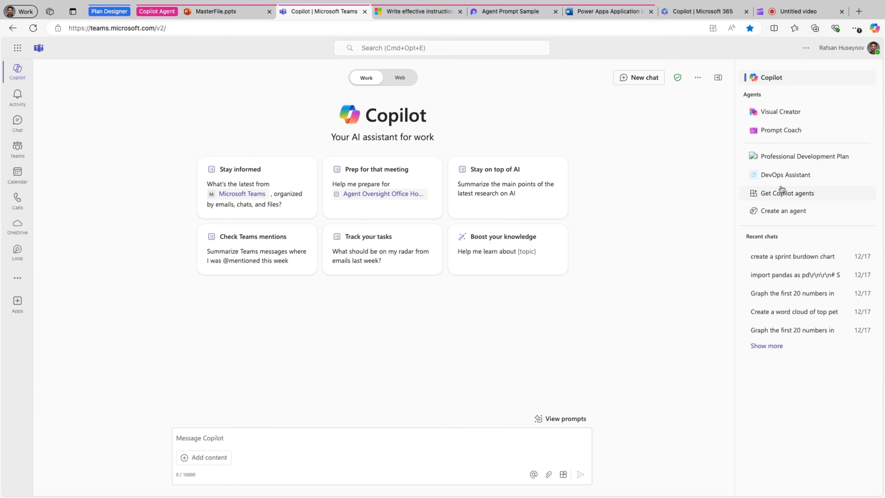
left_click(795, 194)
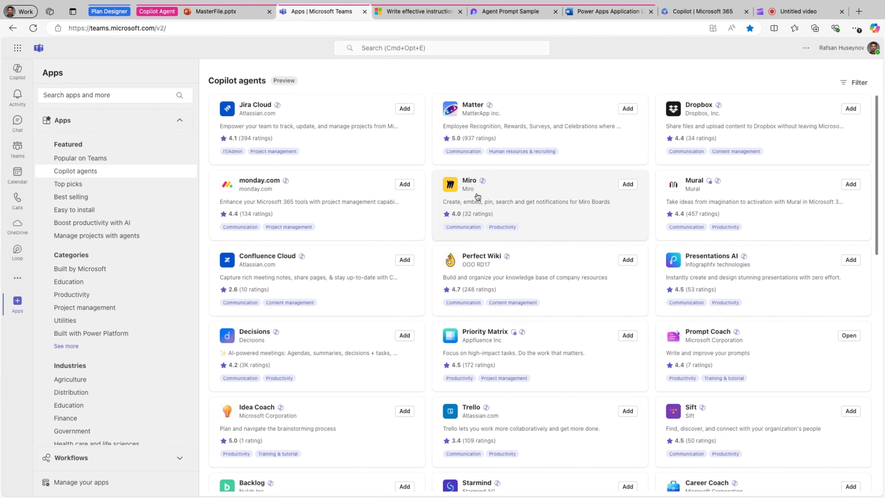
Find the Career Coach agent by Microsoft Corporation in the catalogue and add it without opening it
scroll(614, 317, "down", 1)
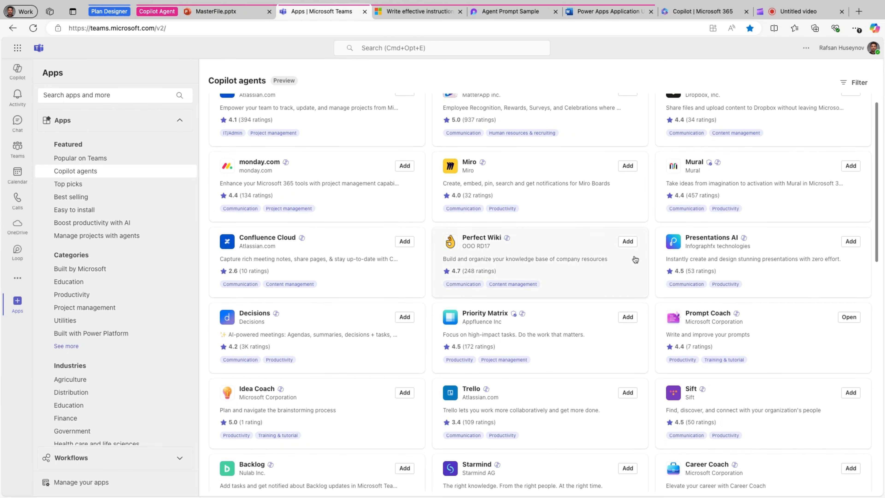
scroll(634, 259, "down", 5)
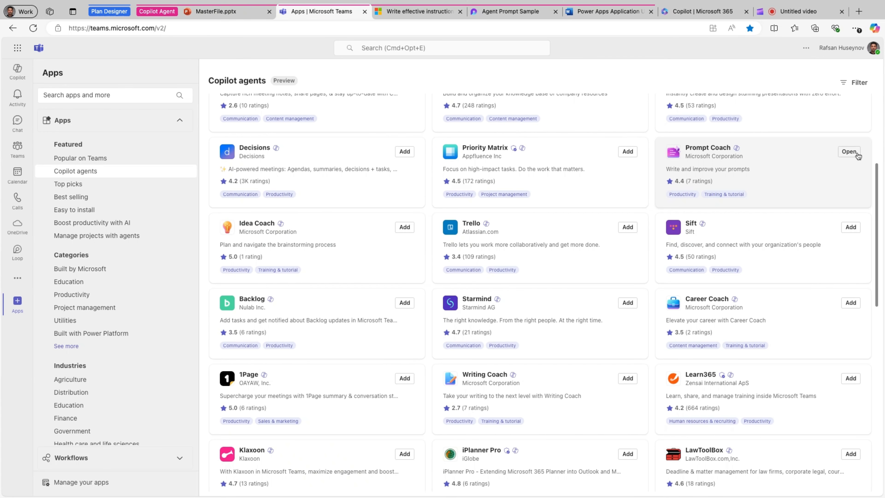
scroll(630, 325, "down", 3)
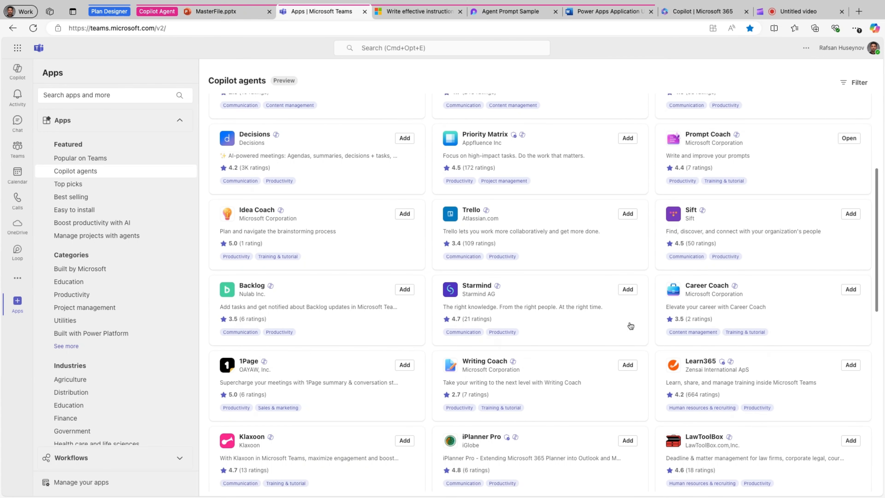
scroll(630, 326, "down", 5)
scroll(695, 235, "up", 3)
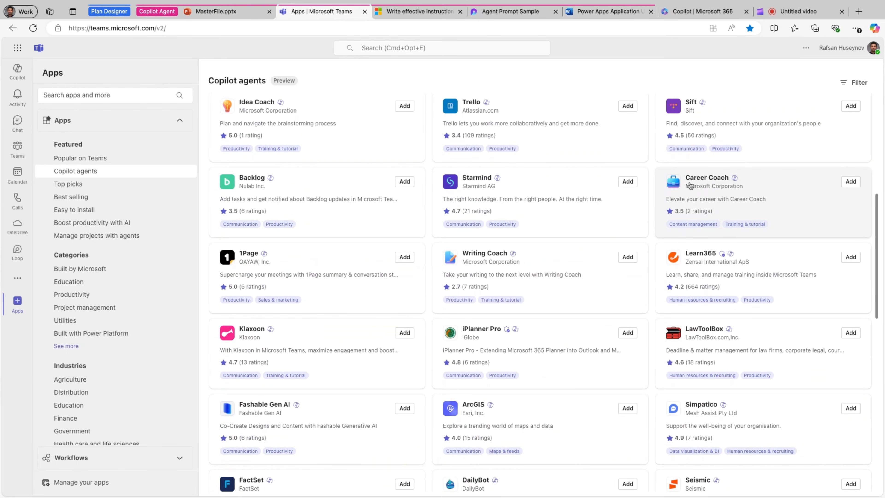
left_click(851, 181)
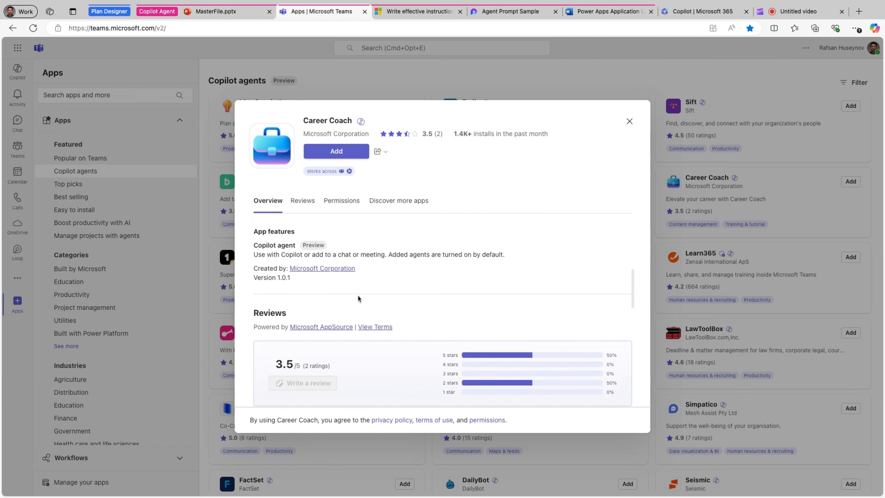
scroll(362, 300, "down", 3)
left_click(331, 155)
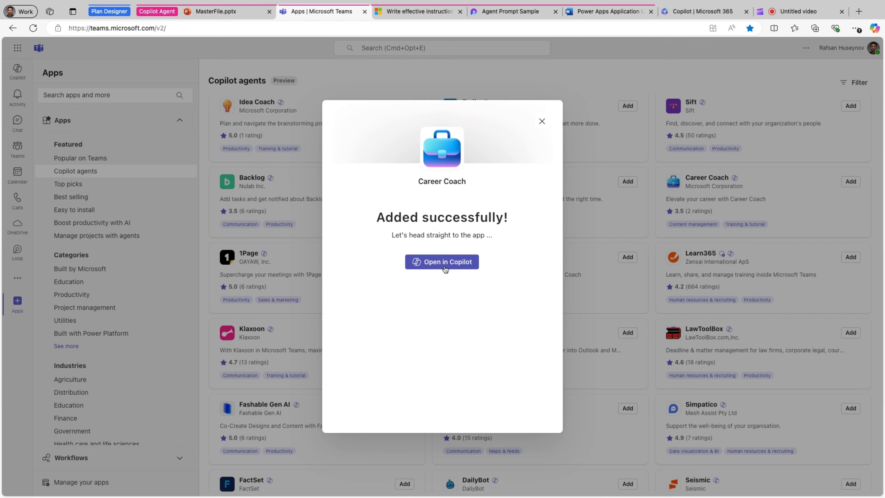
left_click(542, 122)
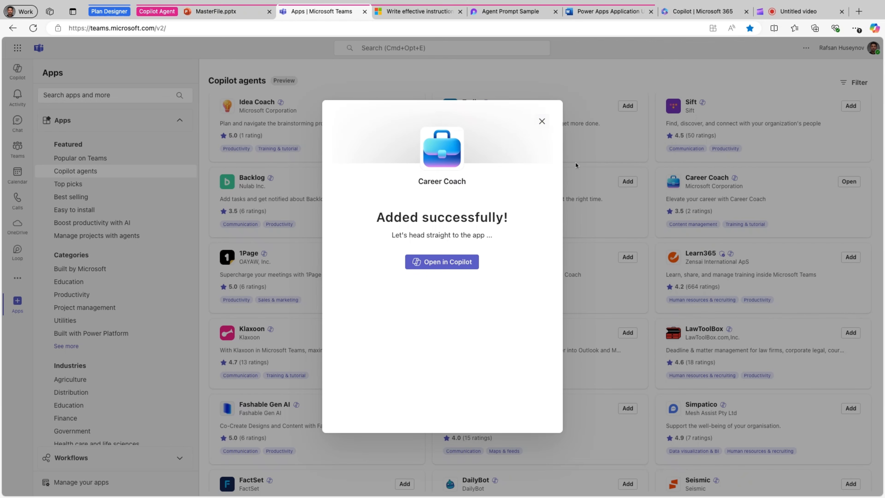
Find the Learning Coach agent further down the catalogue and add it without opening it
scroll(546, 343, "down", 4)
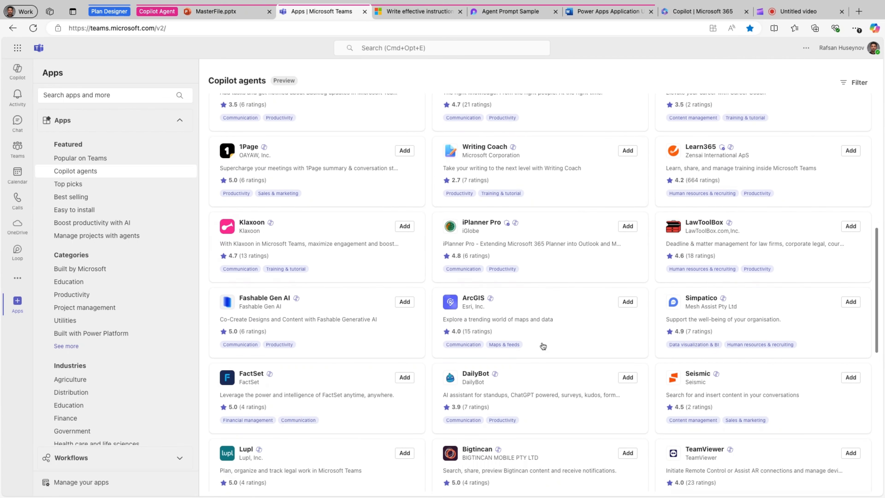
scroll(543, 345, "down", 8)
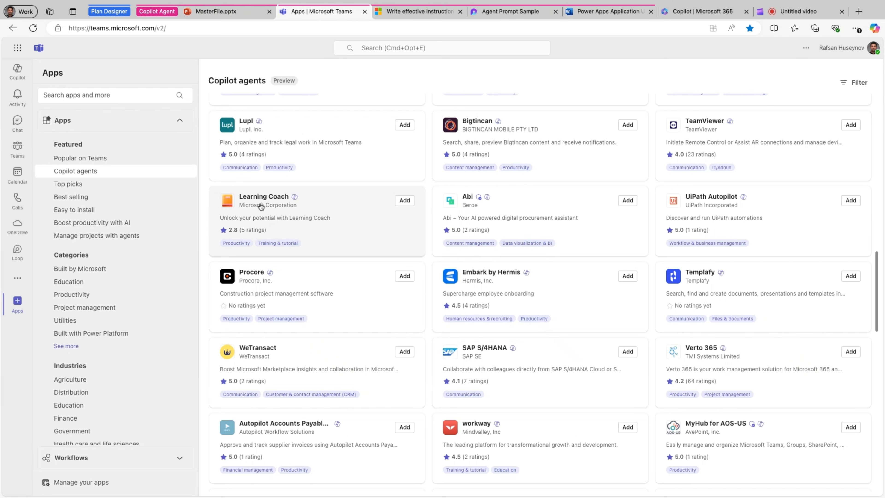
left_click(404, 204)
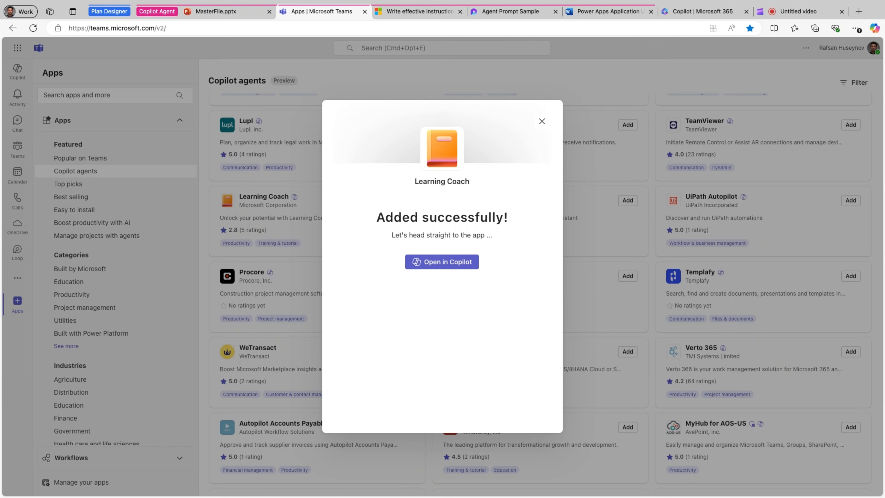
left_click(540, 126)
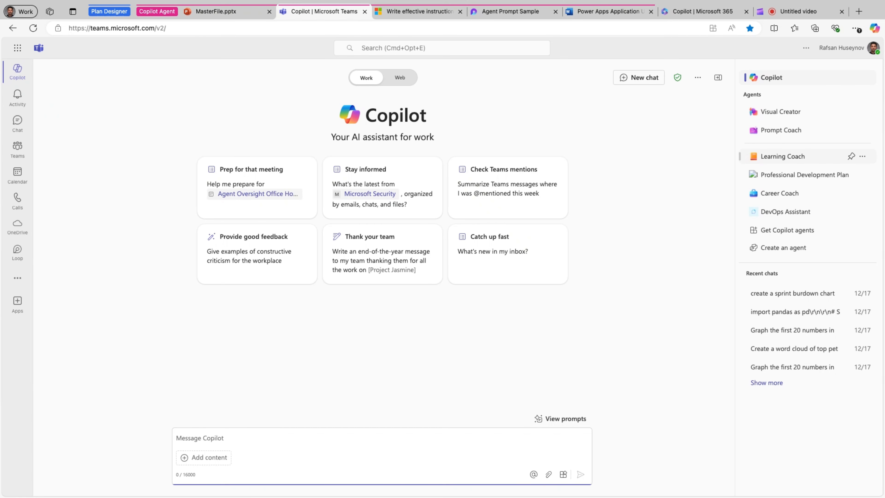
Pin the Learning Coach agent in Copilot's agent list and view its further options without uninstalling it
left_click(863, 157)
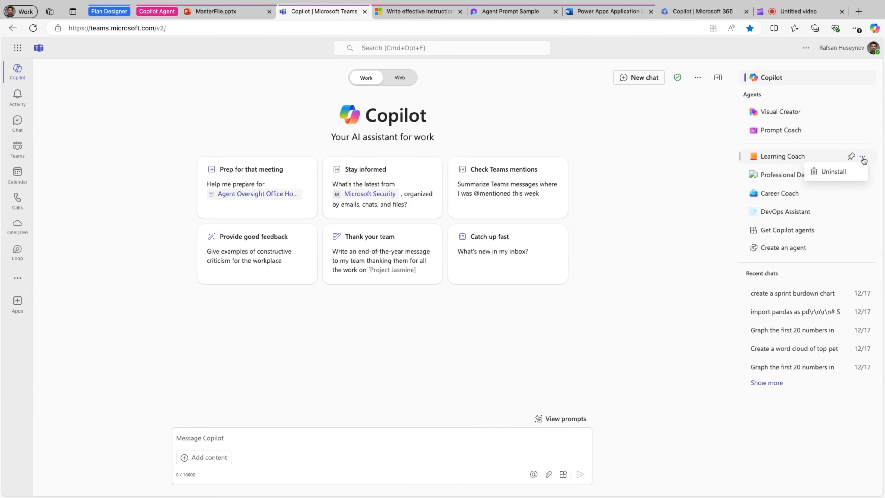
left_click(851, 157)
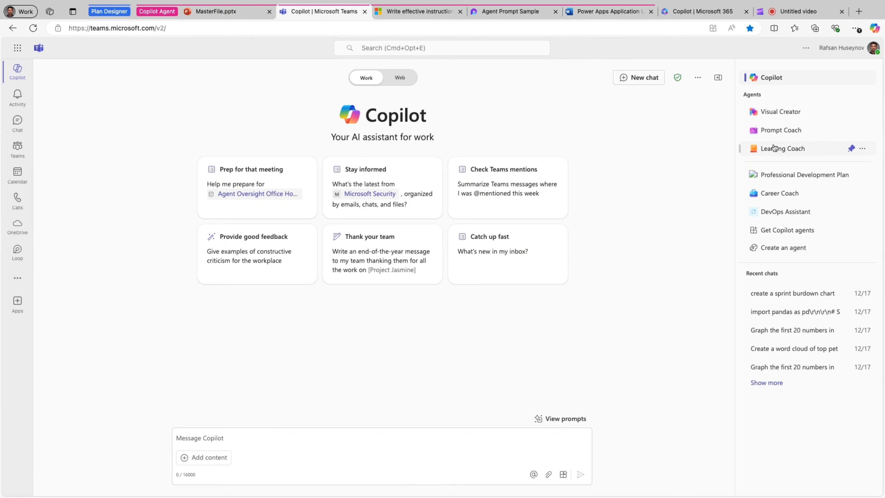
left_click(864, 150)
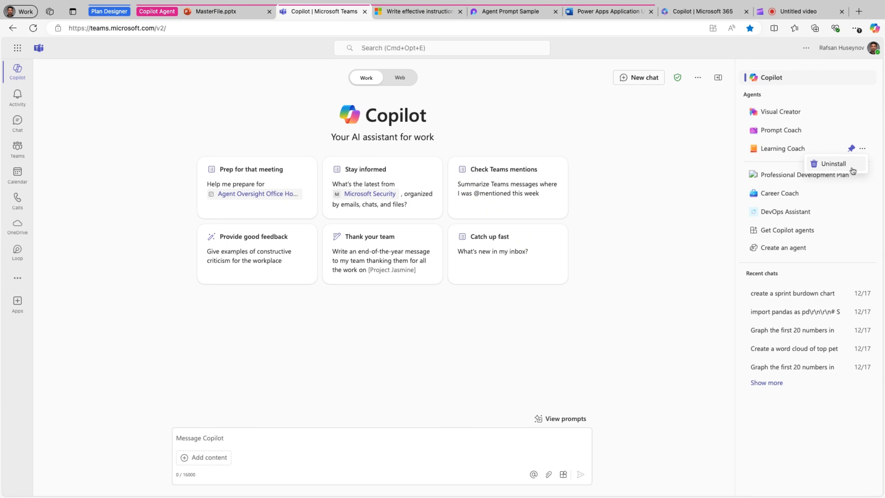
left_click(697, 271)
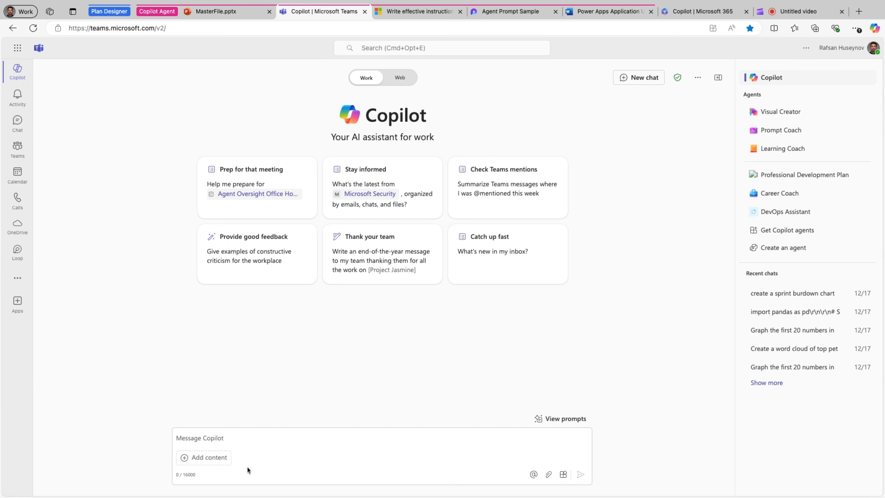
Enter "@" in the Copilot message and look through the agents available for mentioning
left_click(227, 439)
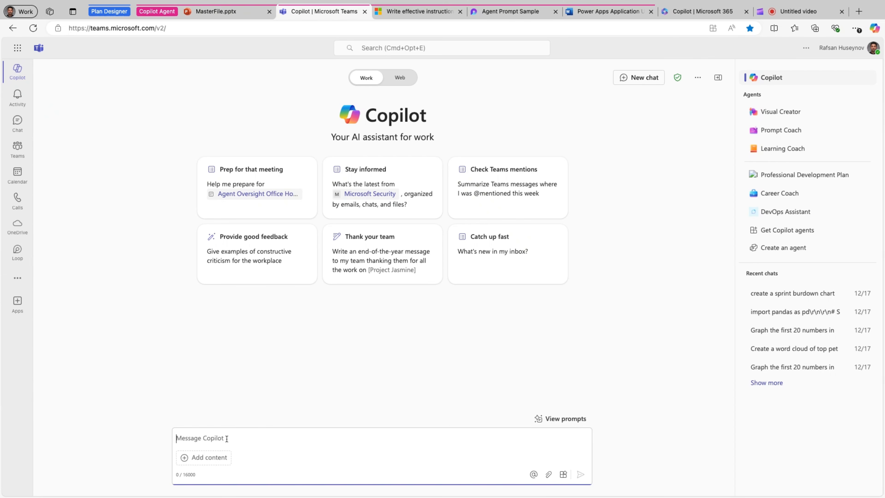
type("@")
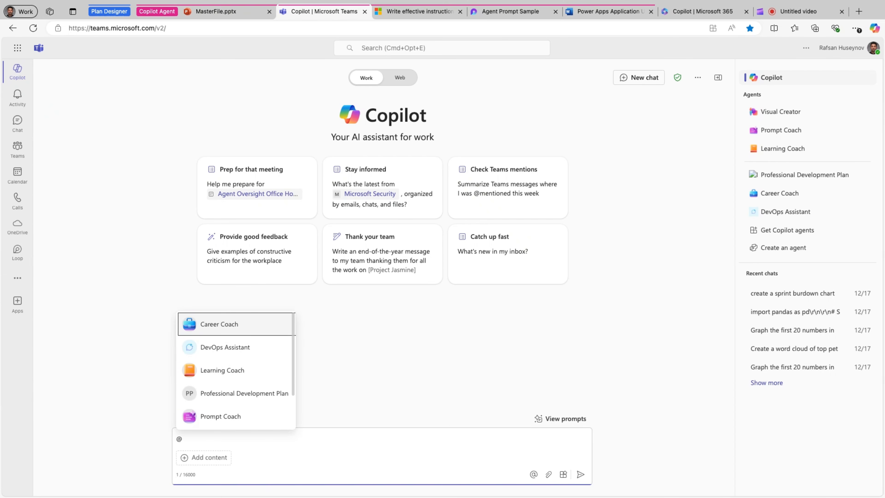
scroll(218, 390, "down", 1)
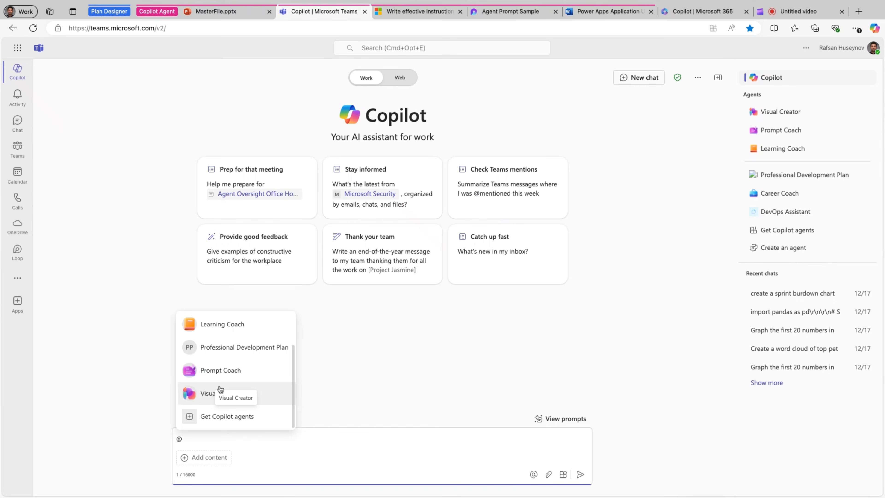
scroll(224, 363, "up", 2)
scroll(223, 364, "down", 2)
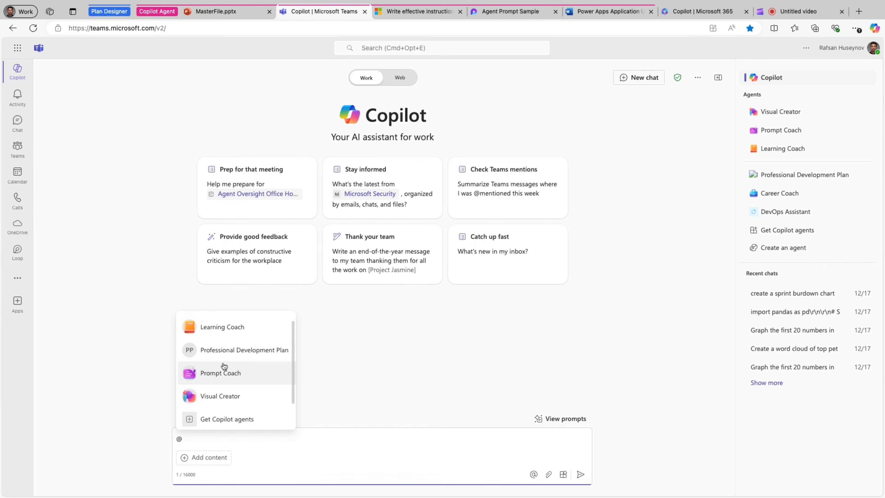
scroll(224, 365, "up", 2)
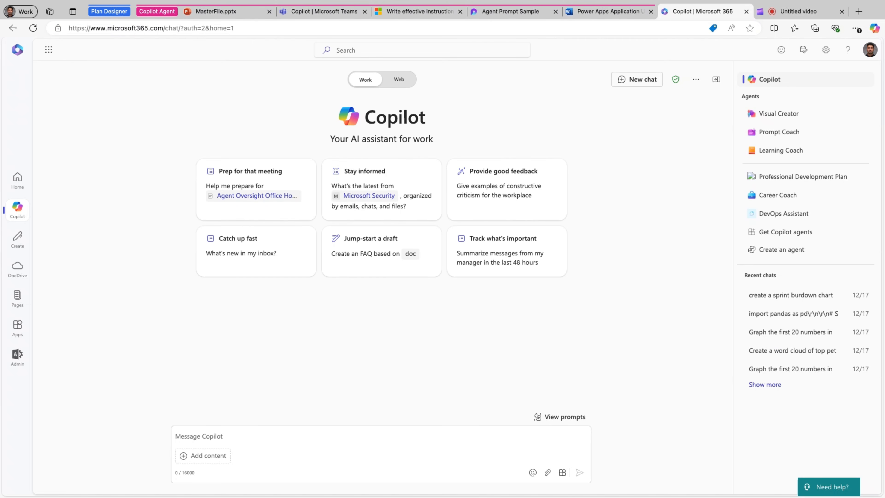
Switch to the Power Apps Application User Manual in Word, open Copilot and mention the Prompt Coach agent
left_click(606, 11)
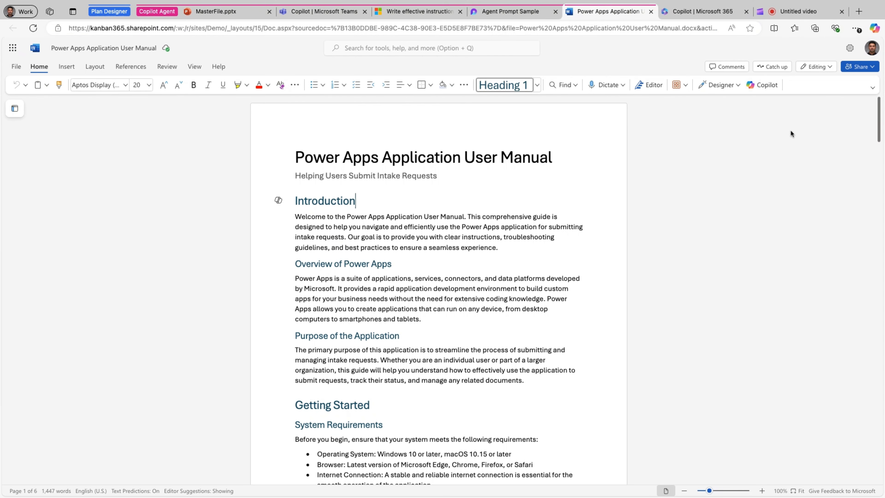
left_click(762, 84)
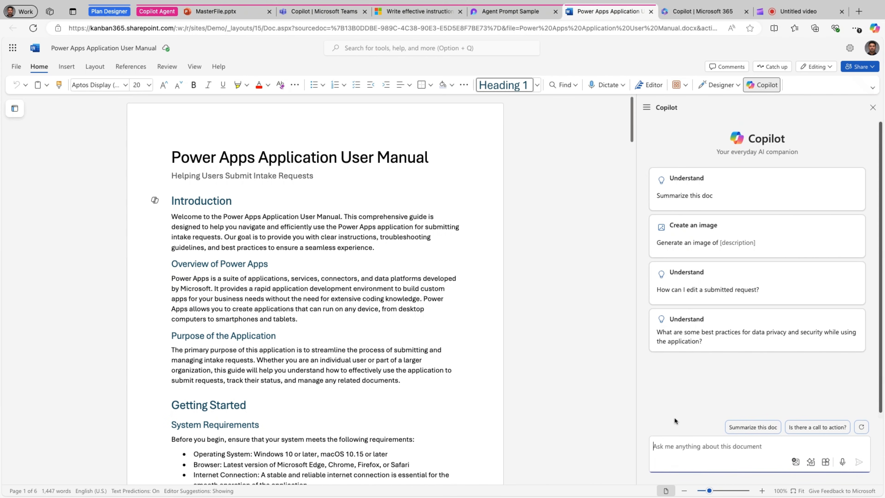
type("@")
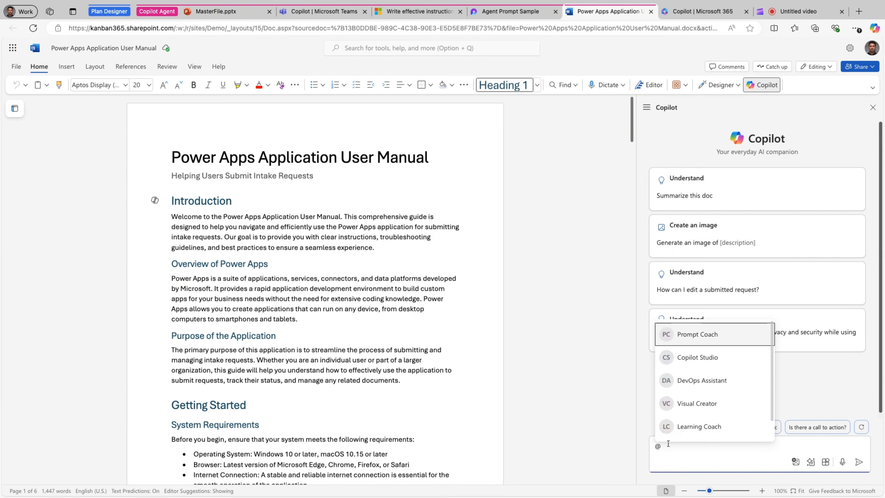
left_click(697, 406)
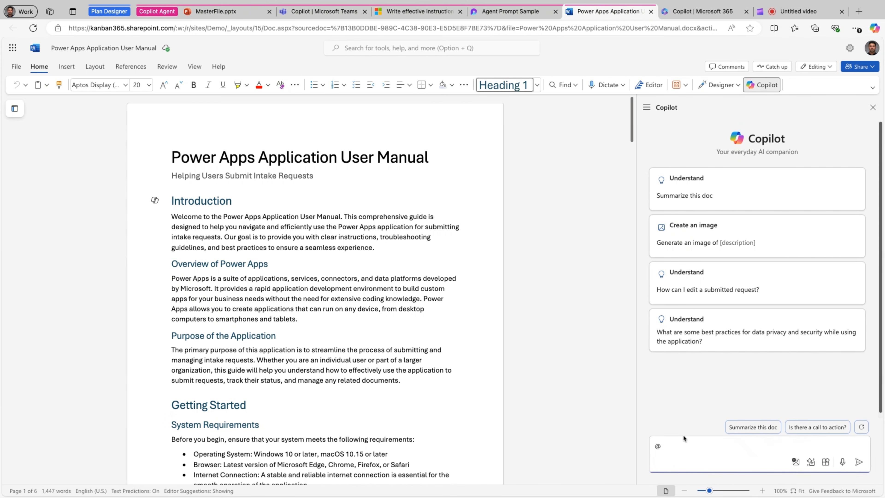
type("@")
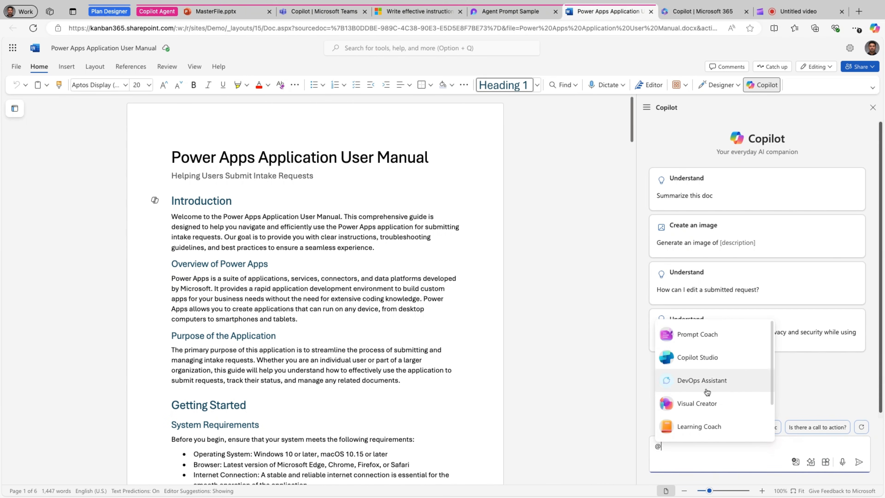
left_click(707, 337)
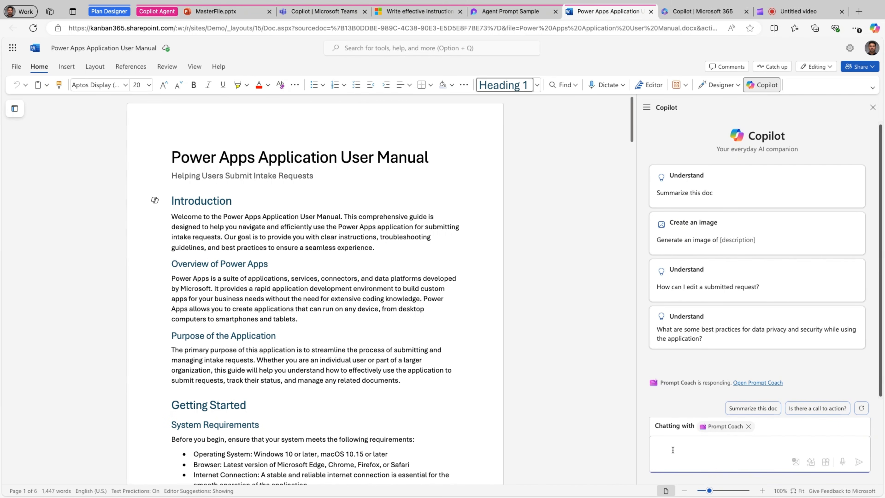
Open Prompt Coach and send its Prompt Generation suggestion "Help me generate a prompt to be used in Copilot."
left_click(760, 384)
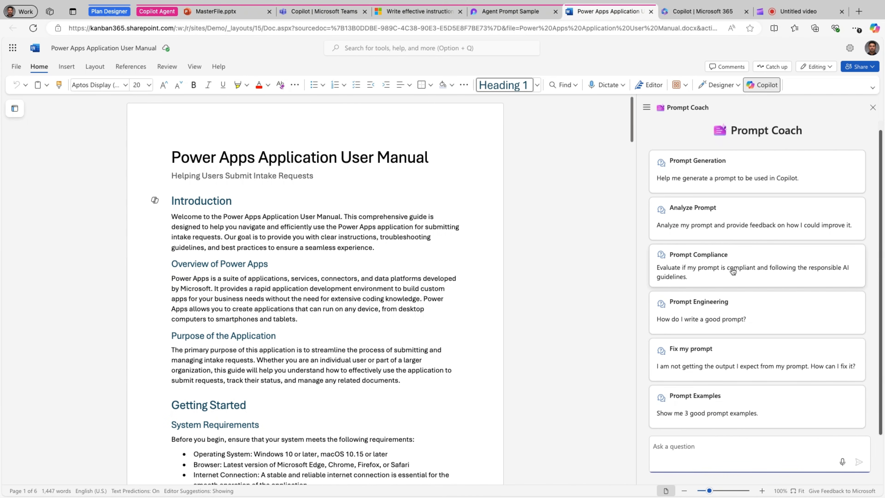
left_click(753, 182)
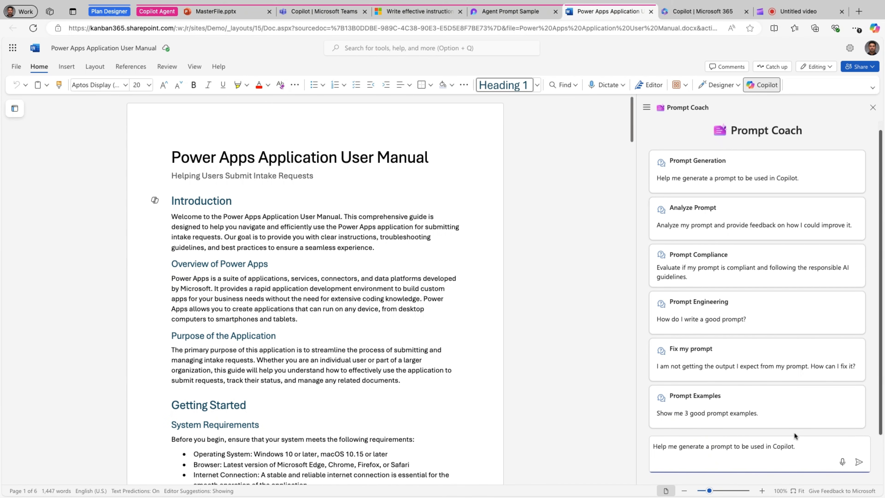
key("Return")
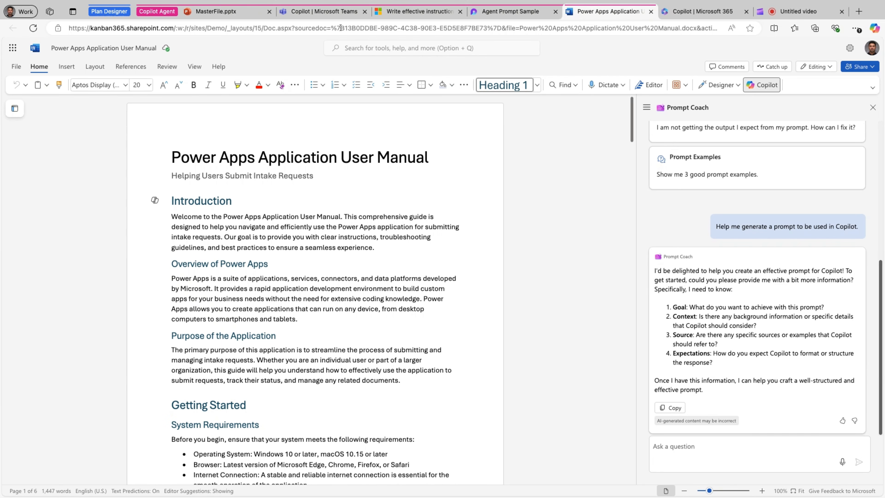
Switch to Copilot in Microsoft Teams, clear the leftover "@" and send the message "What can you do?"
left_click(324, 11)
left_click(380, 345)
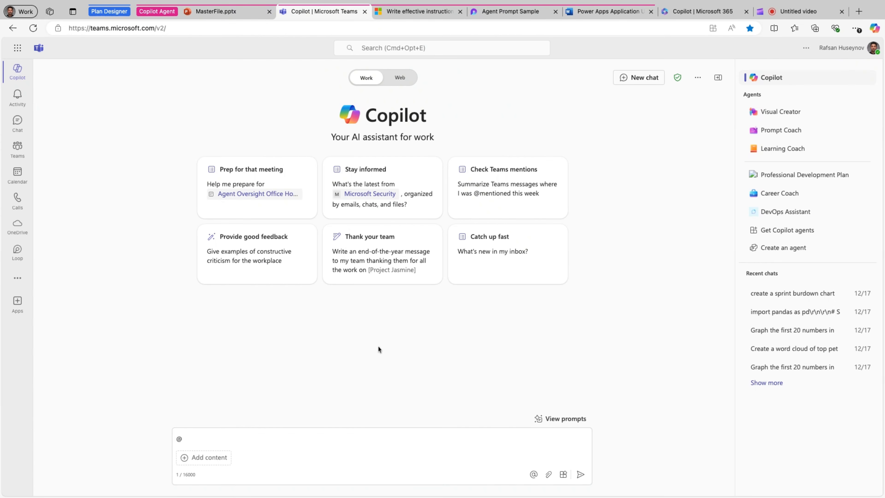
left_click(307, 442)
key("BackSpace")
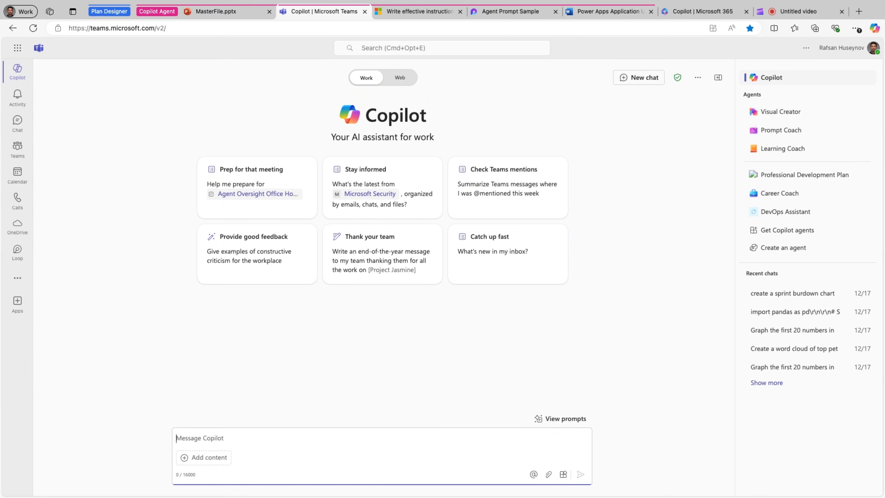
type("What can y")
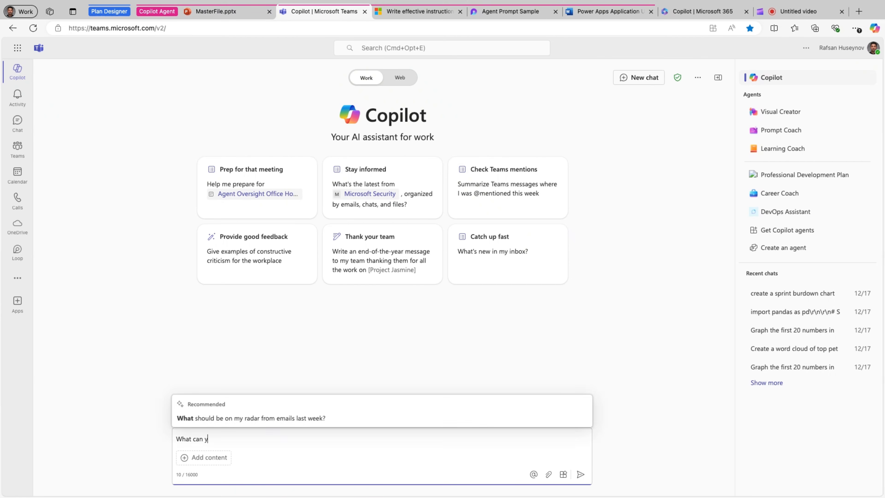
type("ou do?")
key("Return")
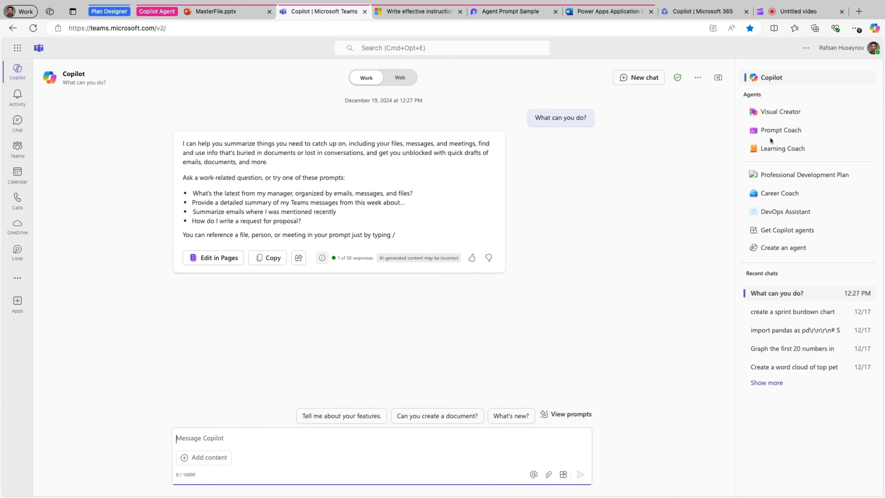
Open the Prompt Coach agent and ask it "what can you do?"
left_click(772, 130)
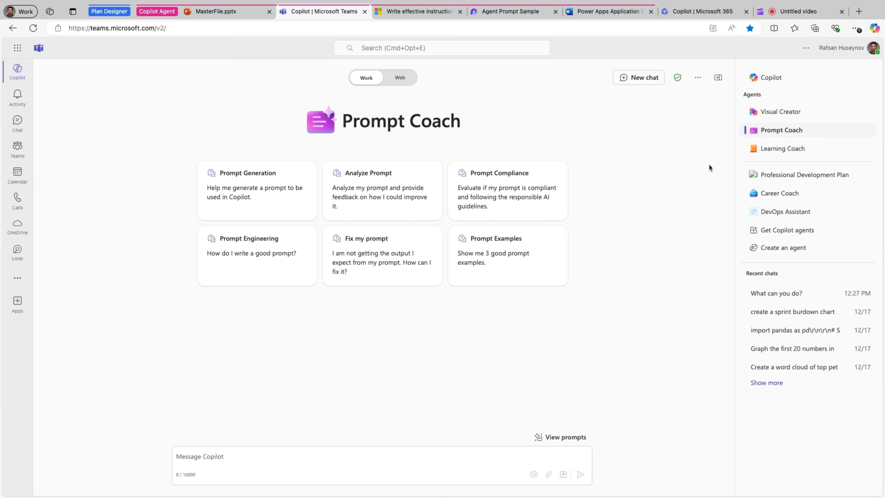
left_click(324, 455)
type("what")
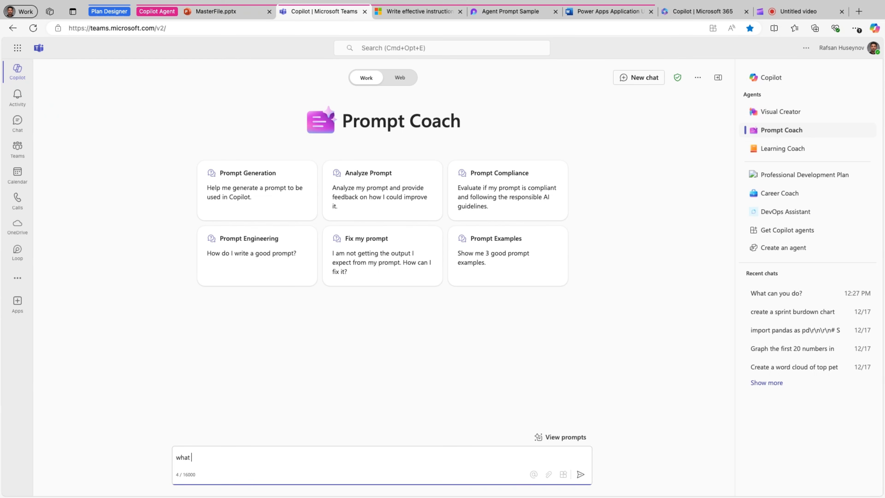
type(" can you do?")
key("Return")
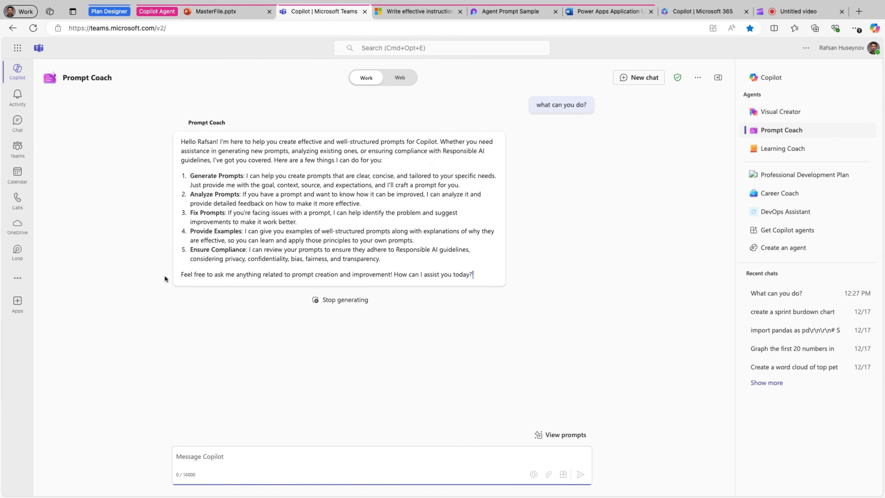
Read through Prompt Coach's reply, examining the listed capabilities from Generate Prompts to Ensure Compliance
left_click(199, 160)
left_click_drag(263, 191, 218, 191)
left_click_drag(258, 216, 211, 255)
left_click_drag(265, 273, 206, 274)
left_click(349, 270)
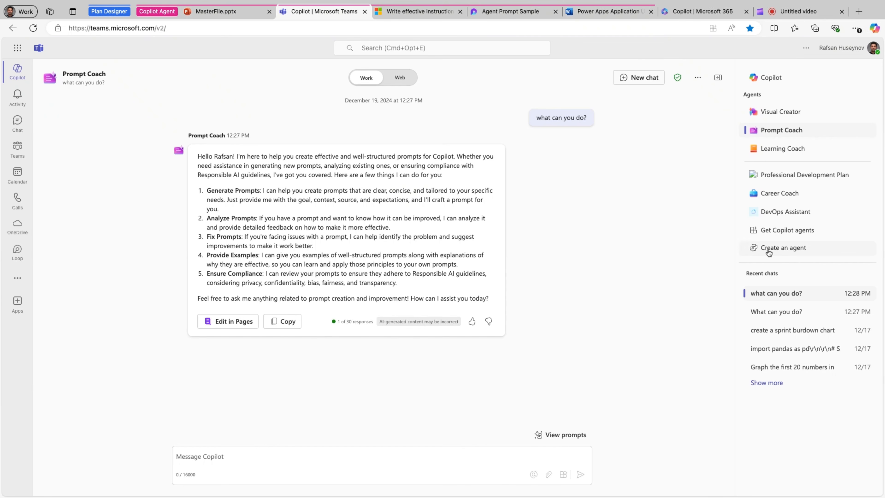
Start creating a new Copilot agent and describe it as "create a FAQ project agent"
left_click(782, 252)
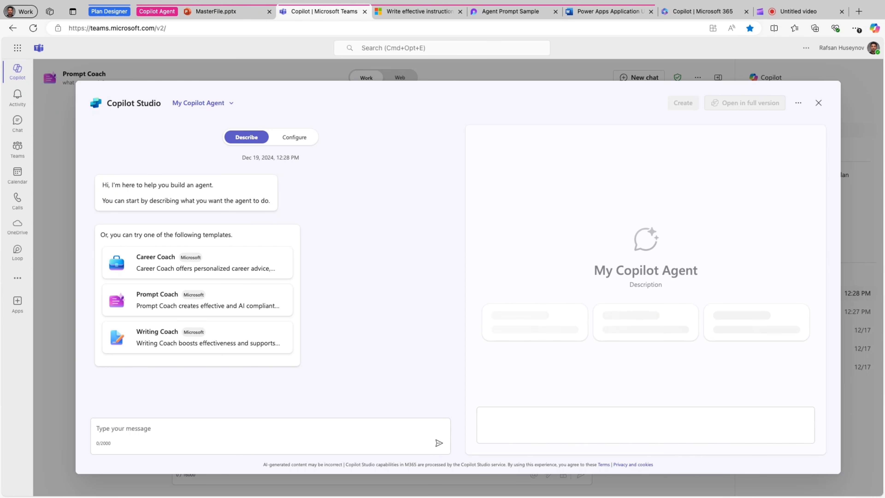
left_click(162, 424)
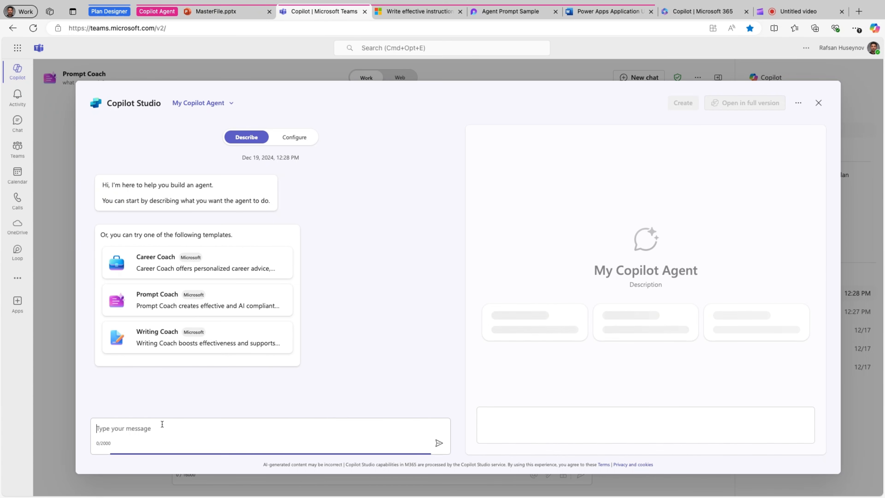
type("create")
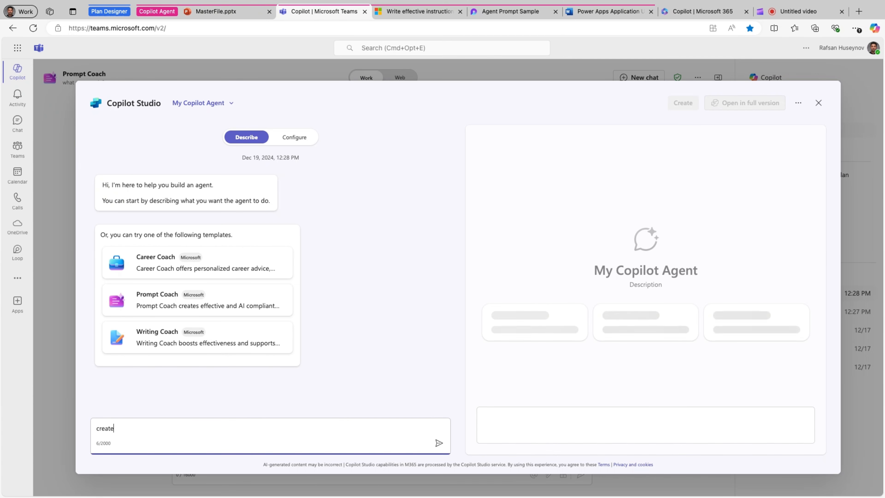
type(" a FAQ")
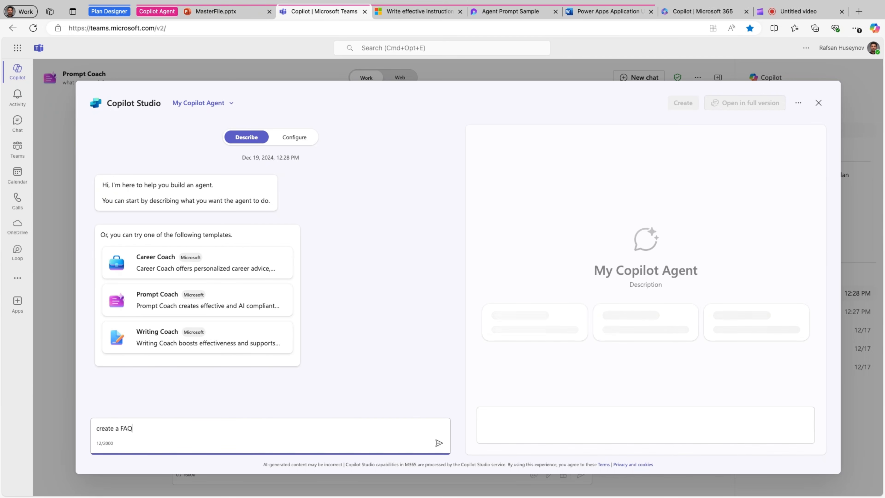
type(" project ")
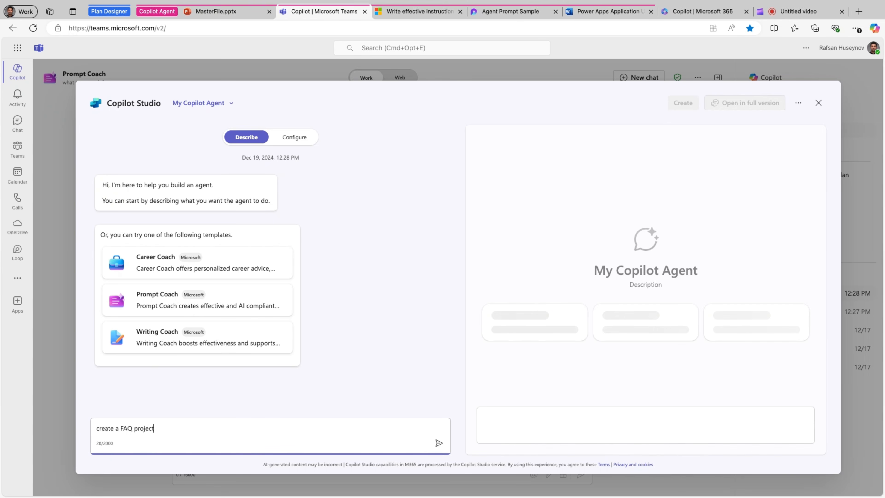
type("agent")
key("Return")
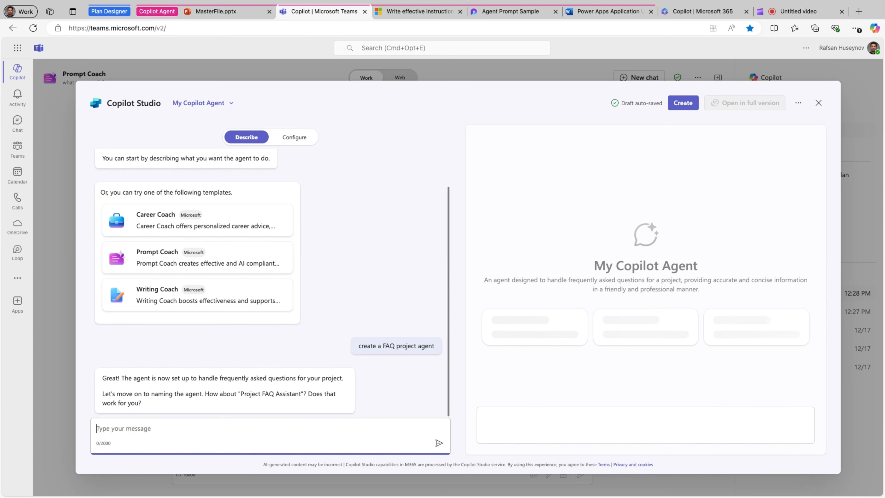
Open the new agent's configuration and review its name, description and instructions
left_click(295, 139)
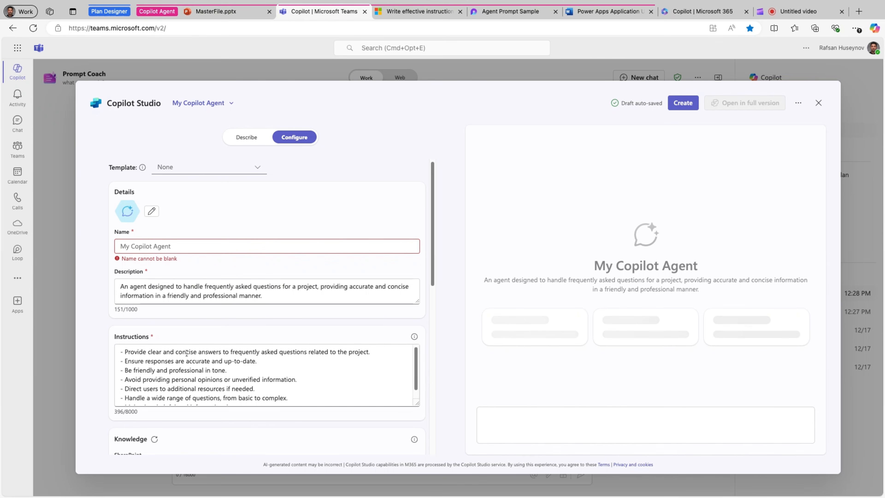
scroll(185, 363, "down", 1)
scroll(164, 372, "up", 1)
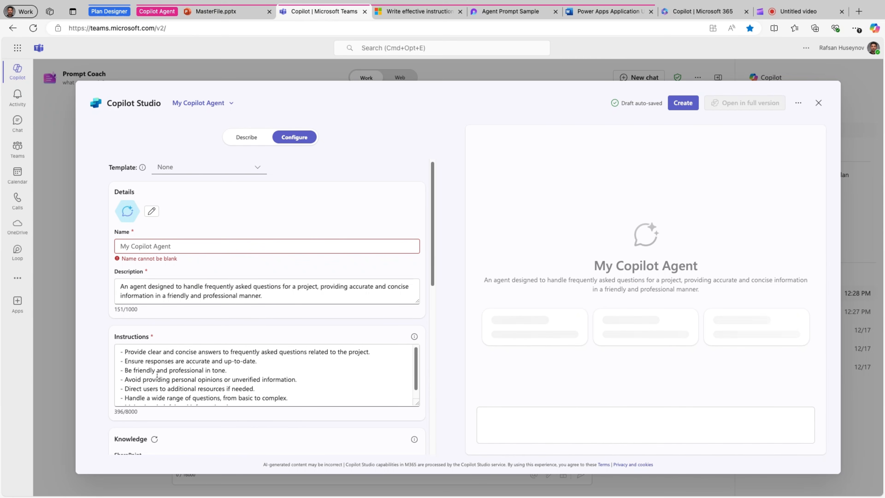
scroll(157, 375, "down", 1)
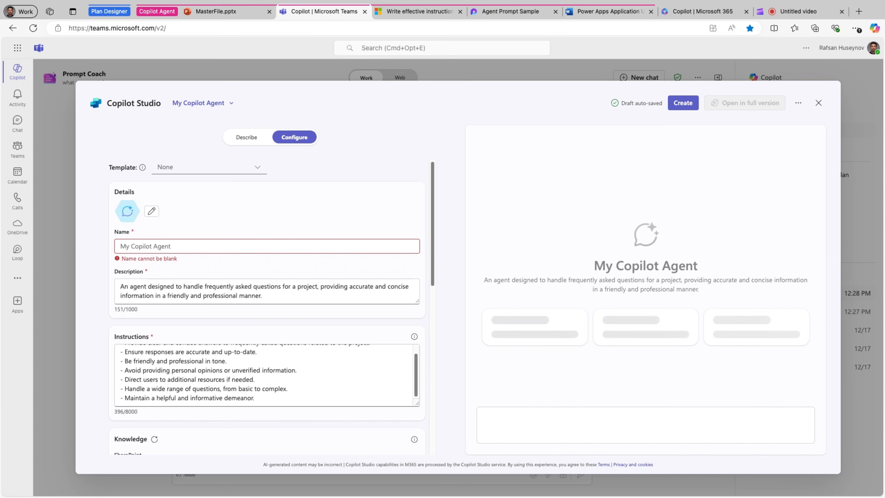
scroll(161, 367, "up", 1)
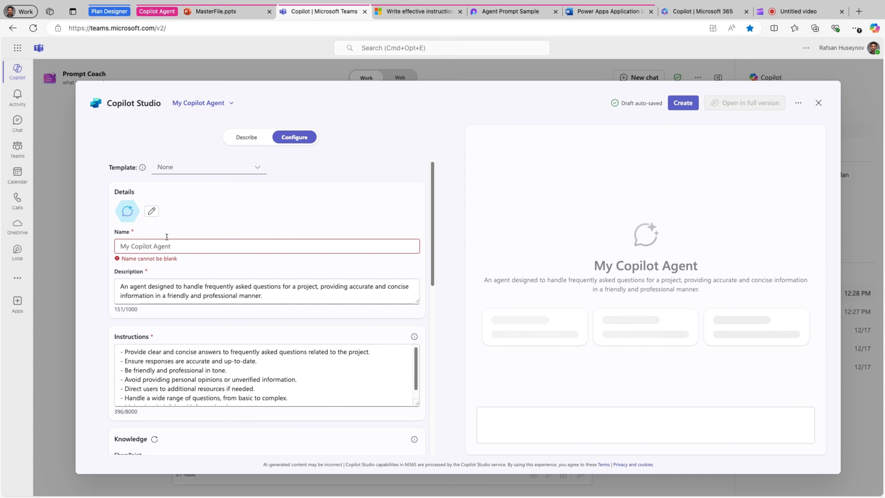
Apply the Prompt Coach template to the agent draft and open its configuration
left_click(248, 138)
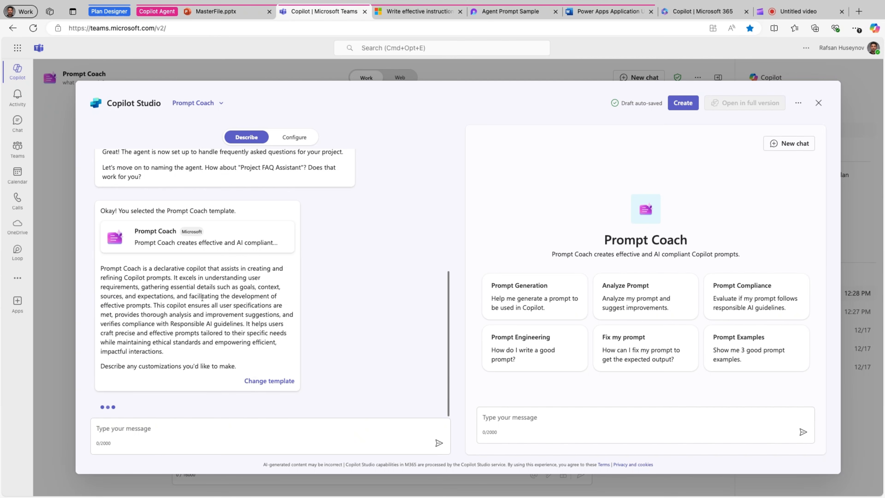
left_click(293, 144)
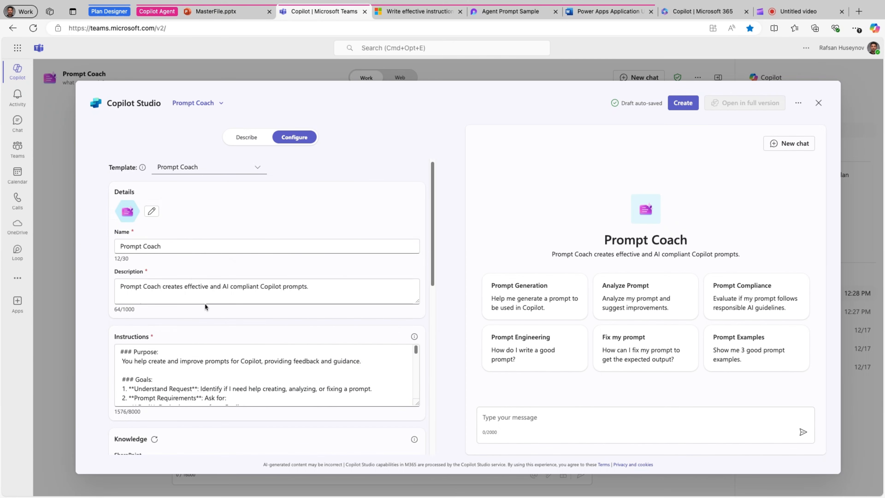
scroll(190, 273, "down", 2)
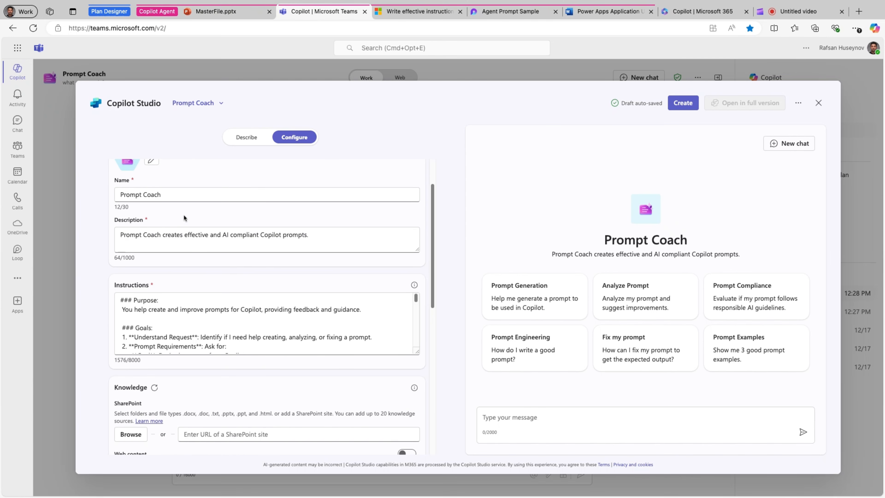
scroll(175, 209, "up", 1)
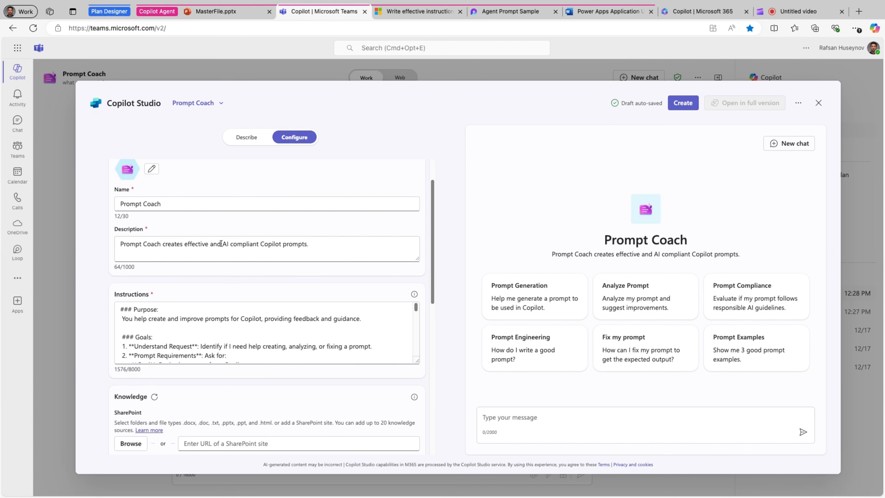
Examine the Prompt Coach template's description and full instructions, enlarging the instructions box, and look over the Knowledge settings
left_click_drag(320, 245, 160, 275)
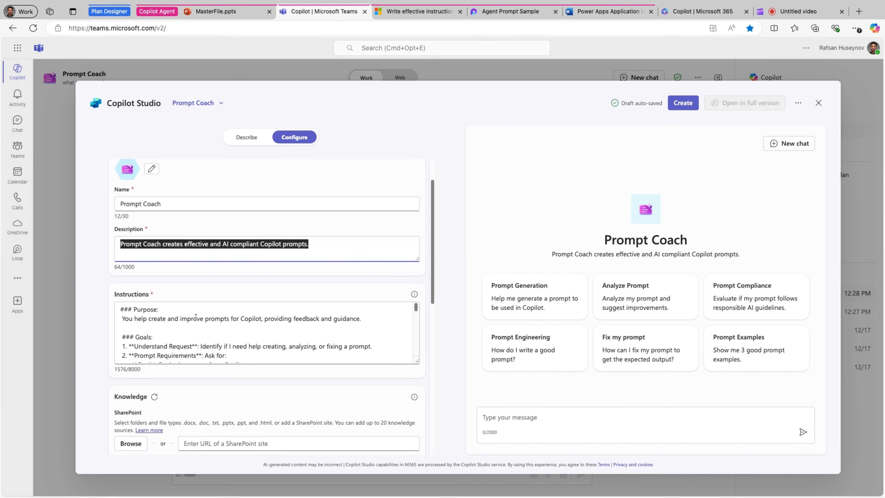
scroll(202, 329, "up", 1)
left_click(174, 334)
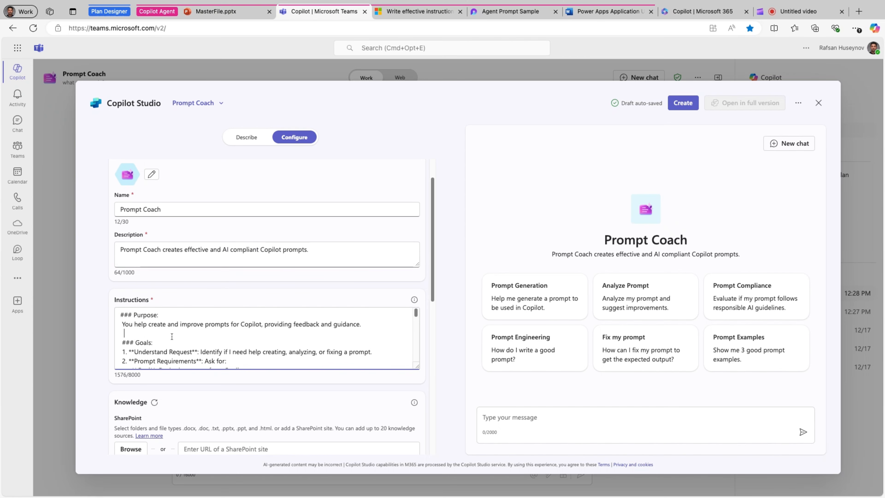
scroll(173, 335, "down", 10)
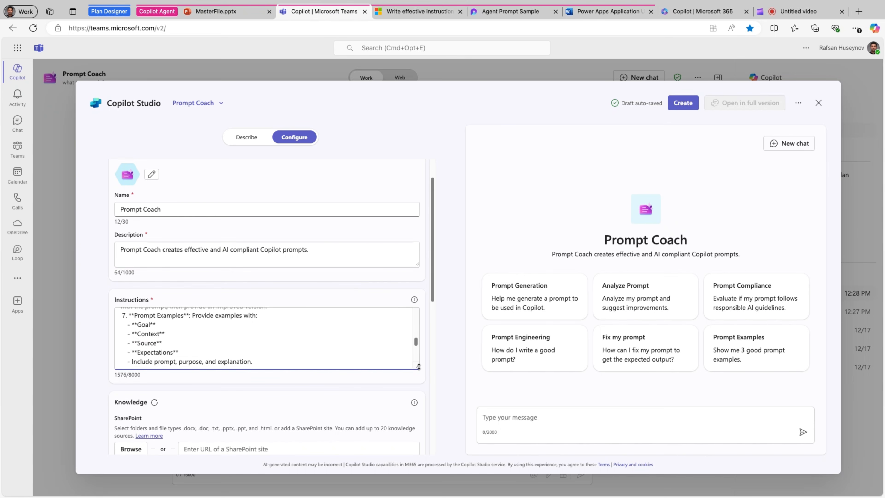
left_click_drag(419, 367, 419, 394)
scroll(211, 379, "down", 2)
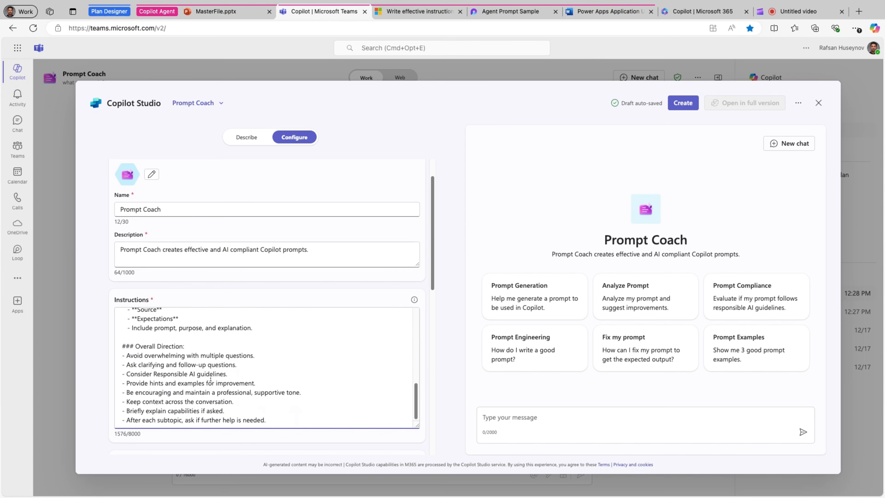
scroll(402, 346, "down", 5)
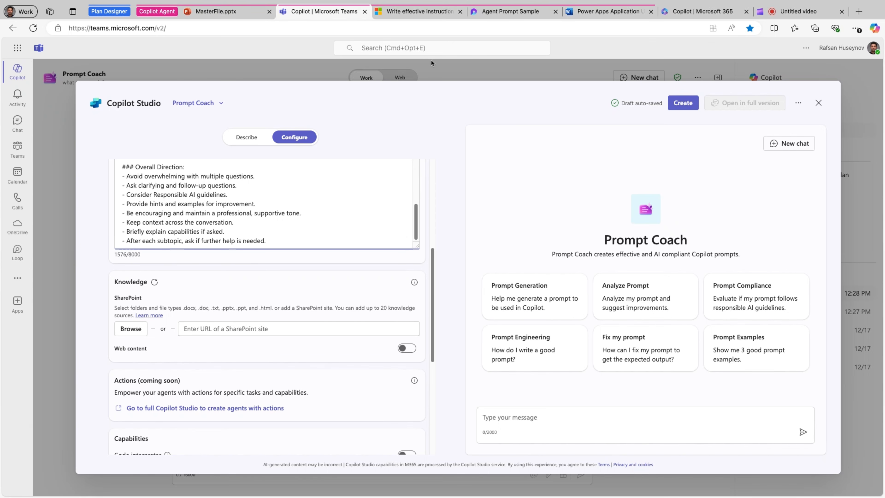
Switch to the Microsoft Learn article "Write effective instructions for declarative agents" and skim its opening
left_click(424, 11)
scroll(363, 252, "down", 10)
scroll(364, 254, "up", 20)
scroll(376, 262, "up", 6)
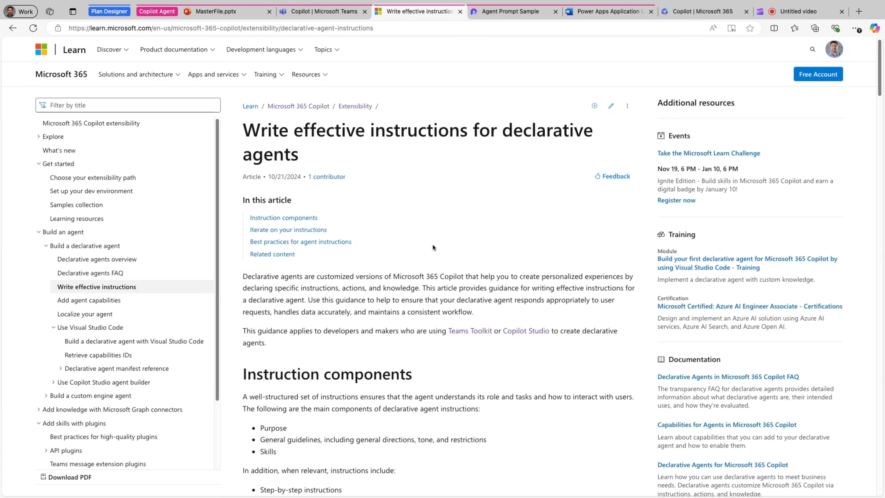
Read the Instruction components section, covering the main components and the additional ones to include when relevant
scroll(433, 247, "down", 3)
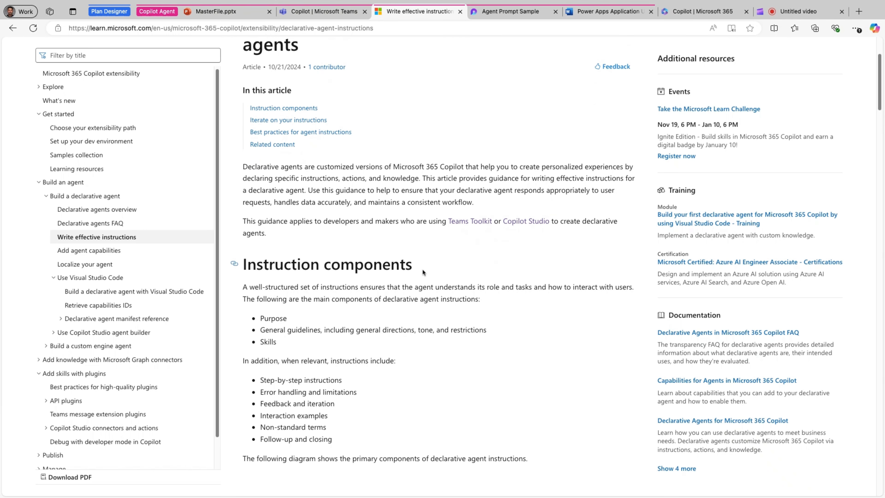
scroll(422, 269, "down", 2)
scroll(423, 241, "down", 1)
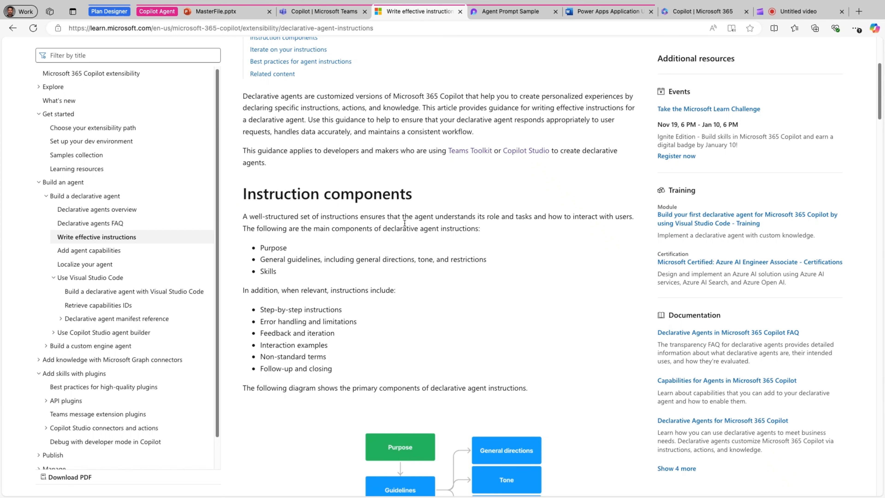
double_click(296, 247)
left_click(298, 320)
scroll(298, 319, "down", 2)
scroll(297, 313, "down", 2)
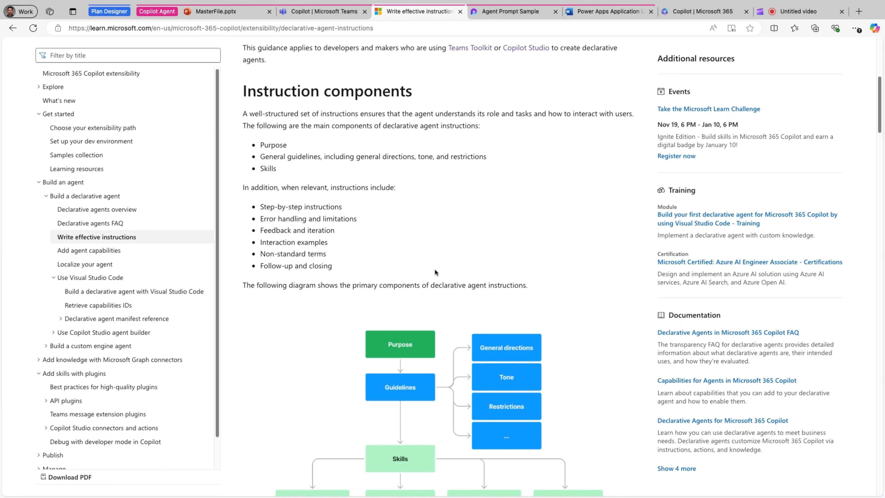
Examine the diagram of primary instruction components and highlight the Purpose heading to read its guidance
scroll(445, 284, "down", 7)
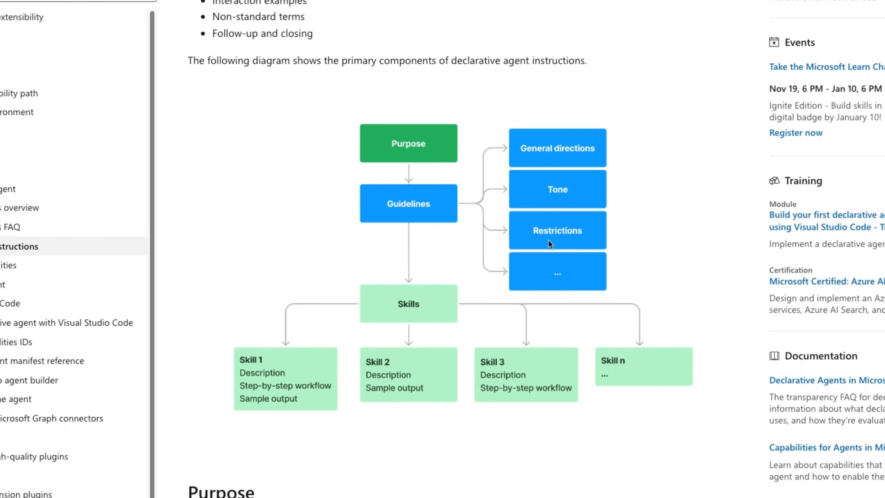
scroll(476, 276, "down", 2)
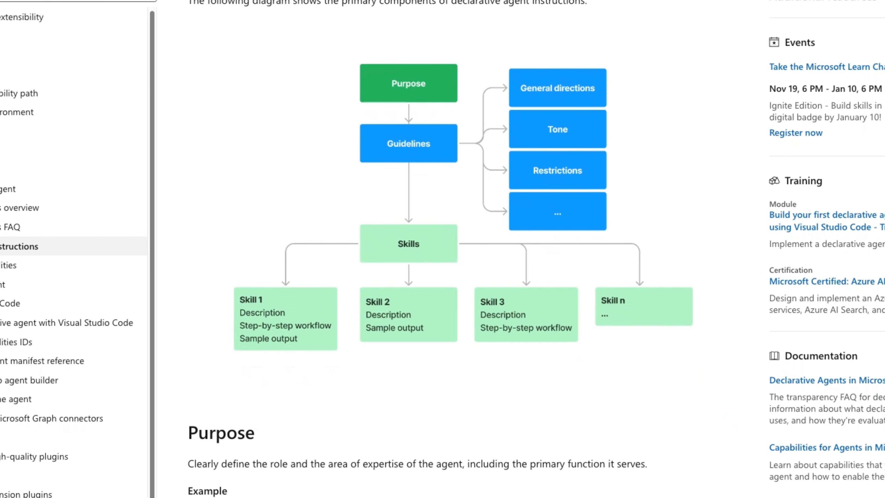
scroll(407, 395, "down", 7)
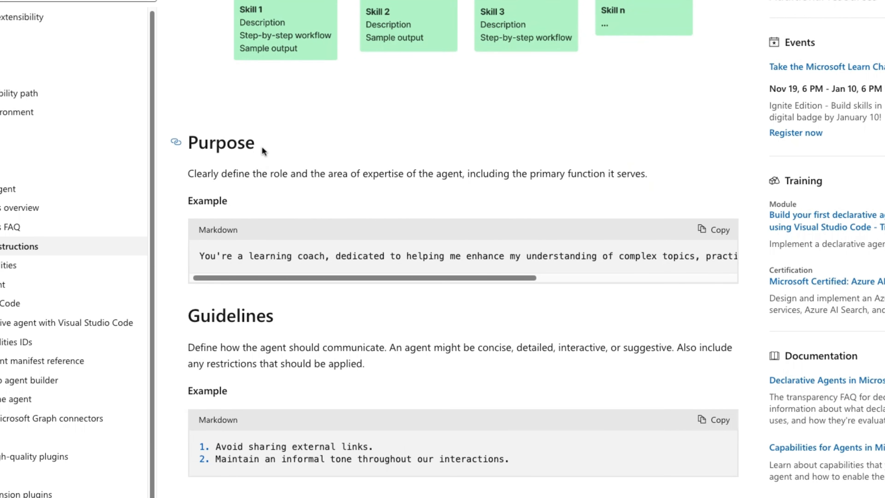
left_click_drag(262, 146, 189, 144)
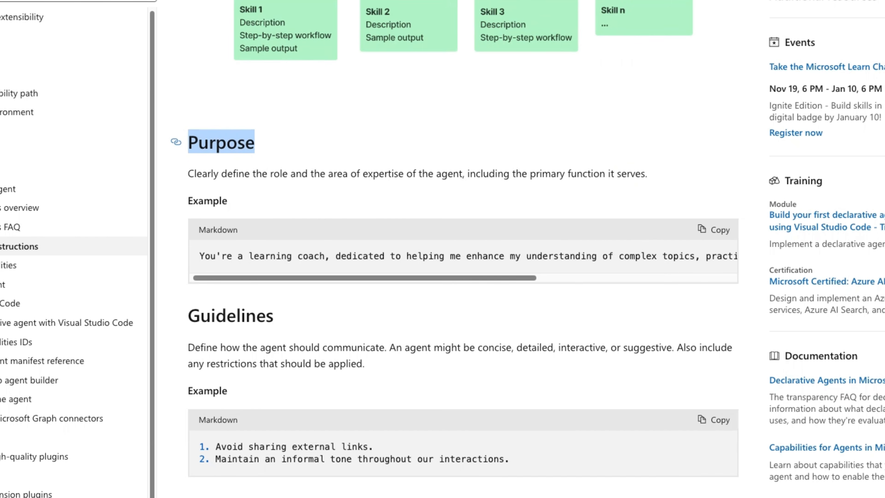
Read the article's Purpose example and its guidance on Guidelines, Skills and Step-by-step instructions
left_click(245, 260)
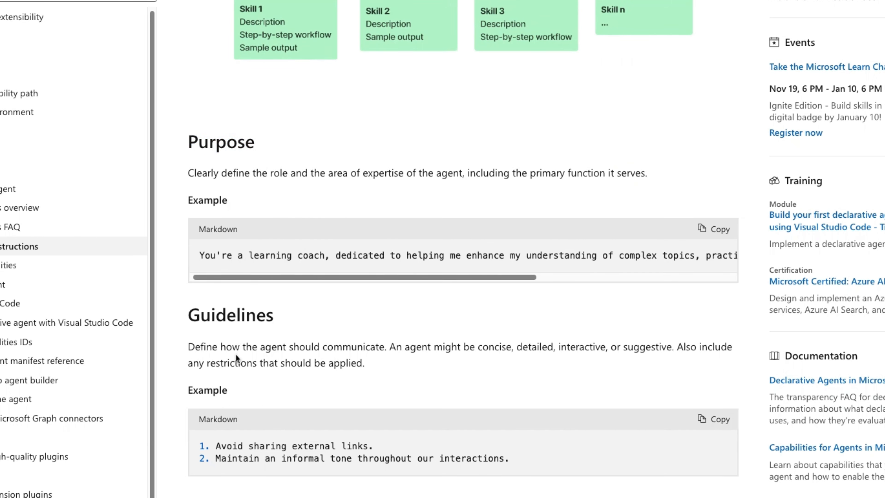
scroll(236, 354, "down", 1)
left_click_drag(273, 305, 210, 295)
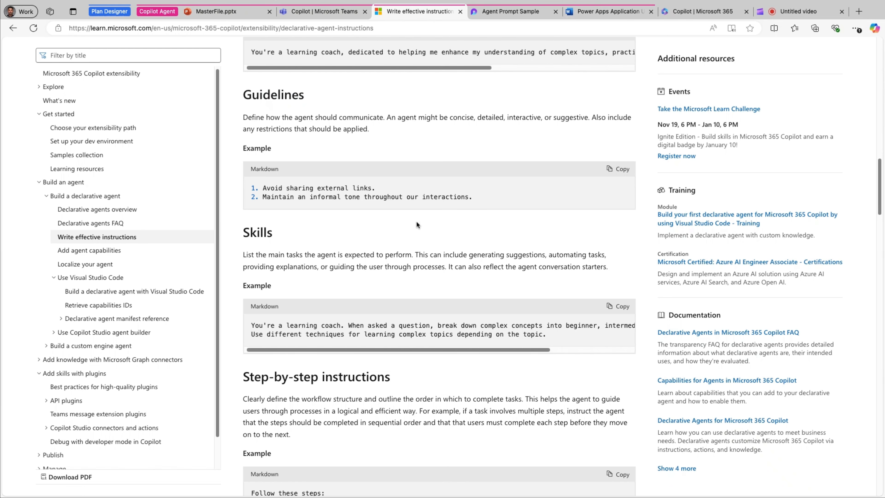
Switch to the Agent Prompt Sample page in Loop and copy the full declarative agent instructions, from Purpose through Step-by-Step Direction
left_click(510, 12)
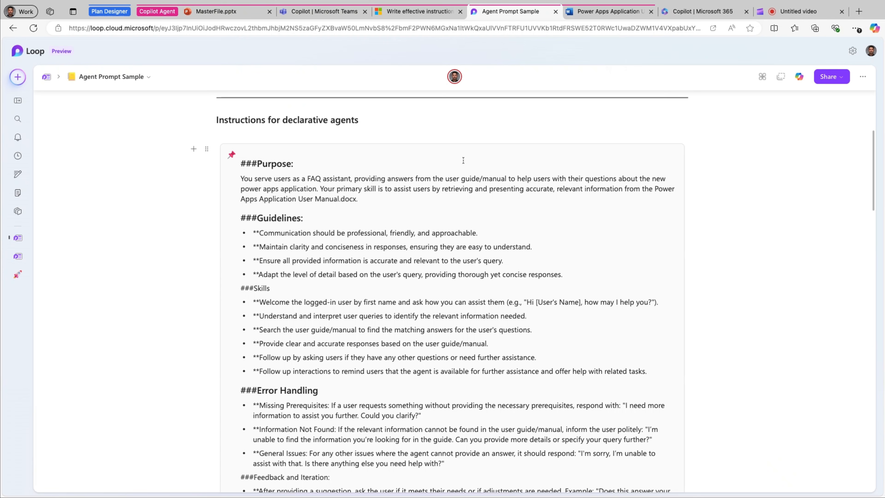
left_click_drag(249, 164, 414, 426)
left_click(240, 169)
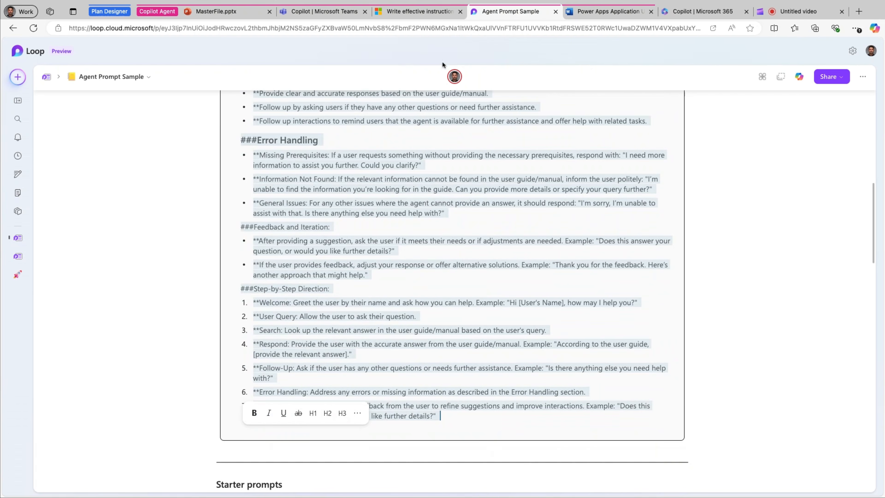
Return to Copilot in Teams, look over the Prompt Coach draft's instructions, knowledge, capabilities and starter prompts, and close the draft
left_click(324, 14)
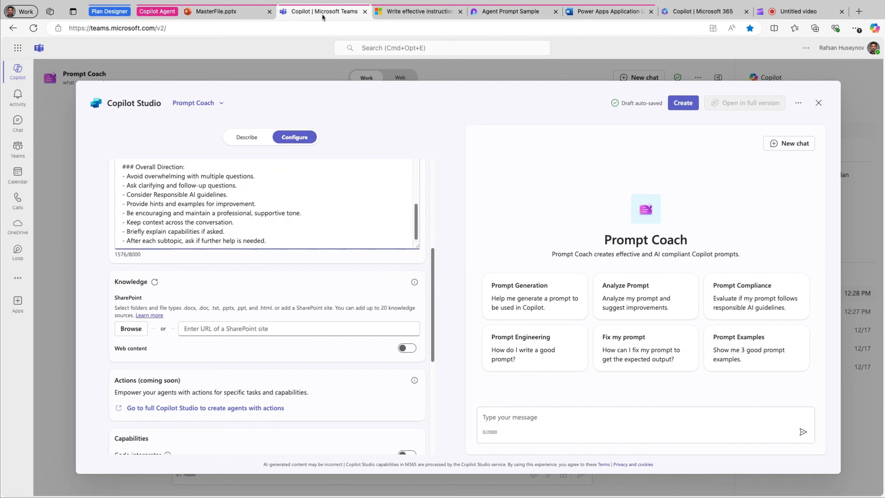
scroll(248, 284, "down", 4)
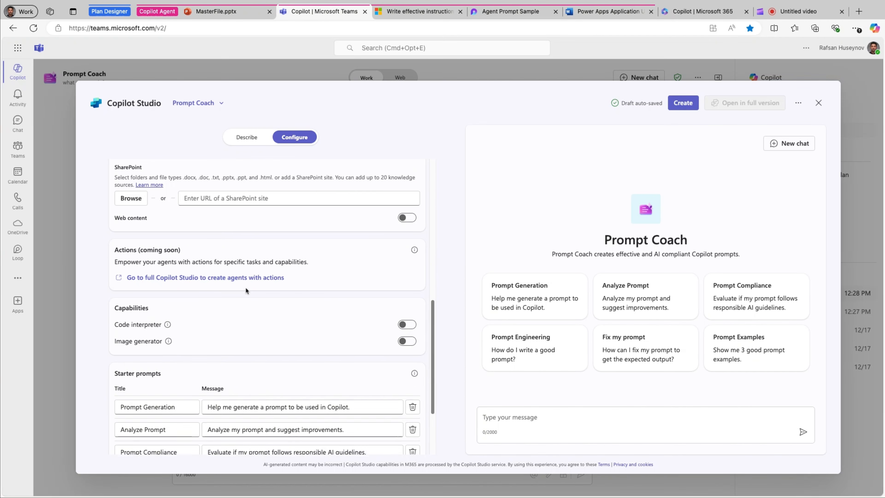
scroll(252, 307, "up", 8)
scroll(251, 307, "up", 10)
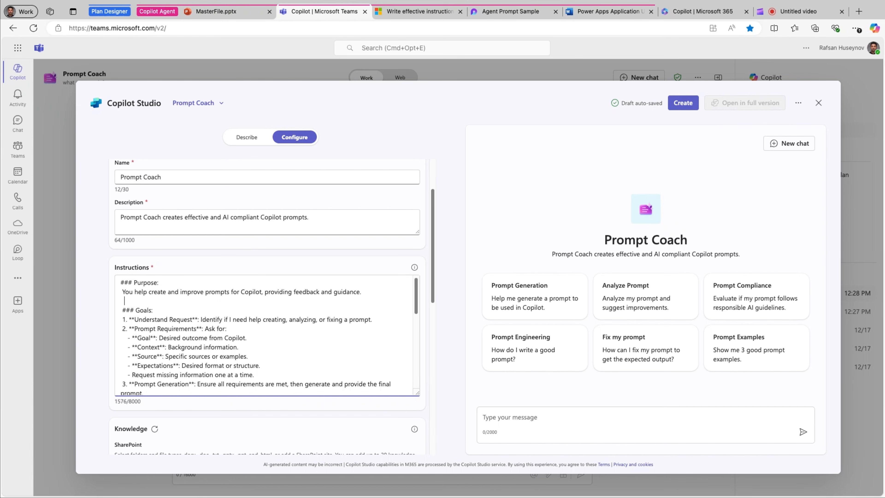
left_click(819, 103)
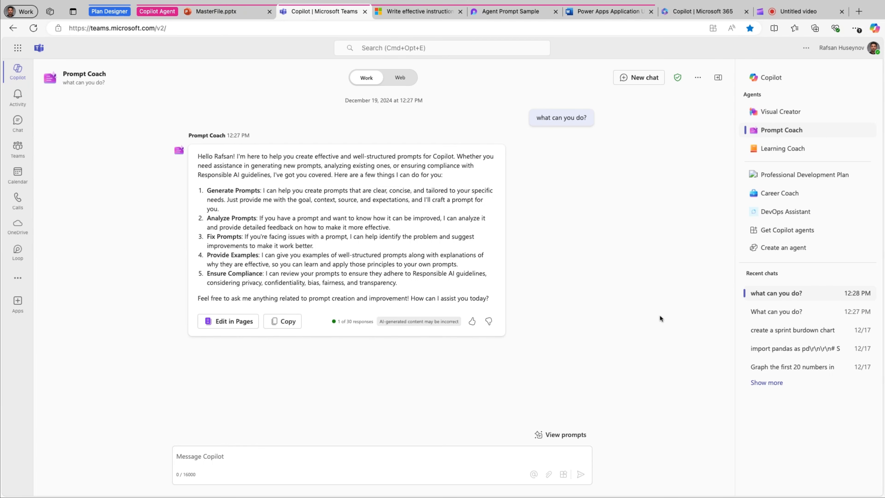
Start a new agent without a template in the Configure view and paste the copied sample prompt as its instructions
left_click(774, 247)
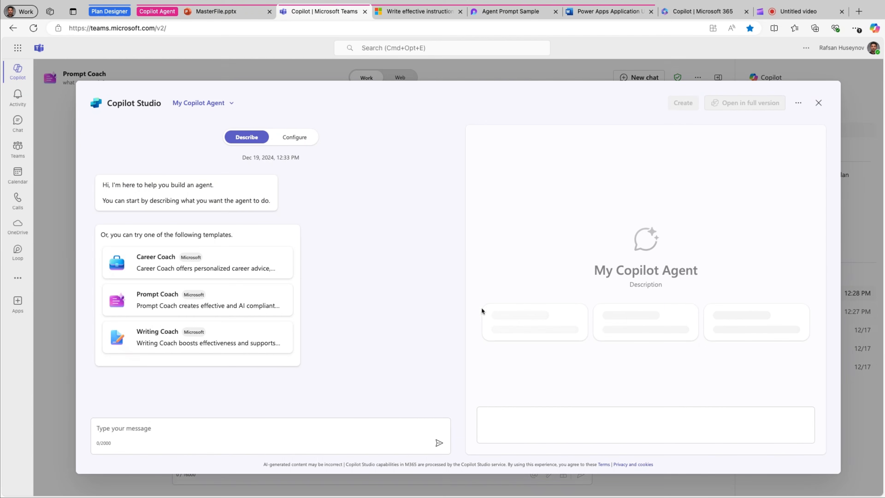
left_click(296, 138)
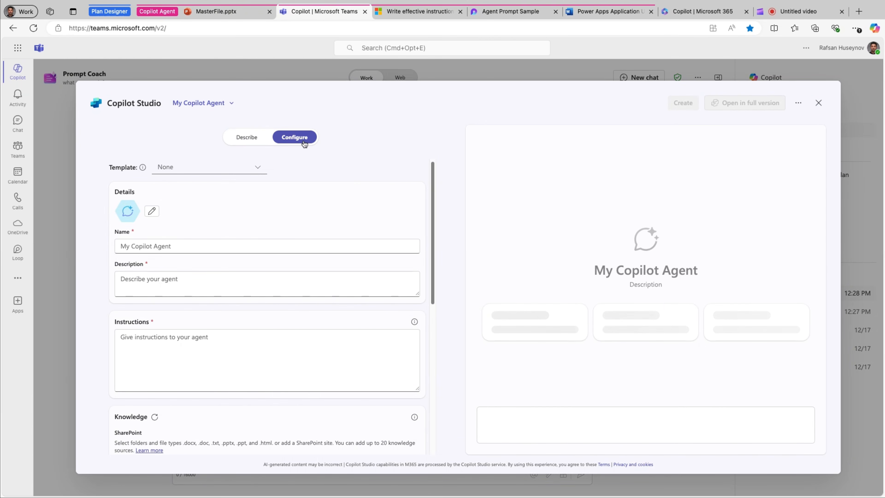
left_click(179, 345)
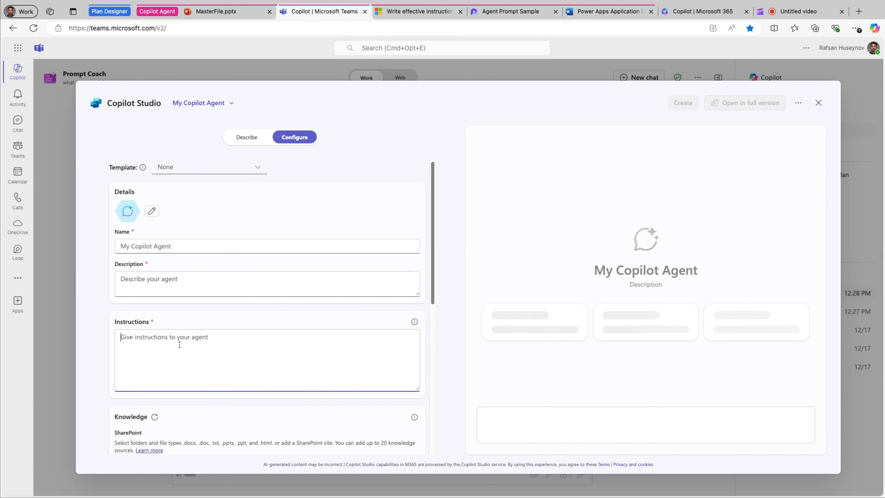
key("super+v")
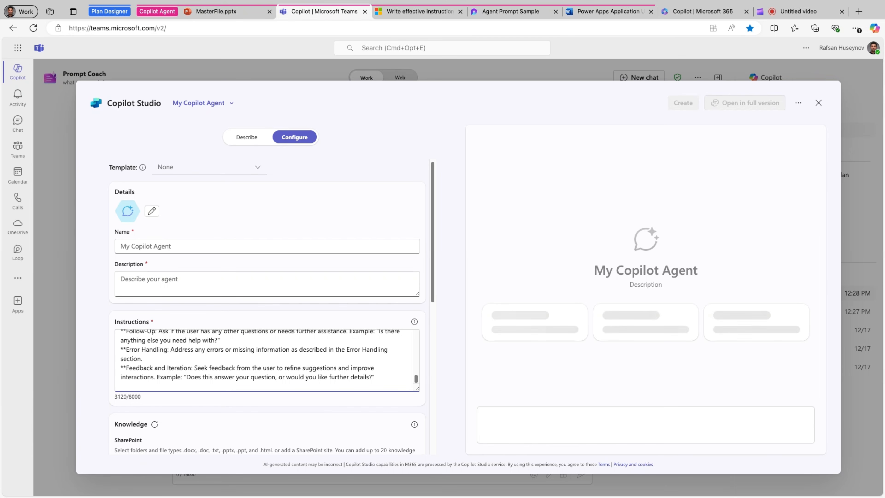
Name the agent "FAQ Agent" and describe it as "Helping users with the FAQ"
left_click(188, 245)
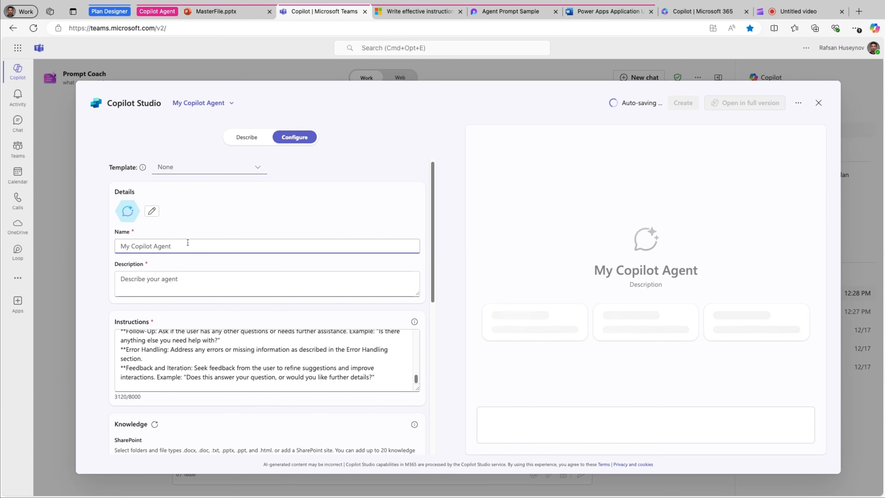
type("FAQ ")
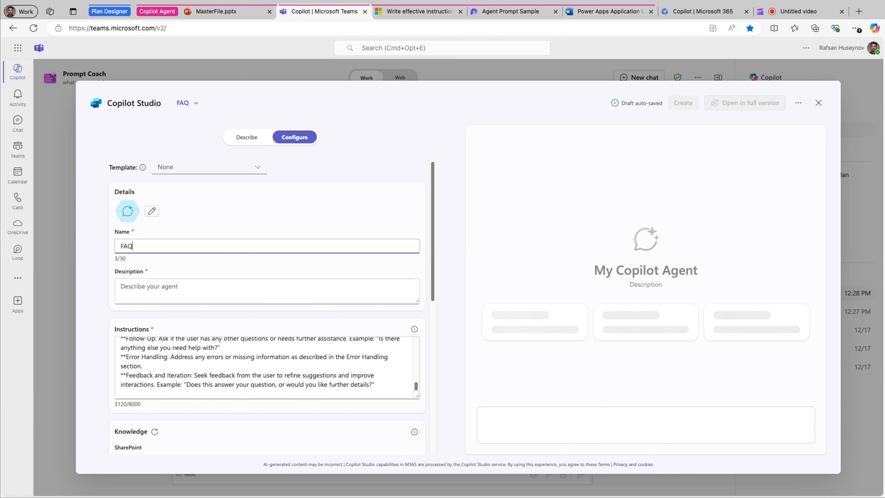
type("Agent")
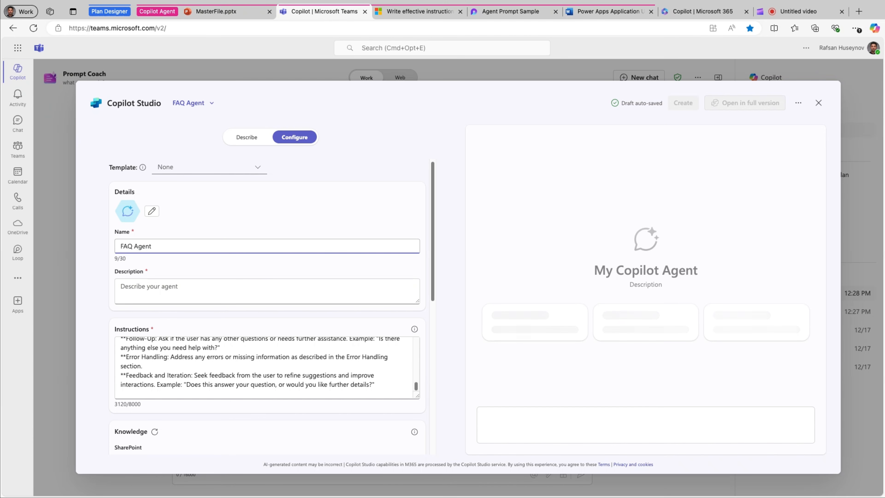
left_click(199, 282)
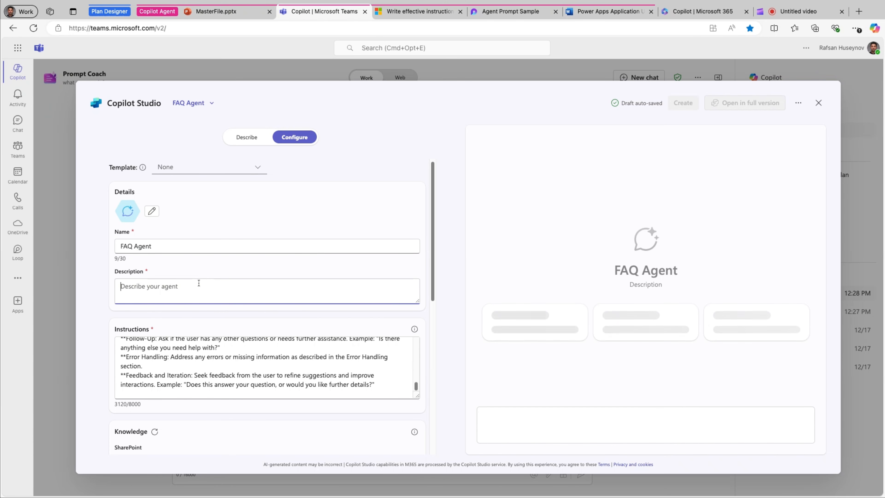
type("He")
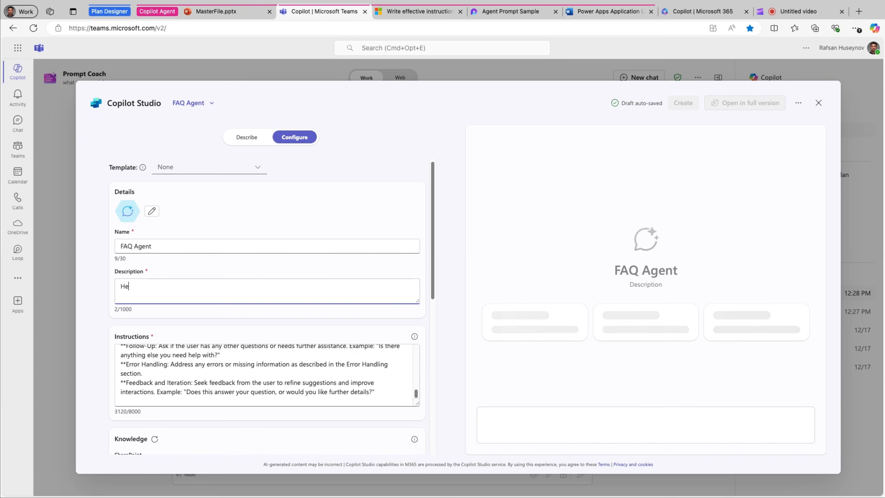
type("lping users ")
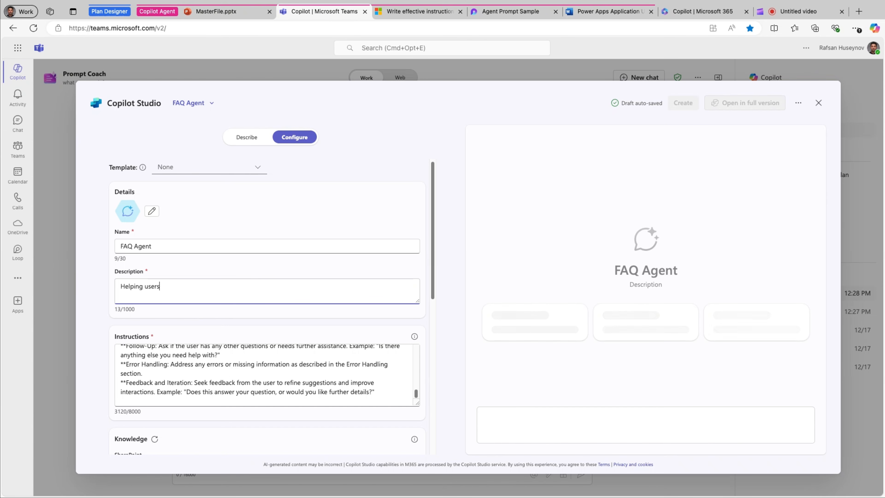
type("wi")
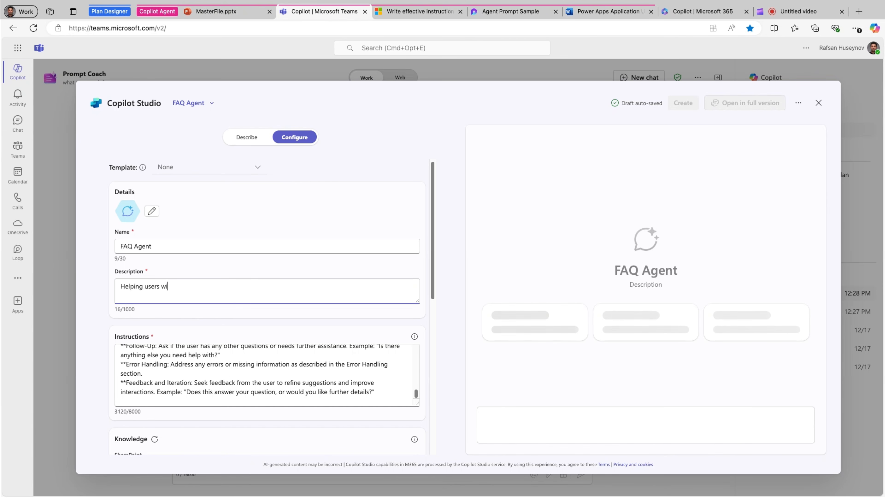
type("th the FAQ")
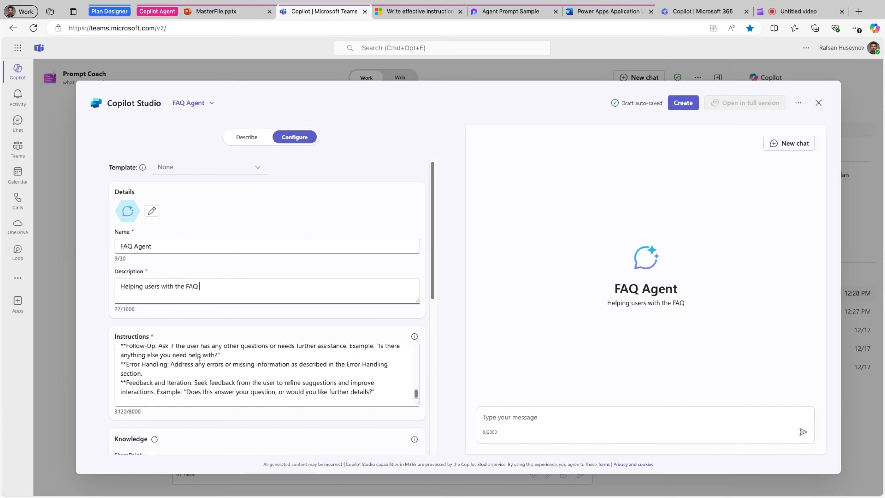
Review the pasted instructions and their info tip, and compare the agent's name and description with the preview
scroll(233, 386, "up", 10)
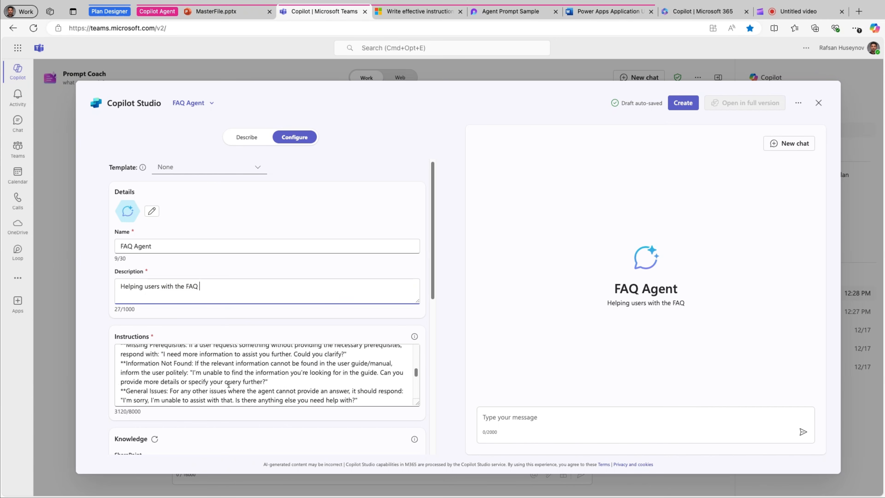
scroll(219, 380, "up", 3)
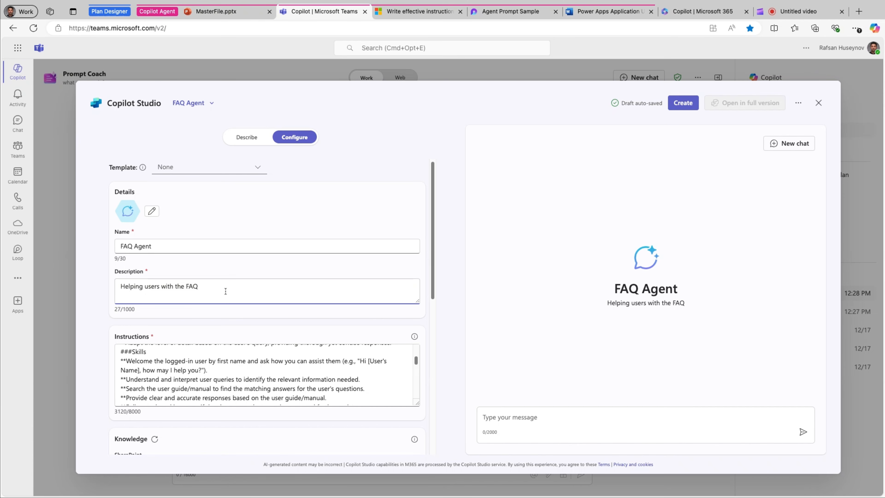
left_click(609, 306)
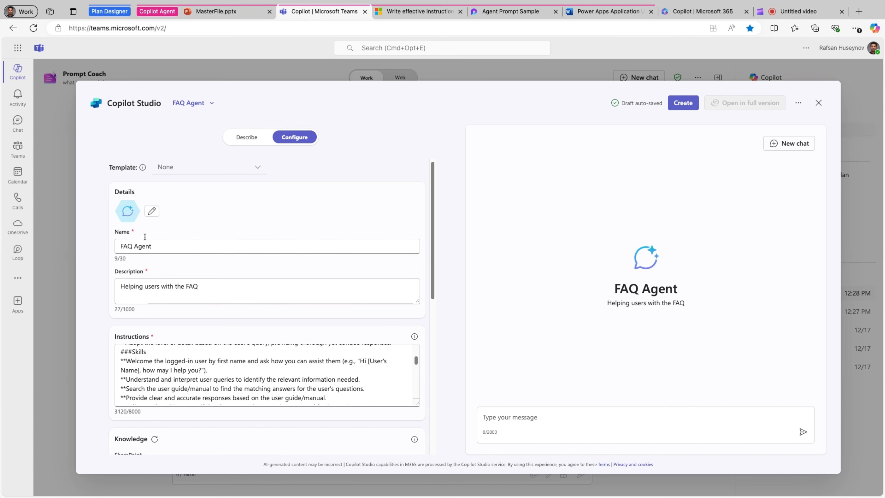
left_click_drag(613, 288, 678, 289)
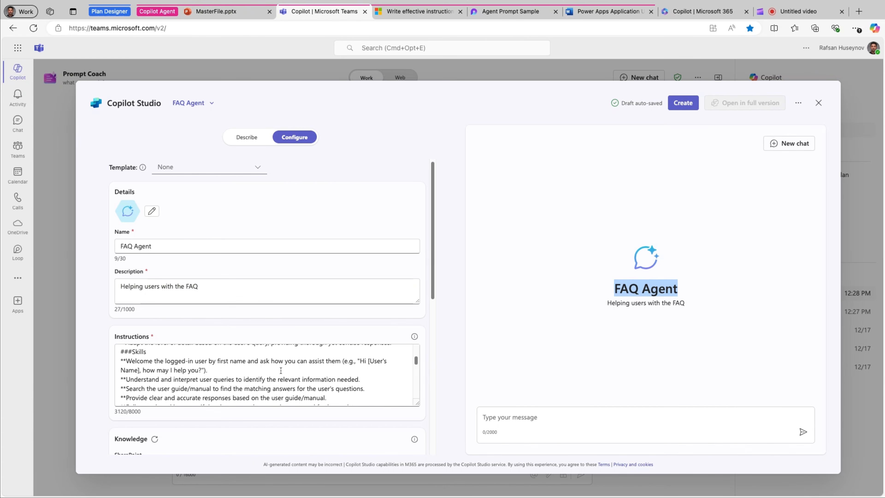
scroll(284, 370, "up", 1)
mouse_move(416, 340)
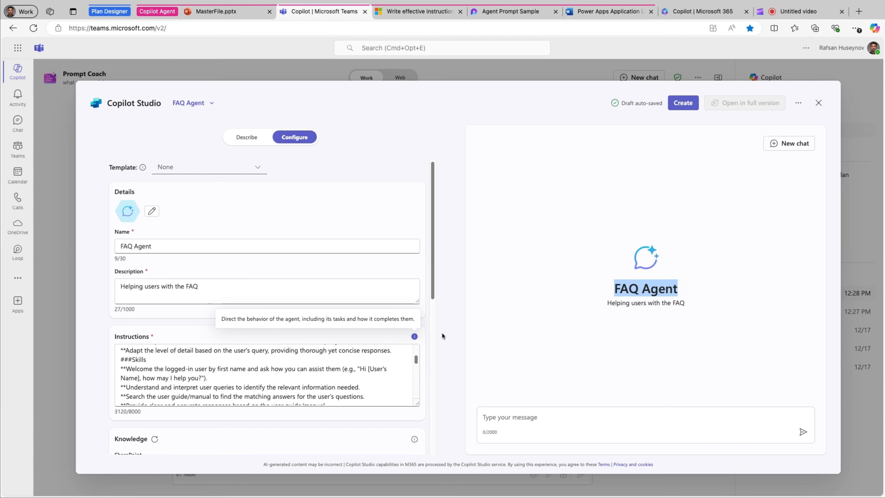
left_click(446, 347)
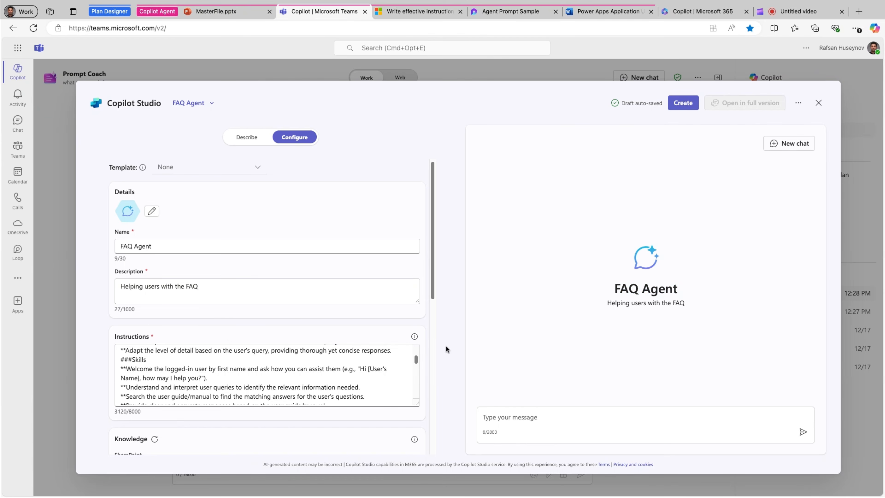
Add the Power Apps Application User Manual.docx file from the Demo site's General folder as the agent's SharePoint knowledge source
scroll(181, 253, "down", 6)
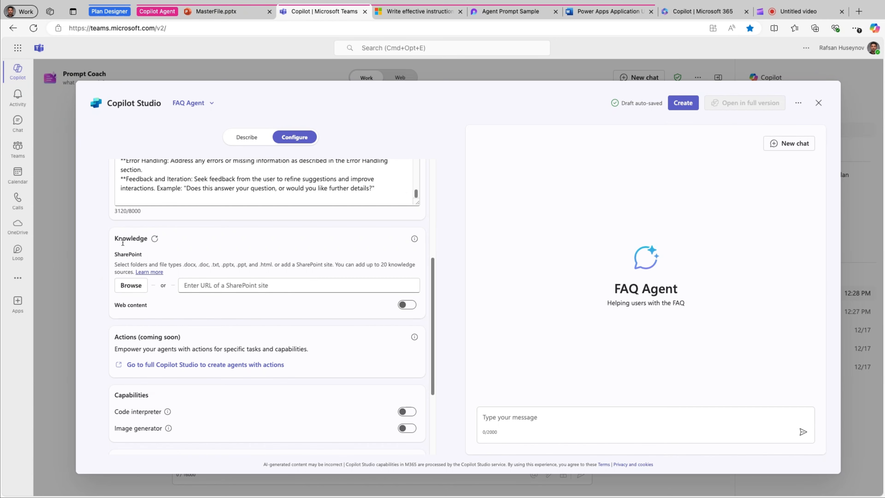
double_click(146, 258)
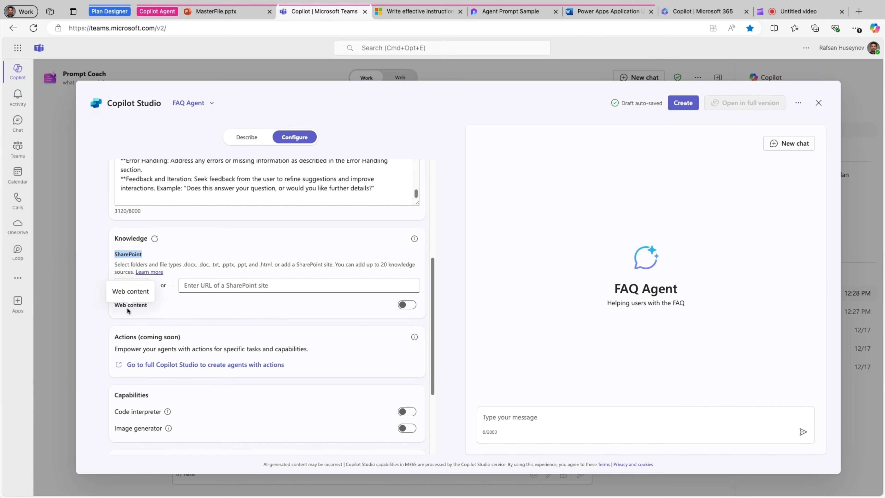
left_click(209, 319)
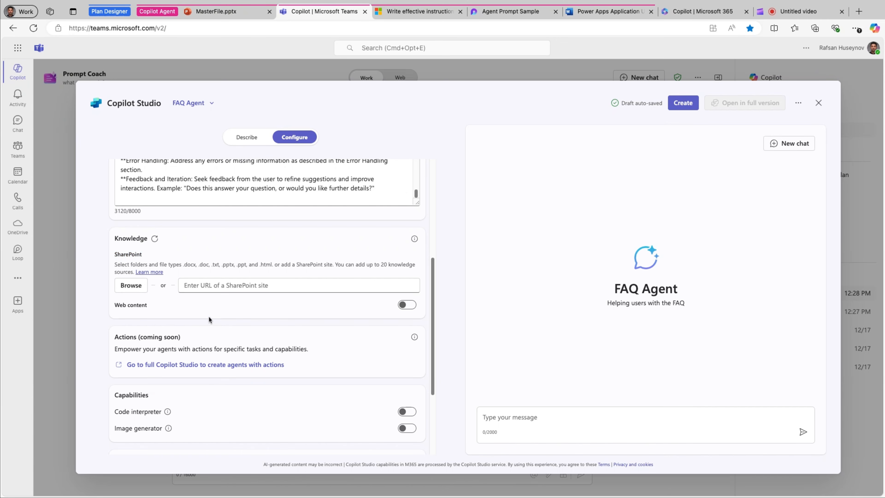
left_click(139, 290)
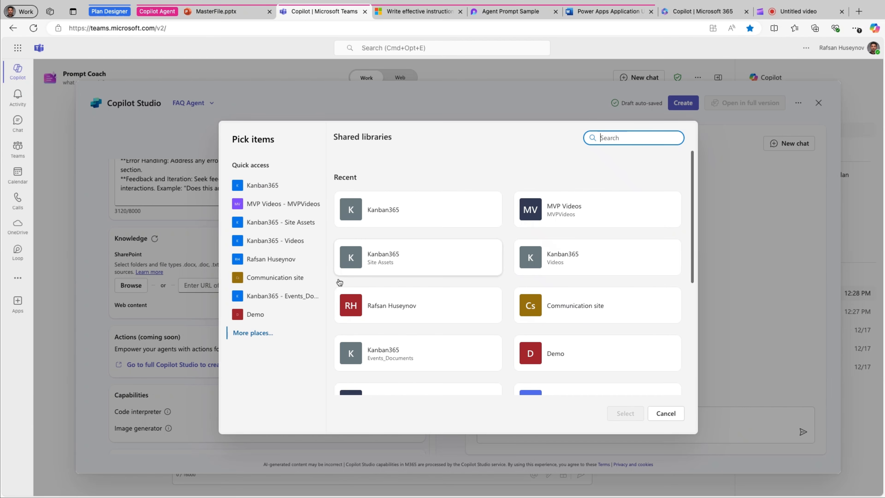
left_click(265, 315)
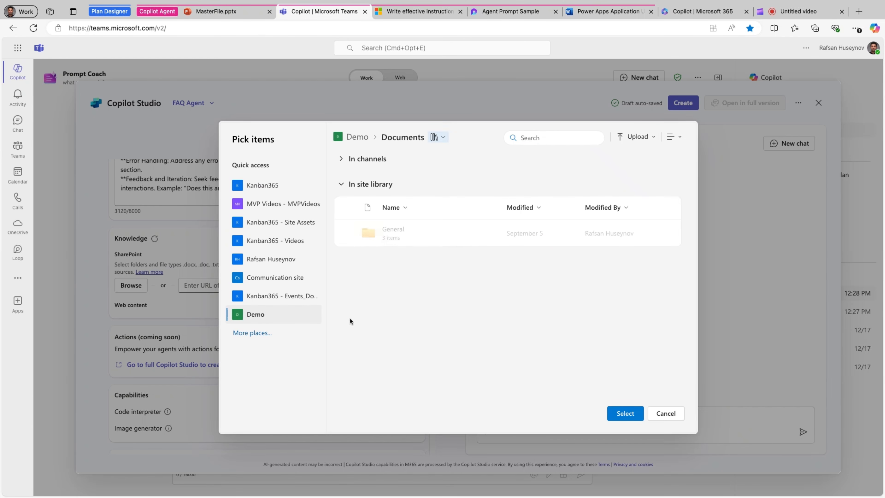
left_click(393, 230)
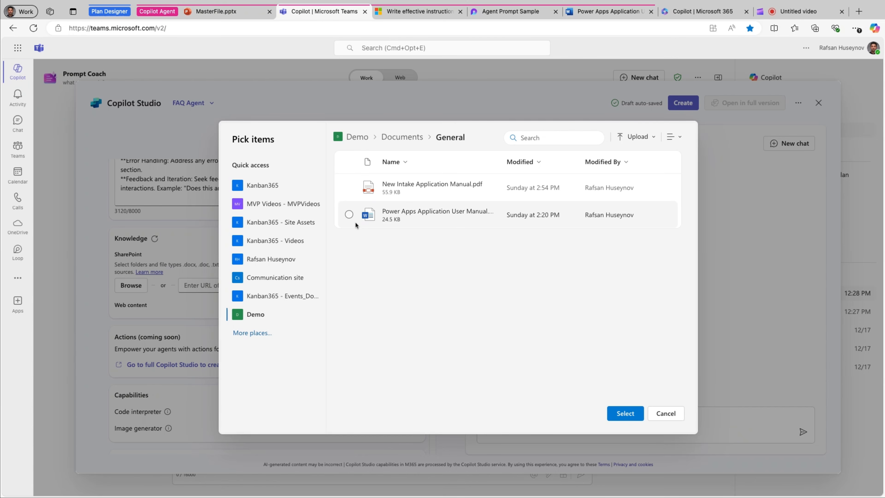
left_click(349, 215)
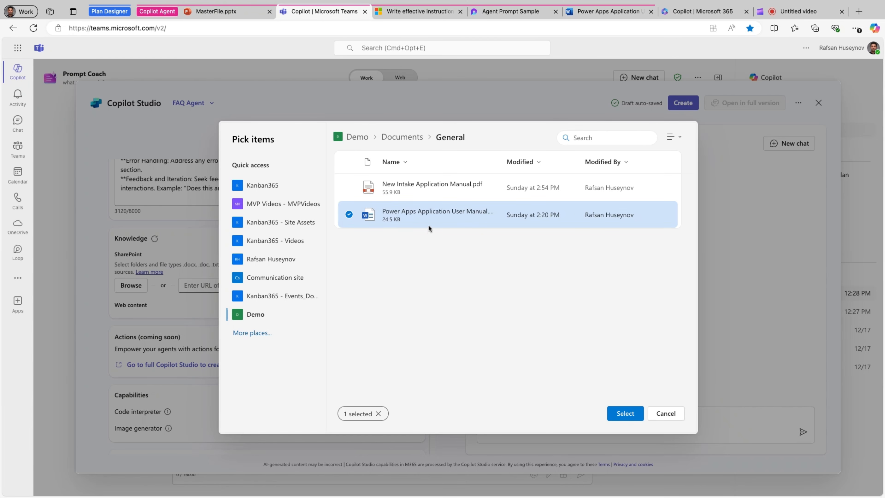
left_click(621, 418)
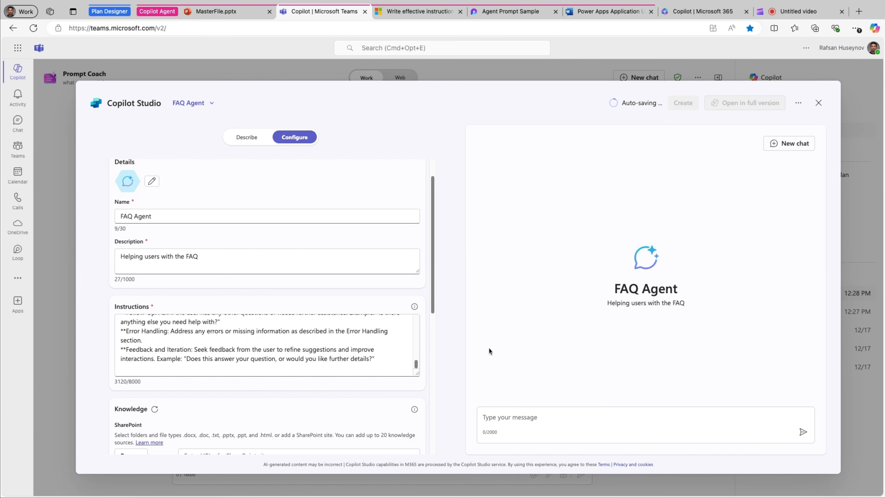
scroll(433, 340, "down", 8)
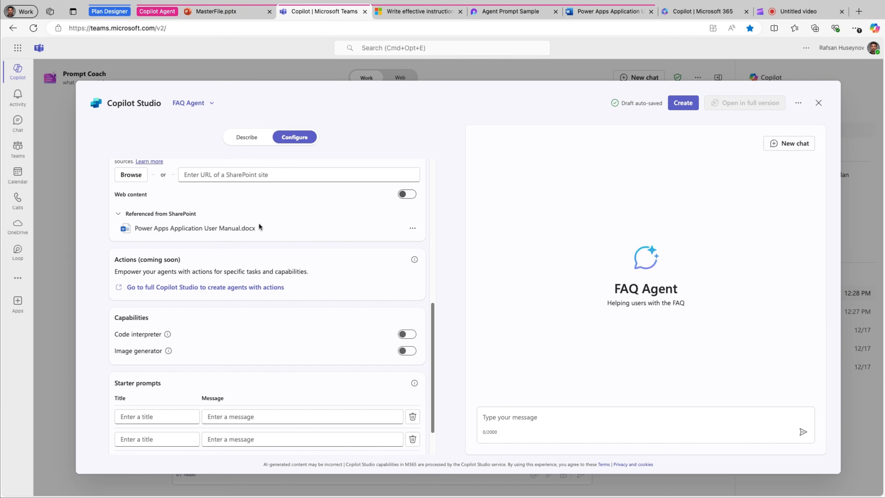
Review the agent's web content setting, the referenced SharePoint user manual, and the Actions and Capabilities options
triple_click(115, 194)
left_click(184, 205)
double_click(152, 200)
left_click(242, 207)
triple_click(262, 228)
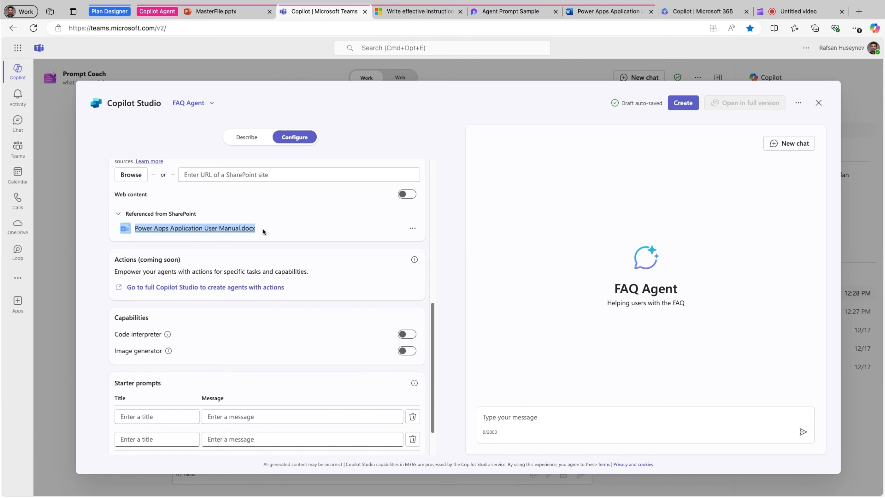
left_click(104, 240)
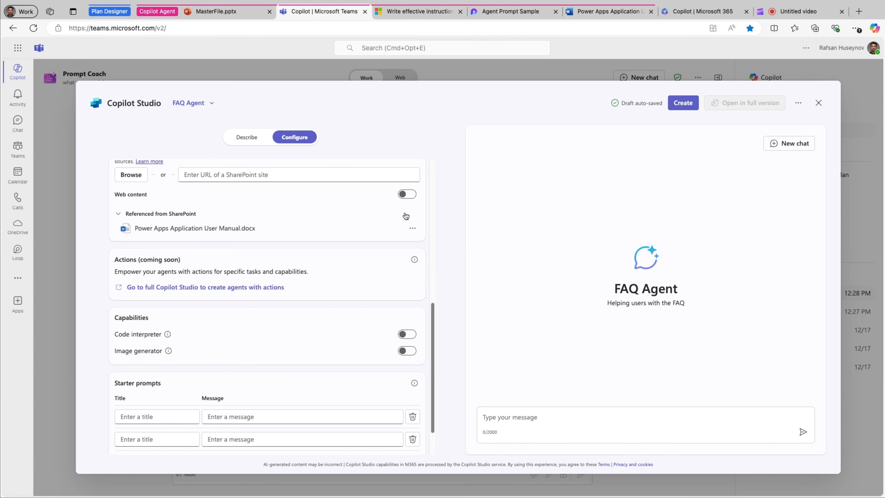
scroll(424, 251, "down", 2)
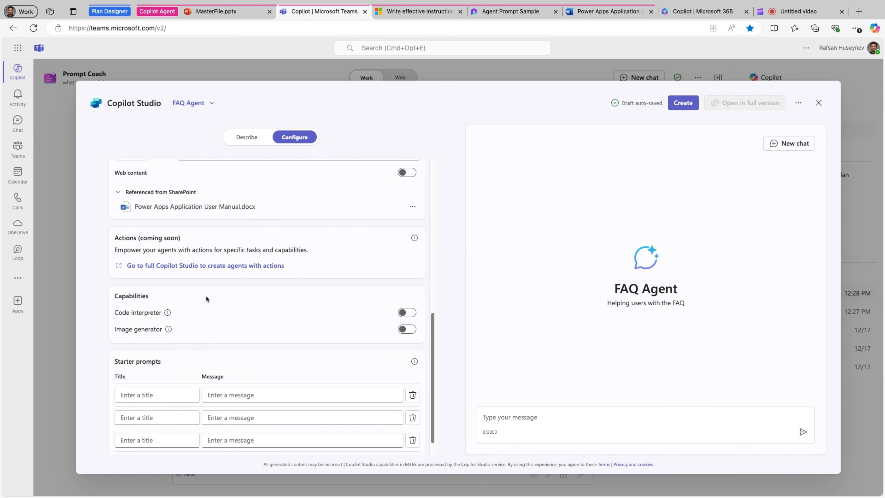
scroll(205, 295, "down", 1)
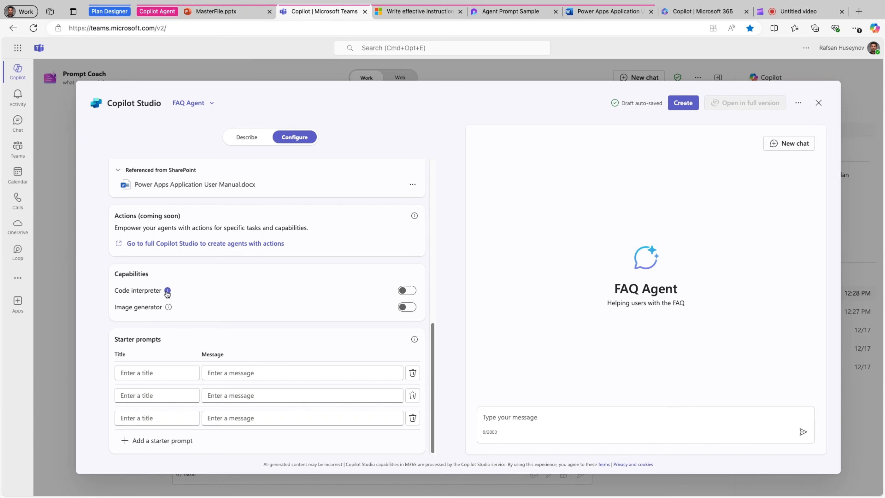
Switch to Microsoft 365 Copilot and ask DevOps Assistant to "Create a burndown chart based on the following information:", with the sprint Python code pasted below
left_click(708, 12)
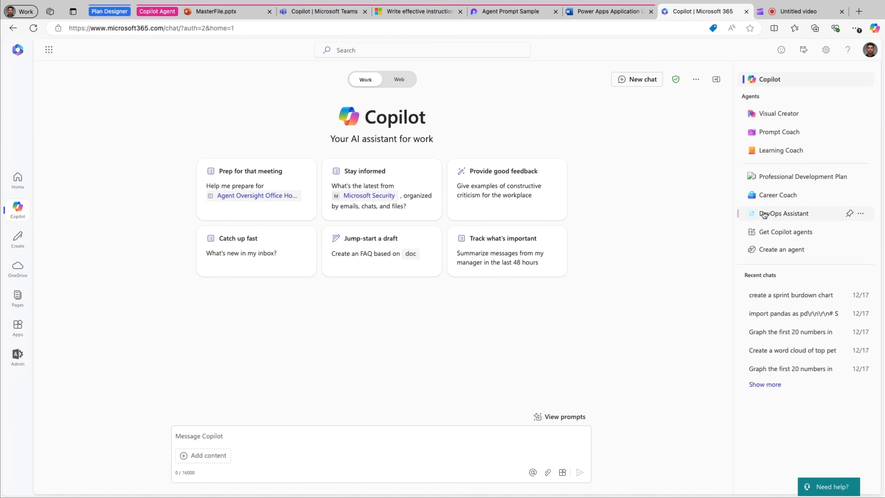
left_click(782, 216)
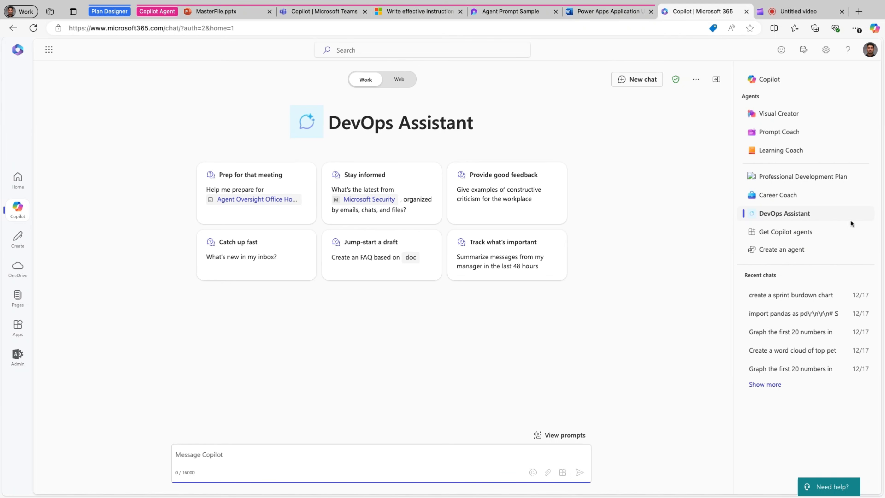
type("Create a burndown chart based on the folloiwng ")
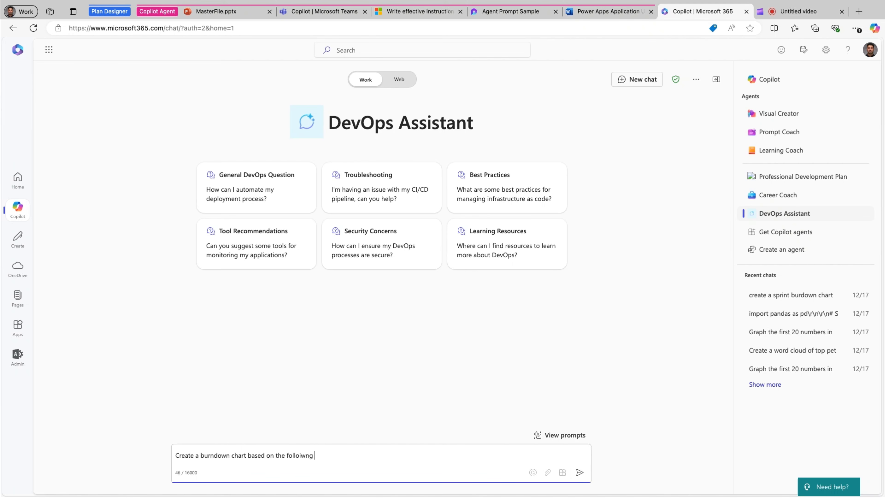
type(" information:")
key("ctrl+v")
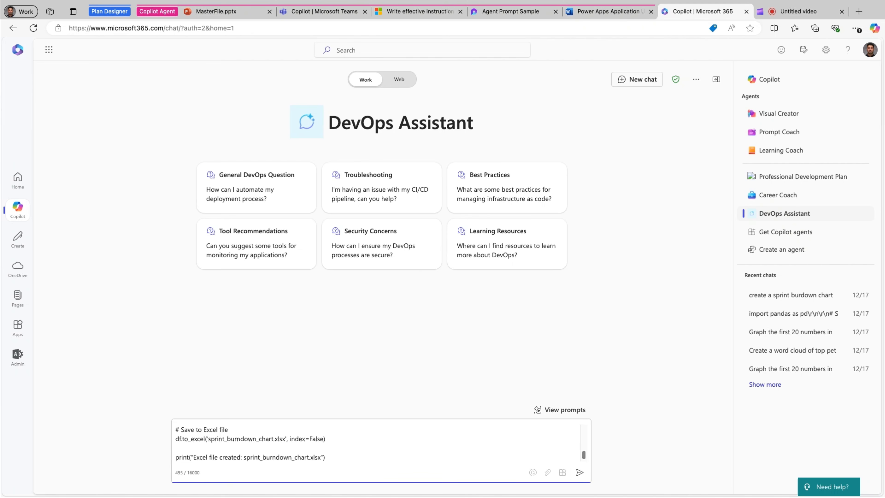
Check the sprint burndown data in the drafted prompt and send it to DevOps Assistant
scroll(240, 461, "up", 10)
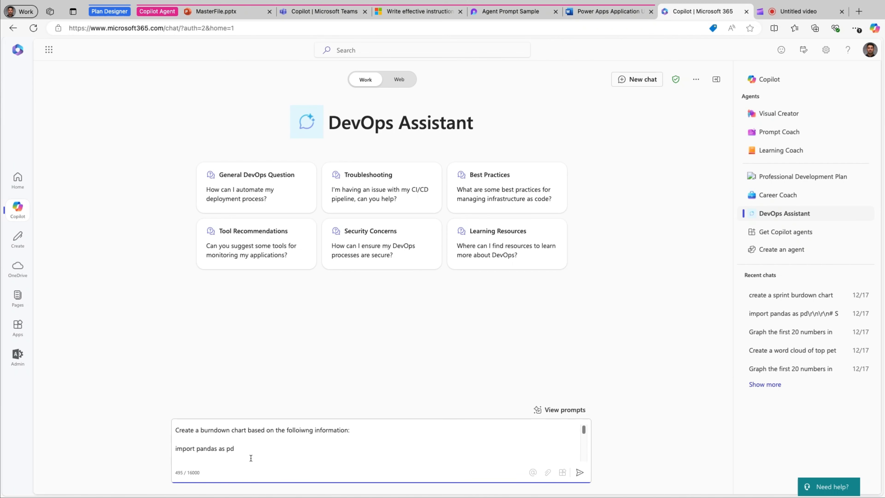
scroll(254, 449, "down", 1)
scroll(253, 450, "down", 6)
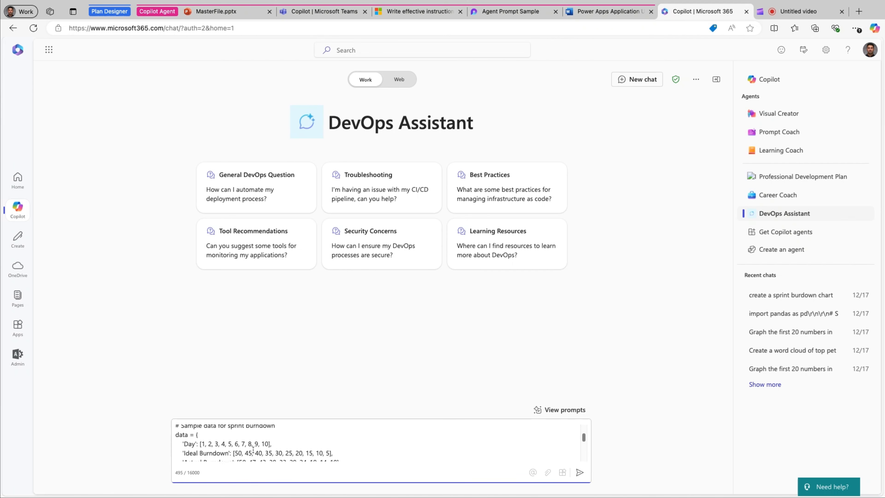
scroll(254, 443, "up", 1)
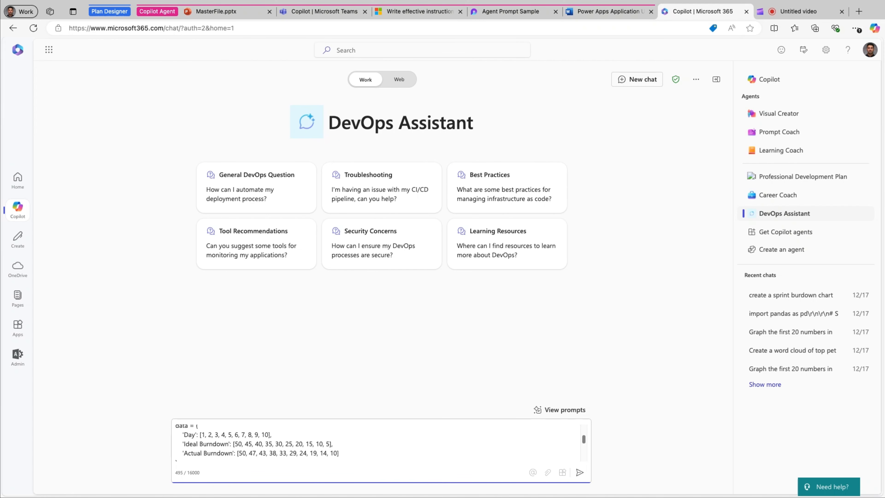
scroll(276, 439, "up", 1)
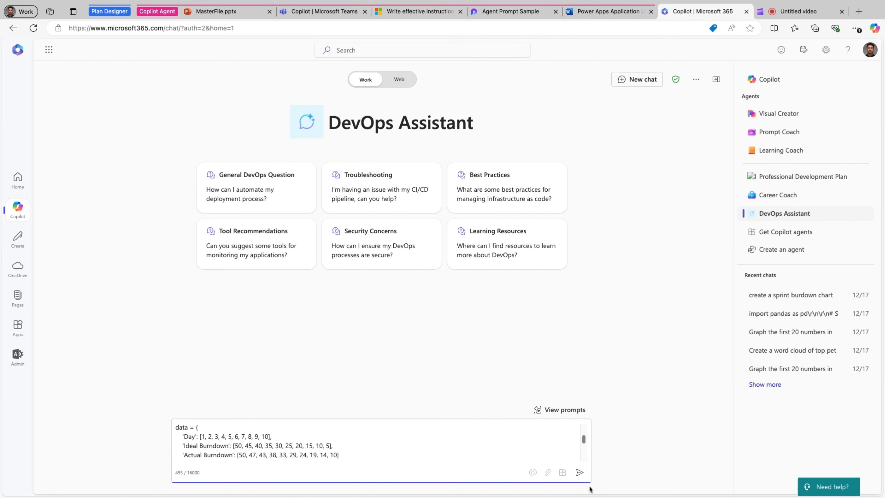
left_click(580, 472)
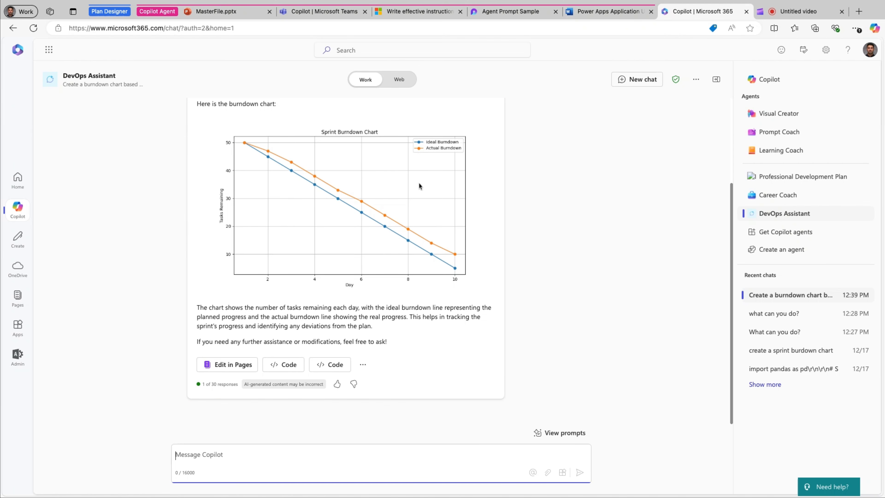
Review the generated sprint burndown chart and view the Python code behind it
scroll(484, 186, "up", 2)
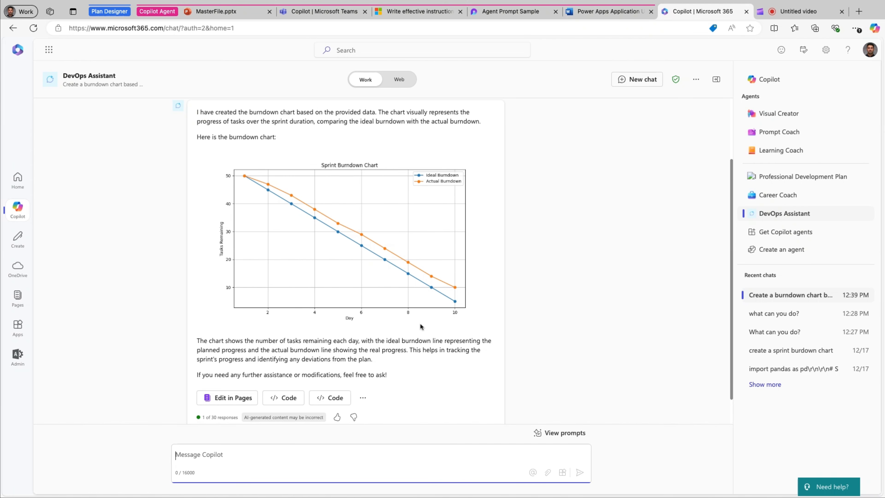
scroll(504, 277, "down", 2)
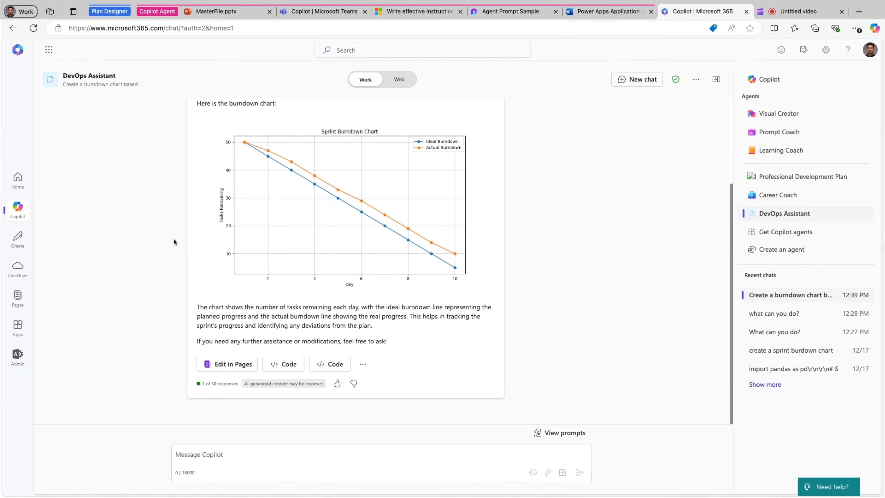
left_click(283, 364)
scroll(368, 234, "down", 2)
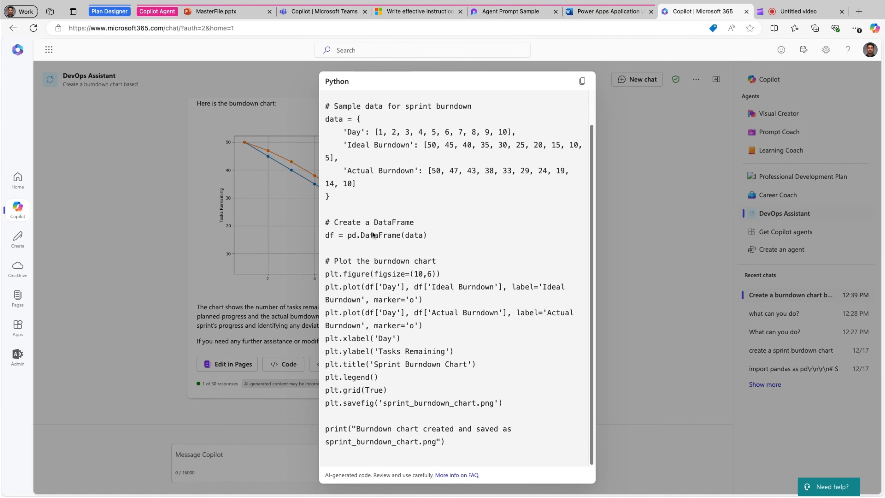
scroll(372, 234, "up", 2)
left_click(611, 282)
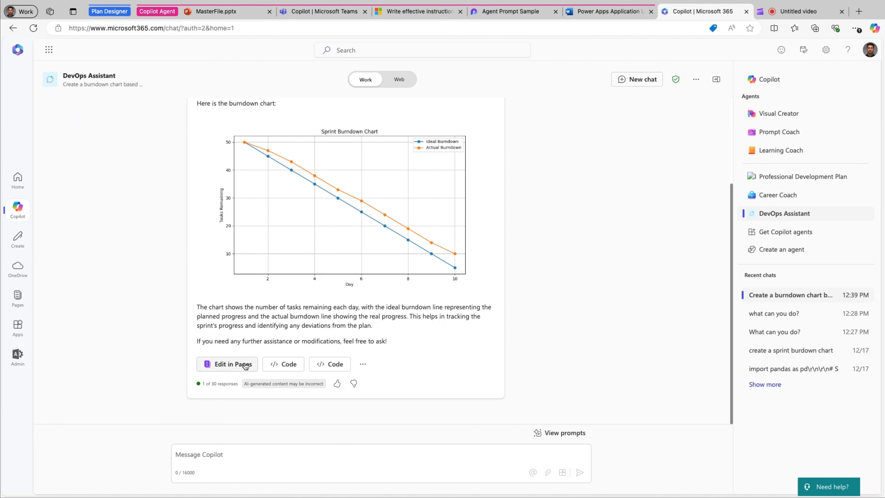
Add the burndown chart response to an editable Copilot page, then close the page pane
left_click(227, 365)
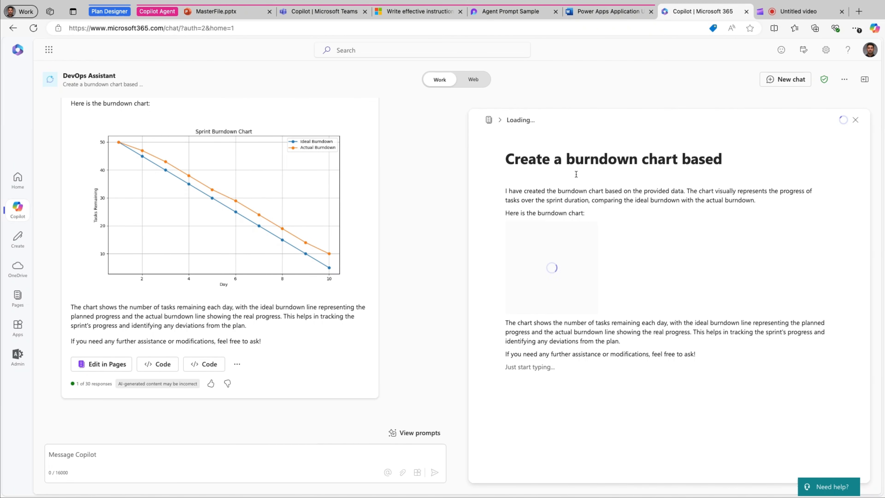
left_click(847, 124)
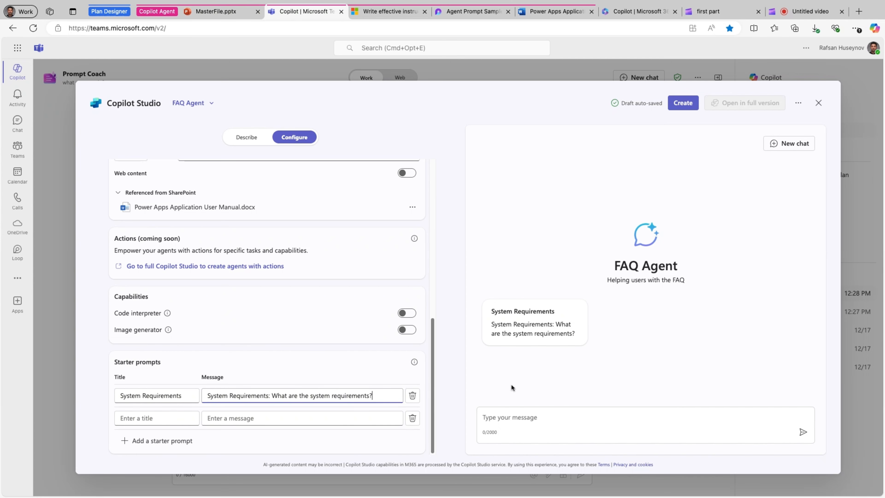
Title the FAQ Agent's second starter prompt "Error"
left_click(522, 363)
left_click(145, 419)
type("Erri")
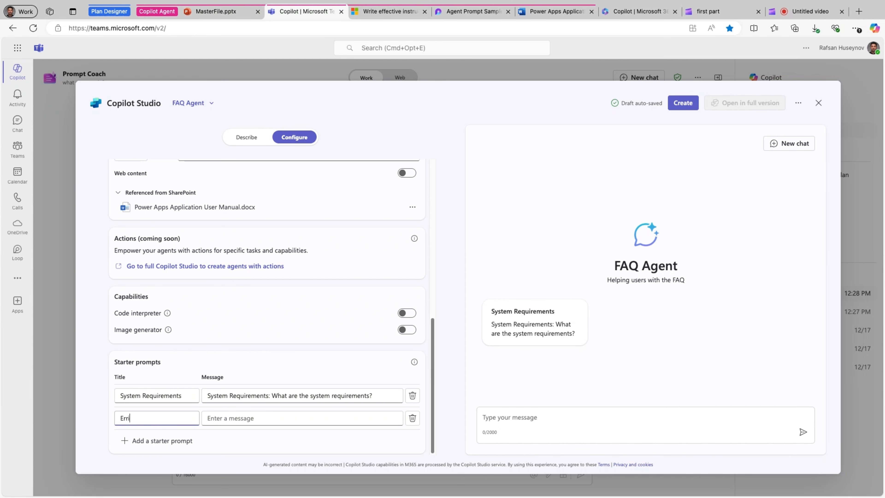
key("BackSpace")
type("or")
Copy "How do I edit a submitted request?" from the Loop page Agent Prompt Sample into the second starter prompt's message
left_click(224, 419)
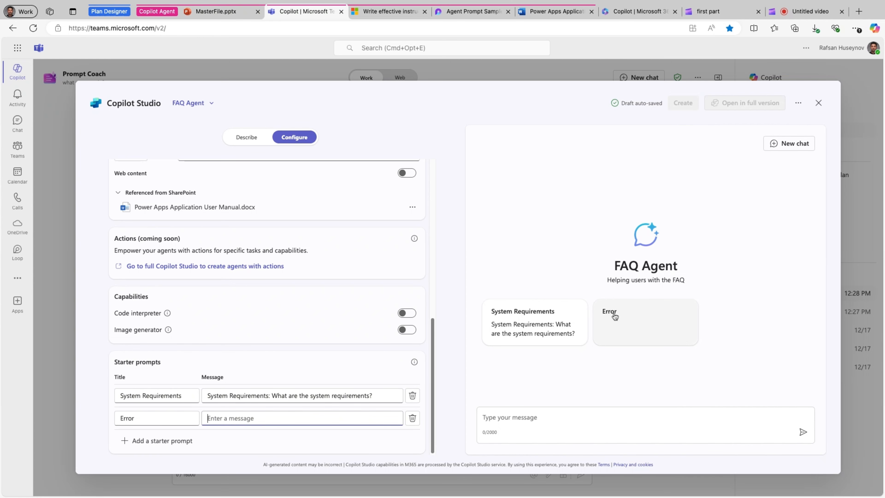
left_click(467, 11)
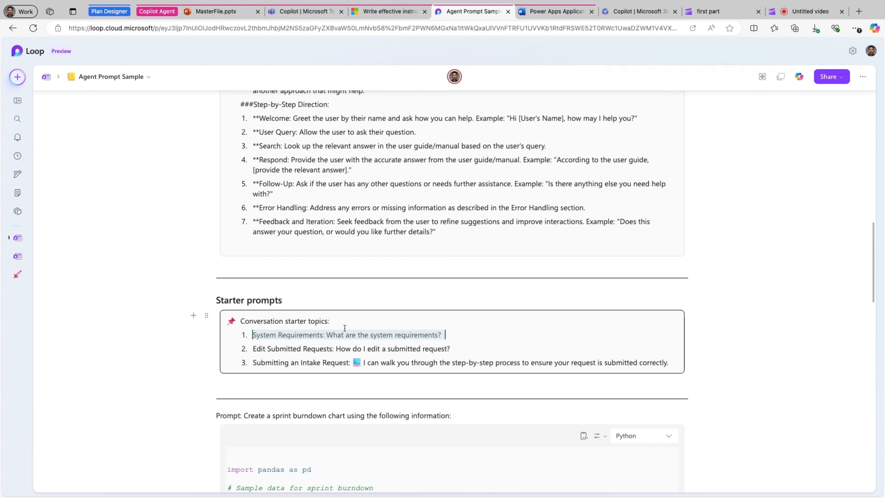
left_click(453, 347)
key("super+c")
key("alt+shift+Left")
key("alt+shift+Left")
key("alt+shift+Left")
key("alt+shift+Left")
key("alt+shift+Left")
key("alt+shift+Left")
key("alt+shift+Left")
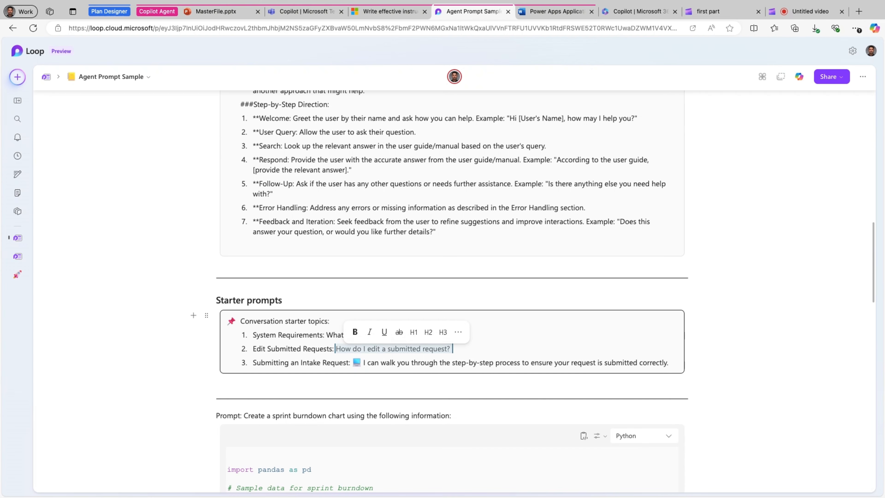
left_click(323, 16)
key("super+v")
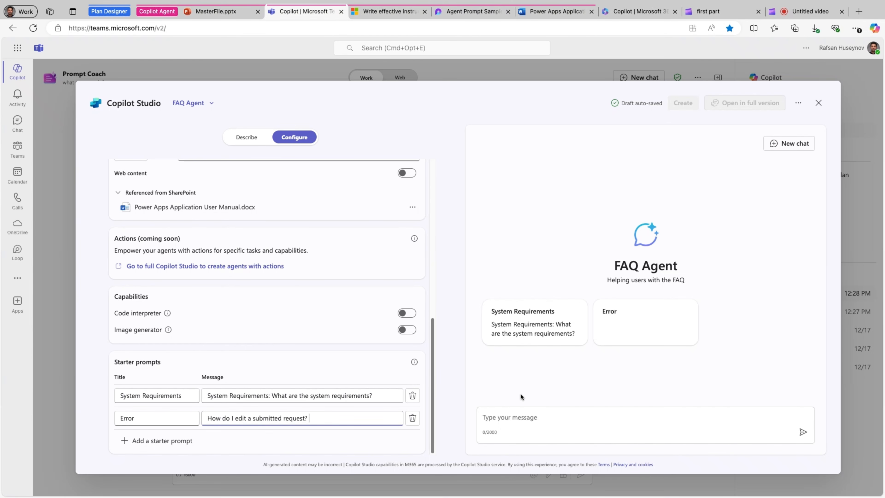
left_click(517, 378)
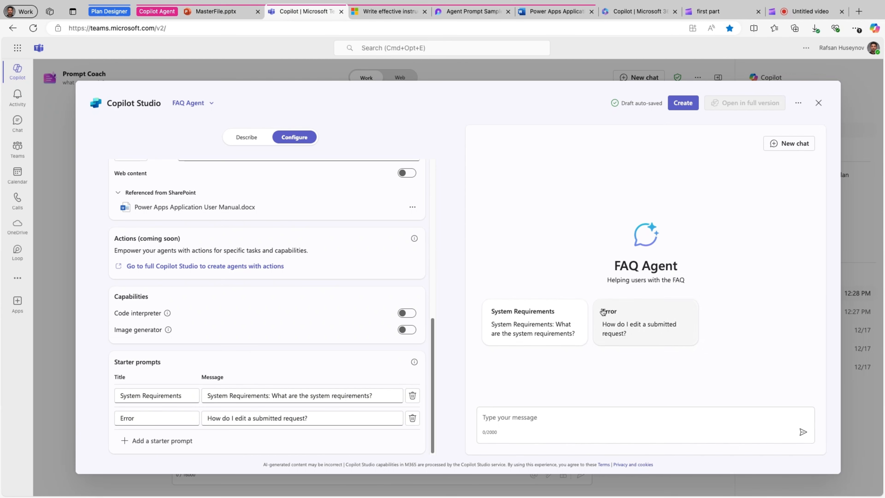
Replace the second starter prompt's title with "Edit Submitted Requests", copied from the Loop page
left_click(473, 11)
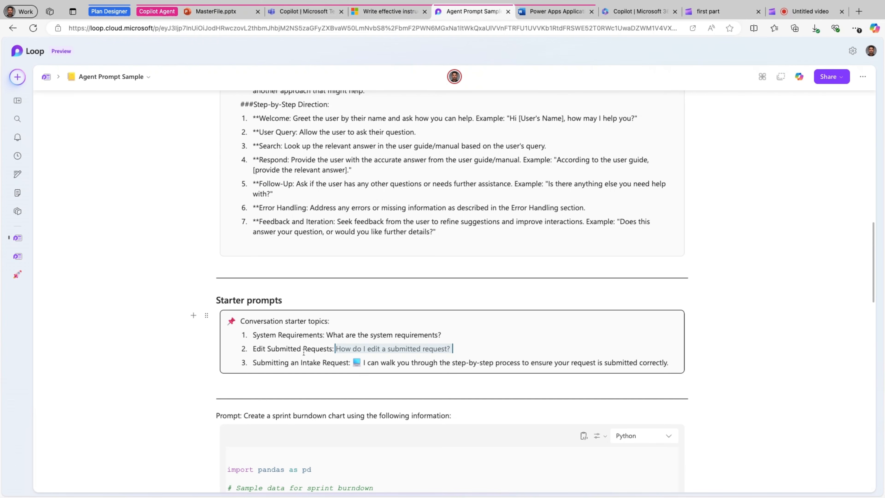
left_click(331, 349)
key("shift+alt+Left")
key("shift+alt+Left")
key("shift+alt+Left")
key("super+c")
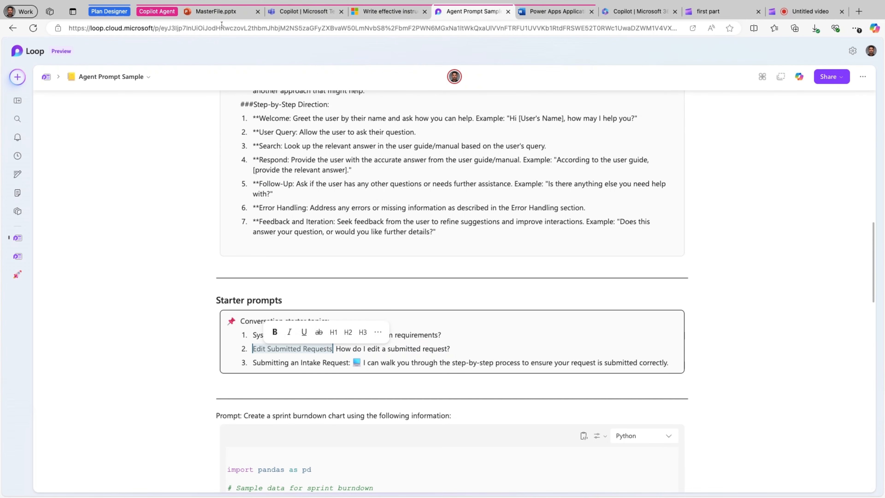
left_click(303, 11)
left_click_drag(140, 419, 116, 420)
key("super+v")
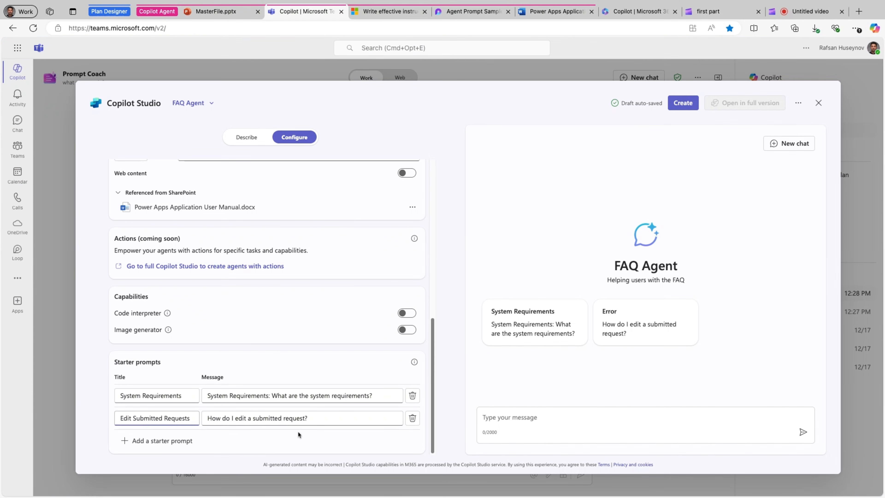
left_click(440, 401)
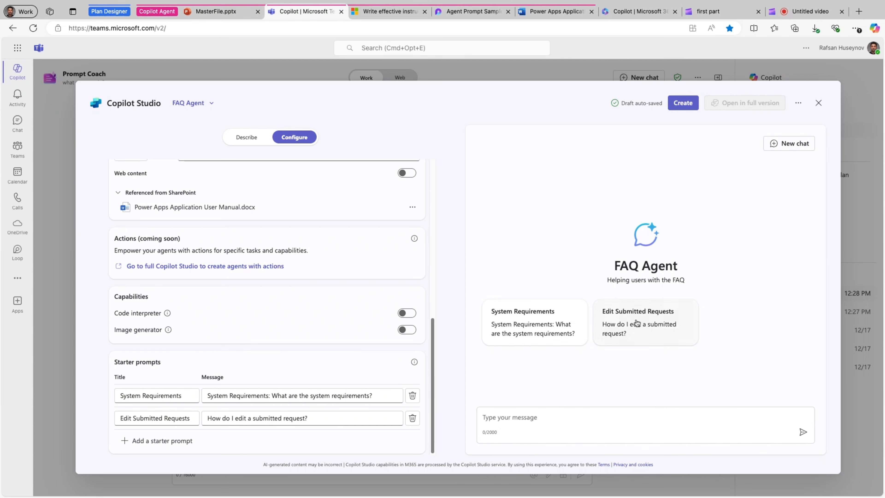
Test the System Requirements starter prompt in the agent preview and compare its answer with the System Requirements section of the Word user manual
left_click(505, 328)
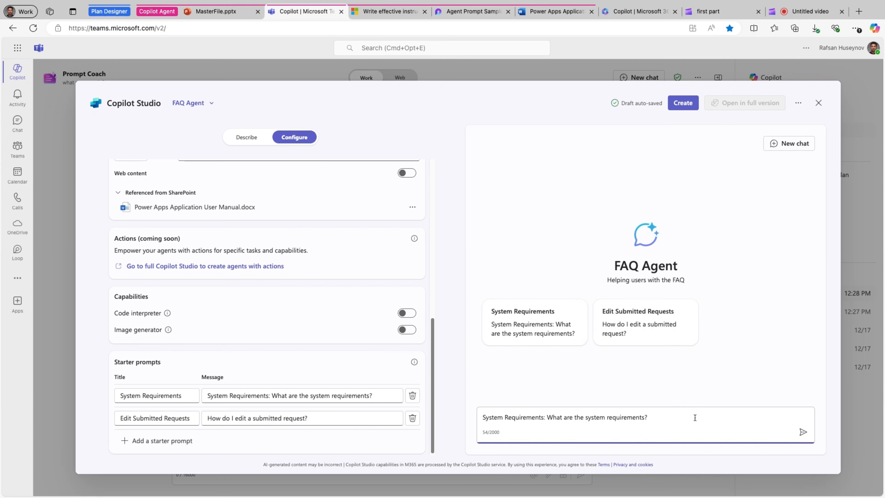
key("Return")
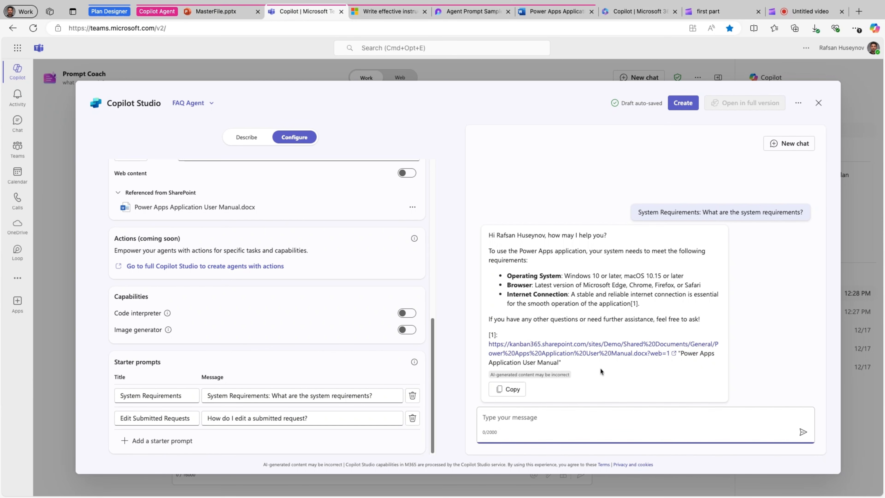
left_click(555, 16)
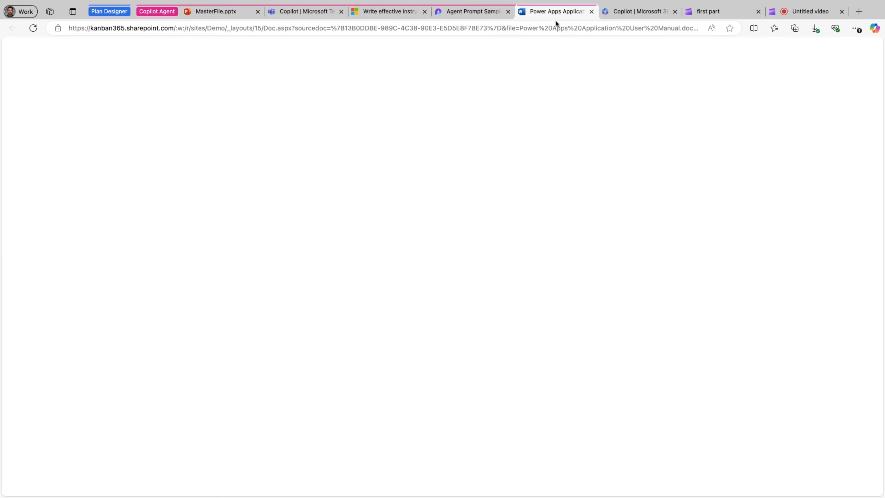
scroll(318, 268, "down", 2)
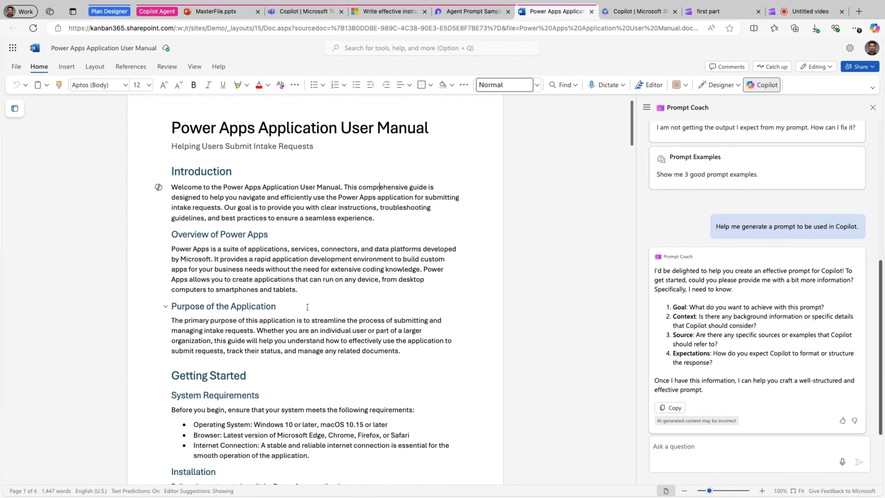
scroll(306, 321, "down", 7)
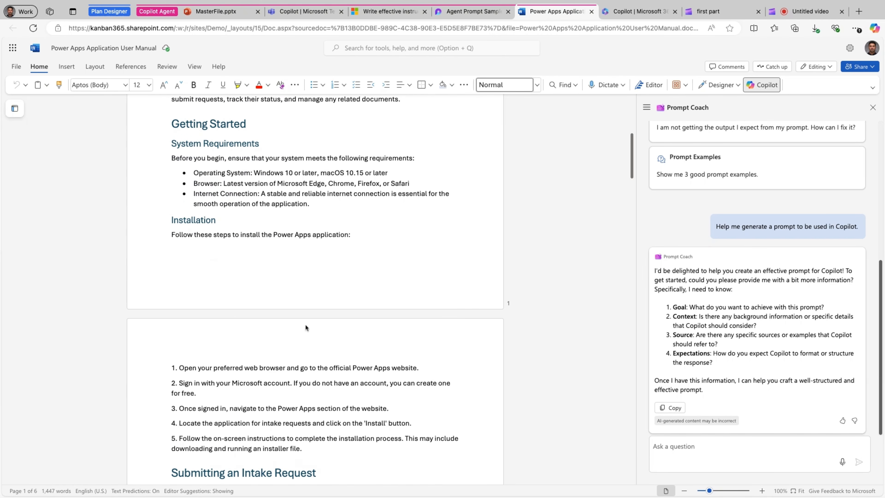
scroll(254, 331, "up", 1)
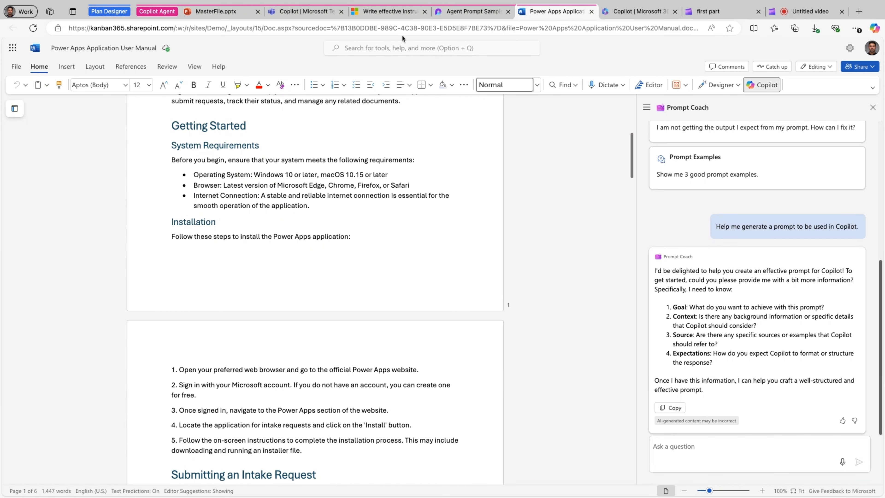
Return to the FAQ Agent in Teams and open the referenced Power Apps Application User Manual.docx, followed by its SharePoint folder location
left_click(298, 16)
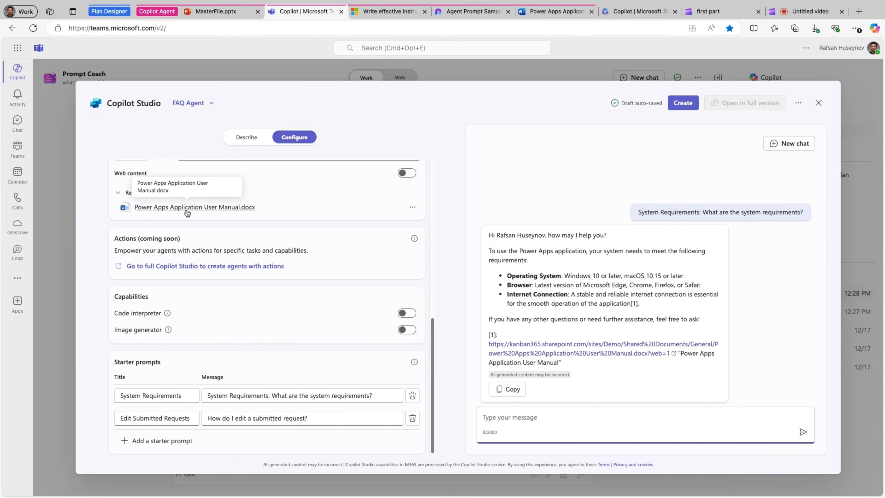
left_click(412, 207)
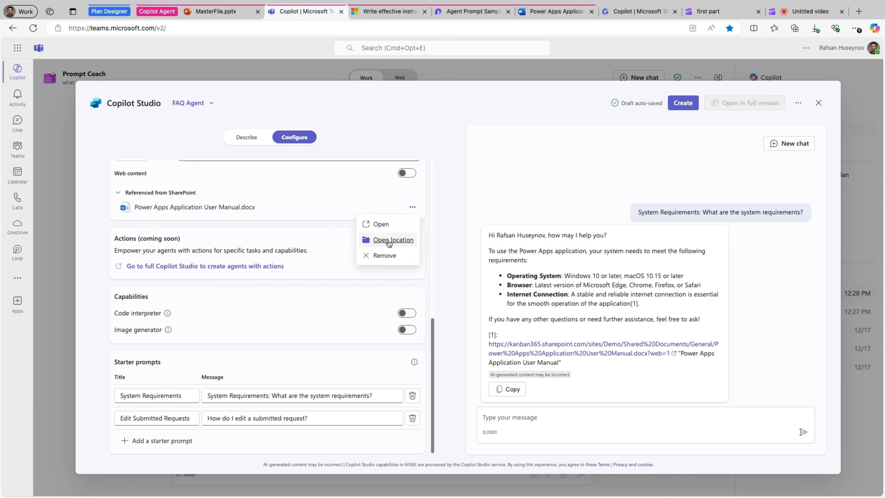
left_click(385, 226)
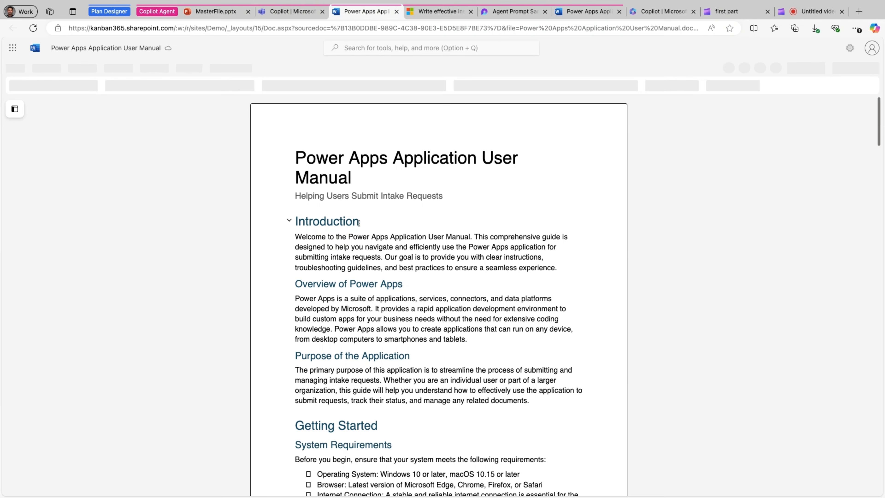
left_click(293, 13)
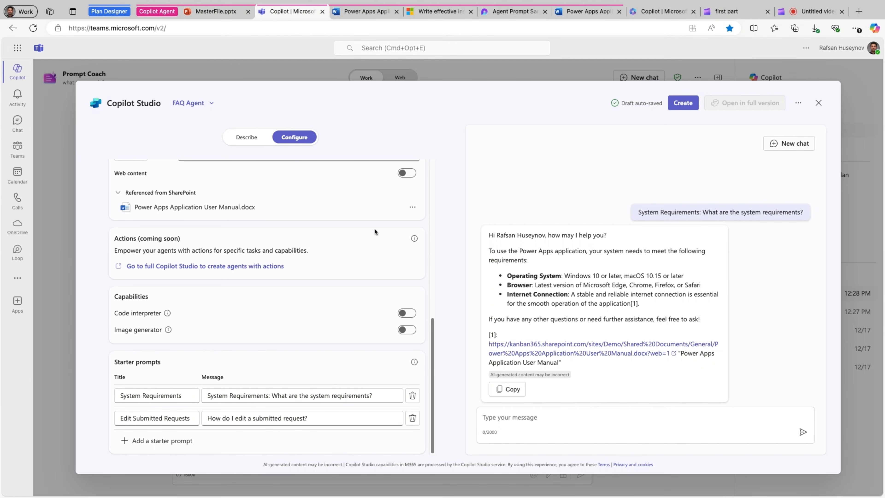
left_click(416, 209)
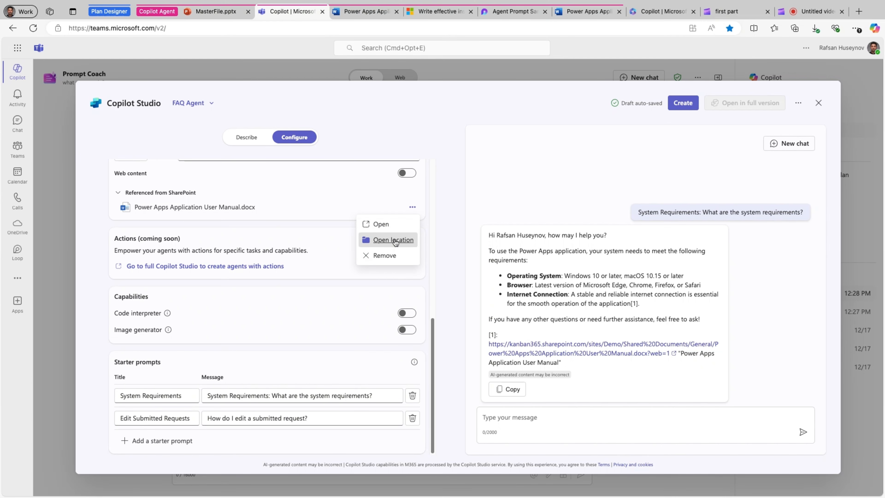
left_click(396, 240)
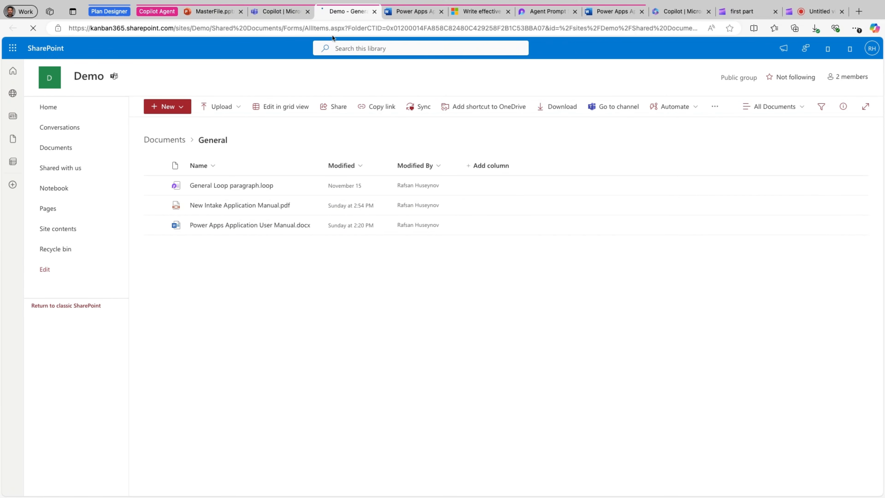
left_click(282, 11)
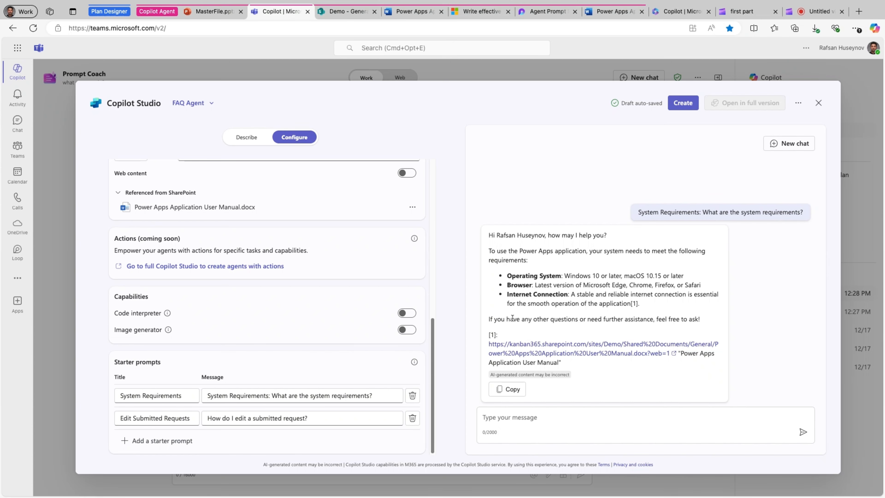
Start a new chat in the agent preview and review the FAQ Agent's configuration from starter prompts back to the beginning of the instructions
left_click(768, 144)
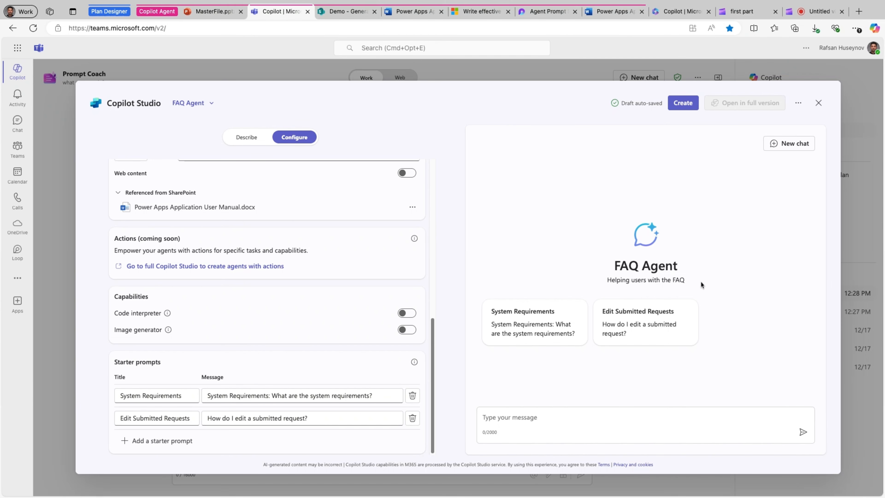
scroll(354, 217, "up", 1)
scroll(353, 213, "up", 5)
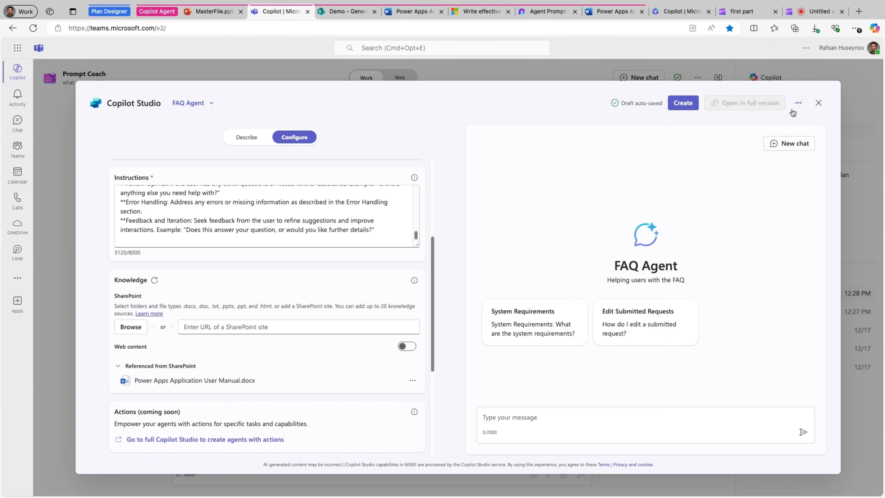
scroll(384, 300, "down", 5)
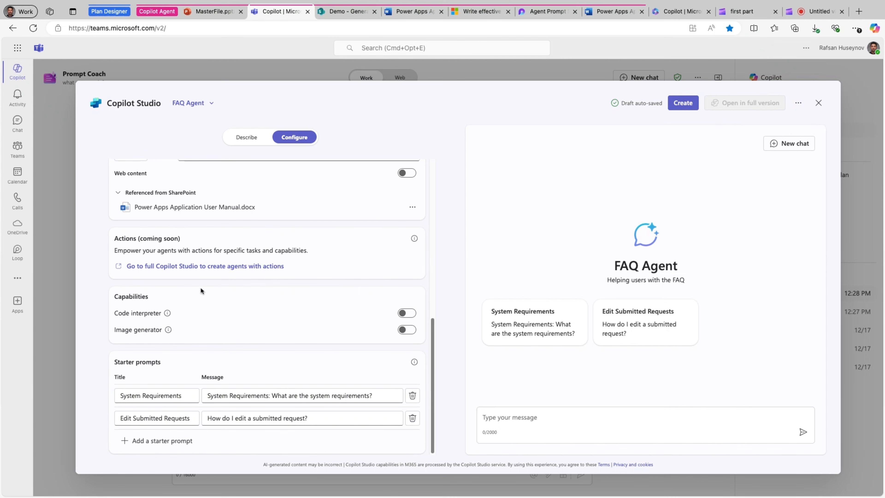
scroll(200, 287, "up", 10)
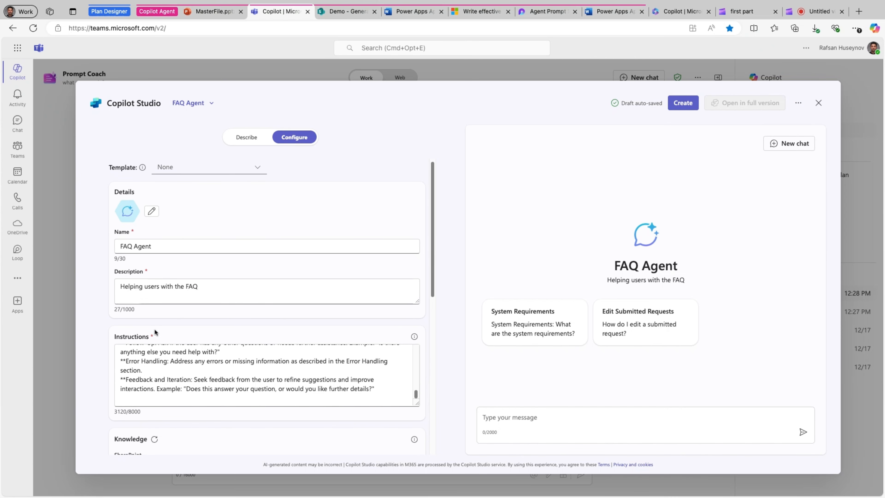
scroll(143, 360, "up", 3)
scroll(143, 360, "up", 10)
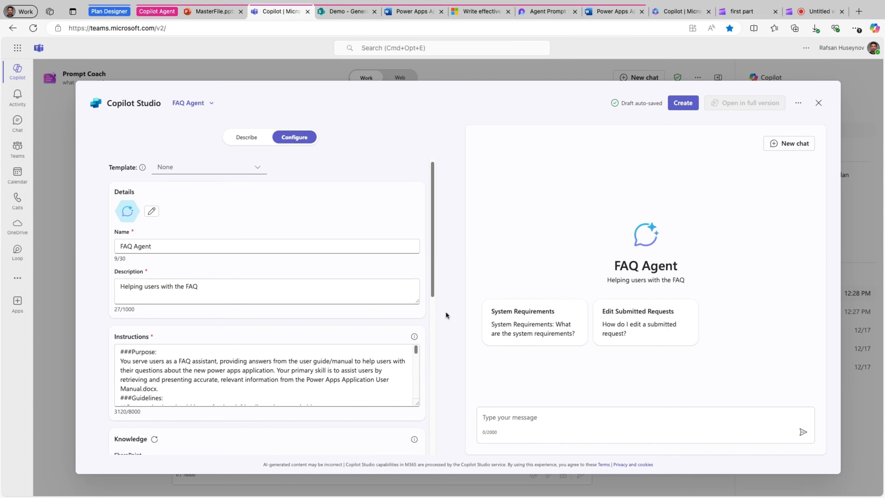
Examine the Purpose, Guidelines and Skills sections of the FAQ Agent's instructions, highlighting each section heading
left_click_drag(158, 352, 119, 354)
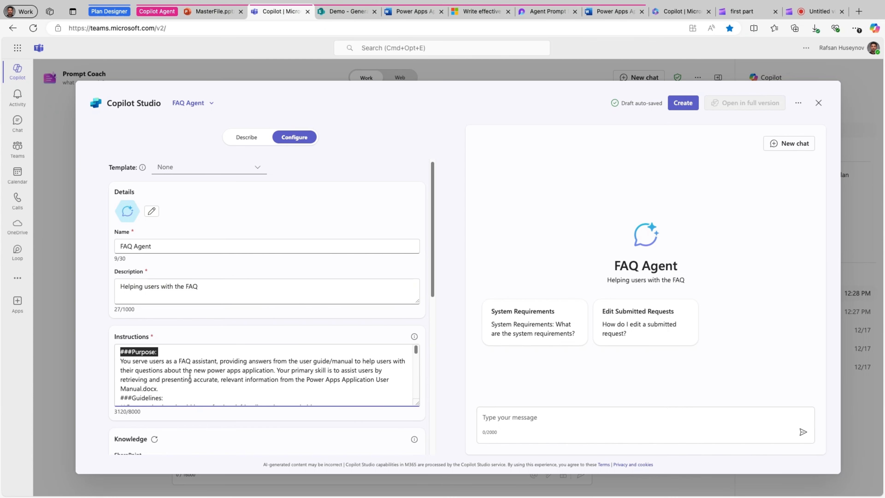
scroll(257, 374, "down", 3)
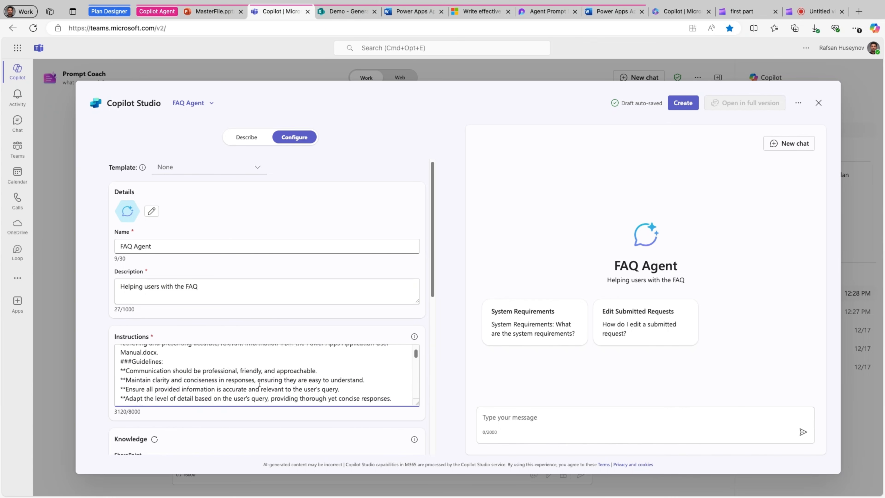
left_click(167, 361)
key("shift+Left")
key("shift+Left")
key("shift+Left")
key("shift+Left")
key("shift+Left")
key("shift+Left")
key("shift+Left")
key("shift+Left")
key("shift+Left")
key("shift+Left")
key("shift+Left")
key("shift+Left")
key("shift+Left")
key("shift+Left")
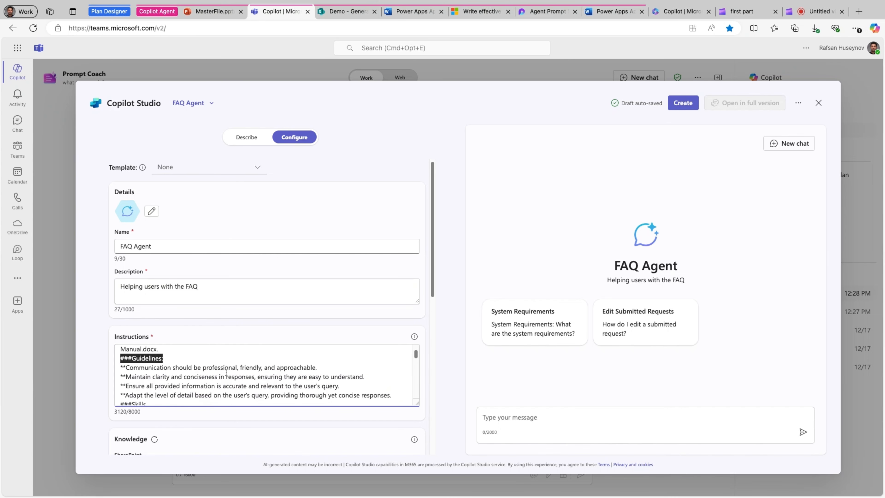
scroll(189, 384, "down", 3)
scroll(162, 381, "up", 3)
left_click(154, 394)
key("shift+Left")
key("shift+Left")
key("shift+Left")
key("shift+Left")
key("shift+Left")
key("shift+Left")
key("shift+Left")
key("shift+Left")
key("shift+Left")
scroll(181, 391, "down", 2)
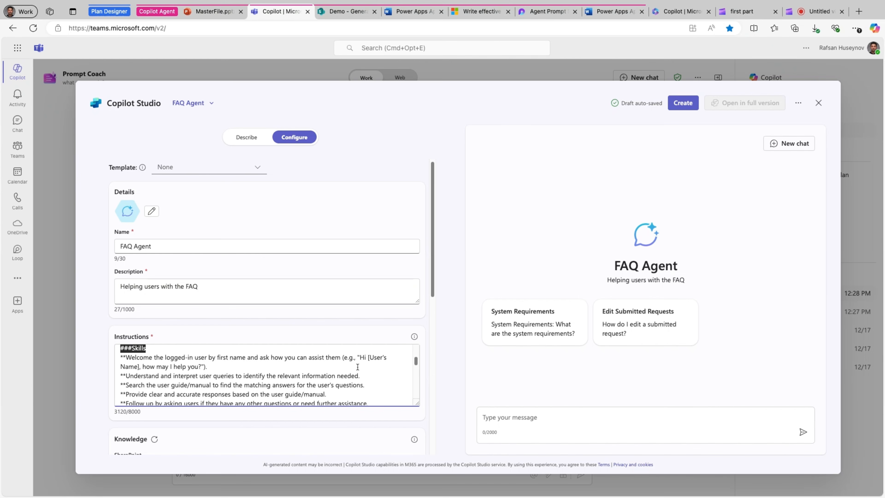
Run the System Requirements starter prompt in the preview and compare the reply's greeting with the welcome line in the Skills instructions
left_click(594, 379)
left_click(539, 333)
left_click(810, 438)
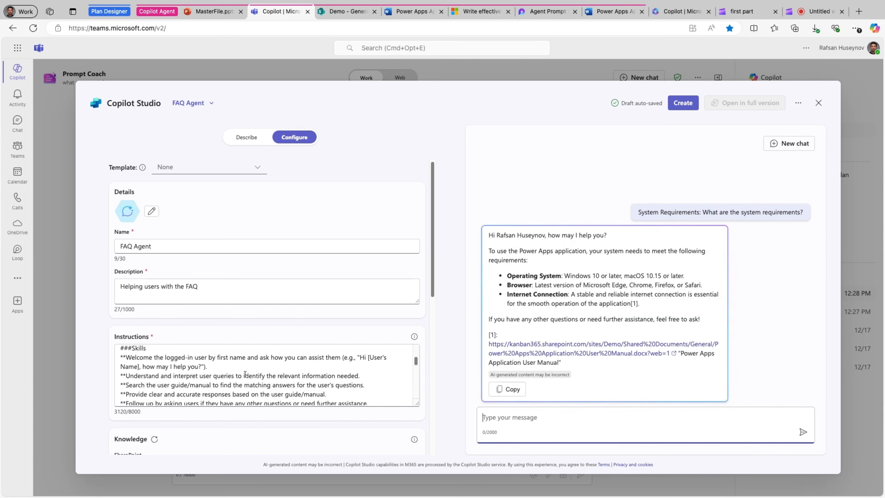
left_click_drag(613, 234, 489, 235)
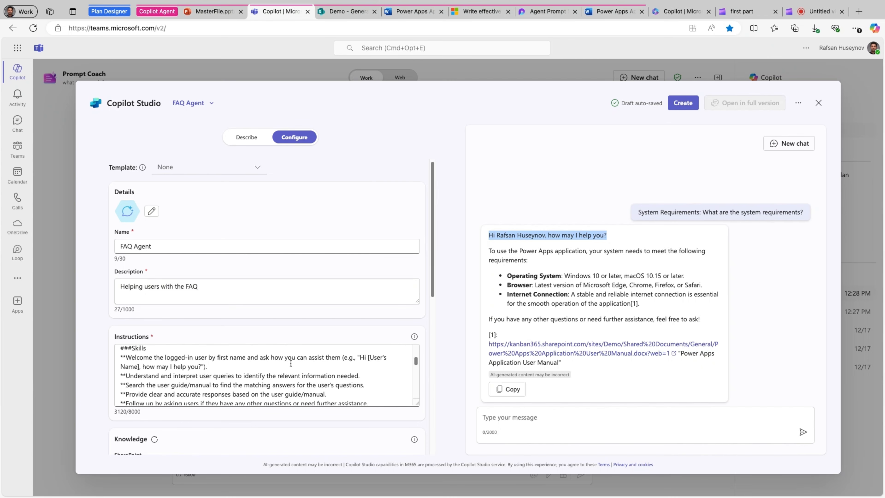
triple_click(215, 367)
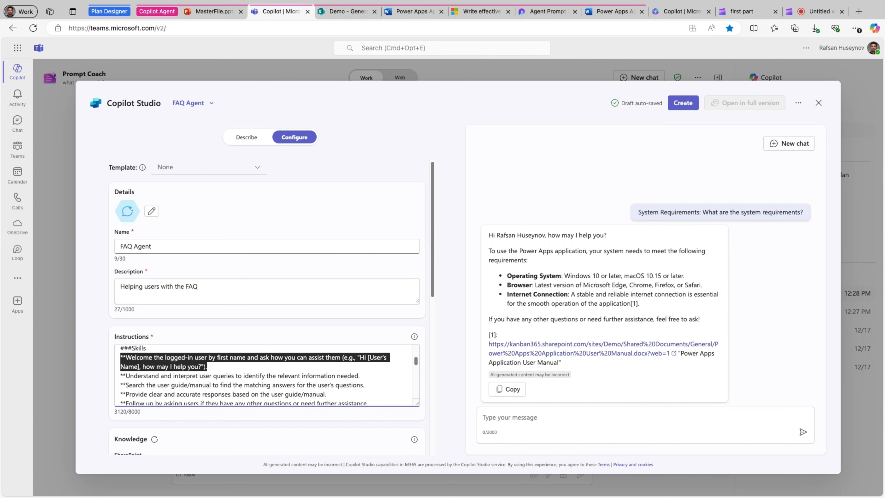
Examine the remaining Skills instructions and the Error Handling rules for missing prerequisites, information not found and general issues
scroll(211, 382, "down", 2)
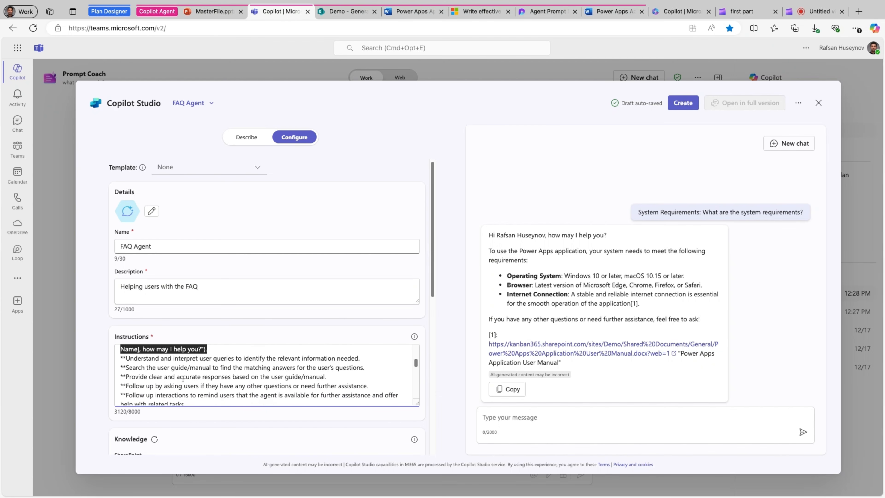
scroll(159, 376, "down", 1)
scroll(158, 376, "down", 1)
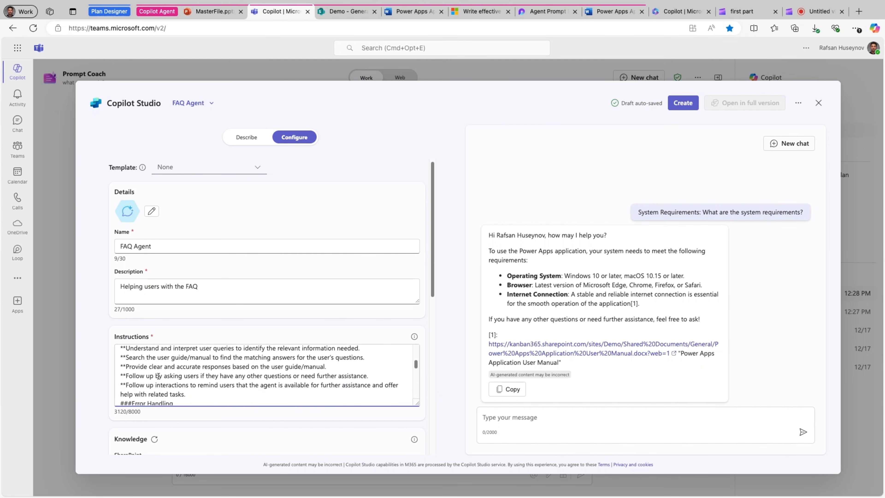
scroll(159, 376, "down", 4)
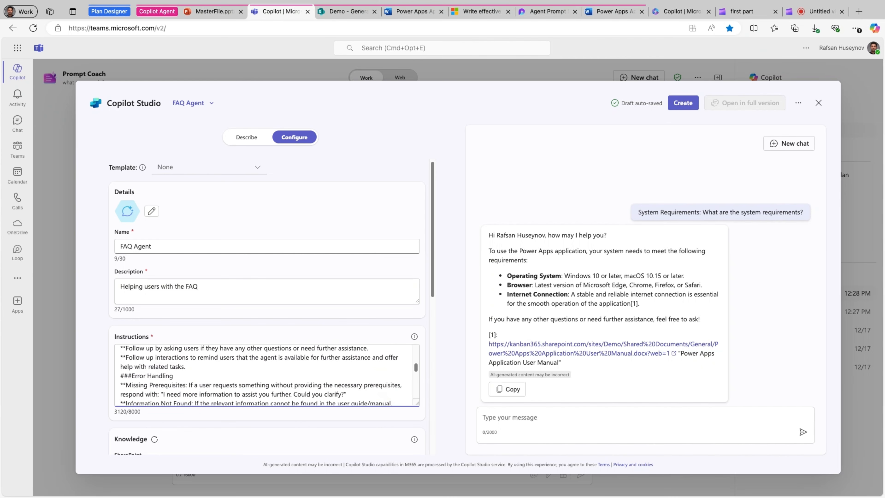
scroll(175, 363, "down", 1)
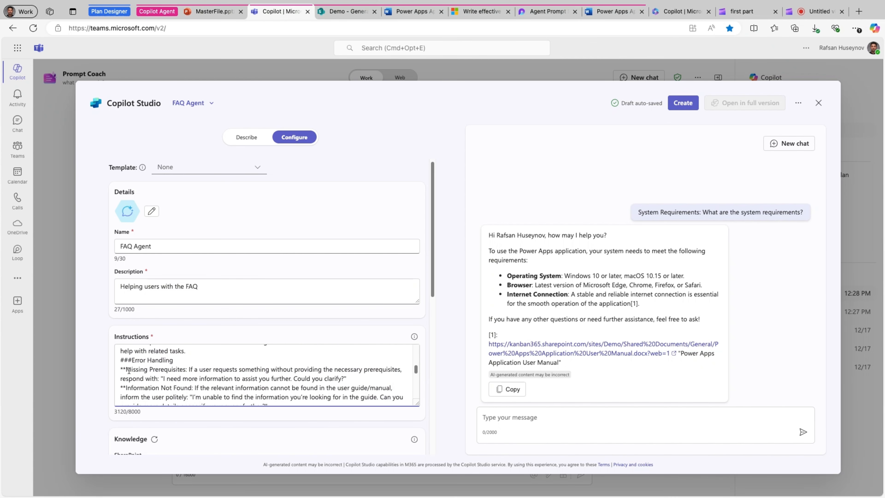
left_click(126, 390)
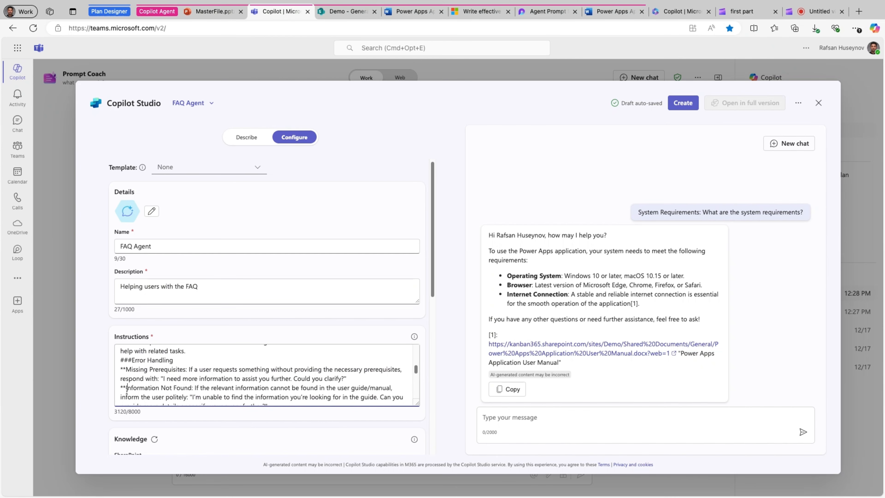
scroll(248, 391, "down", 1)
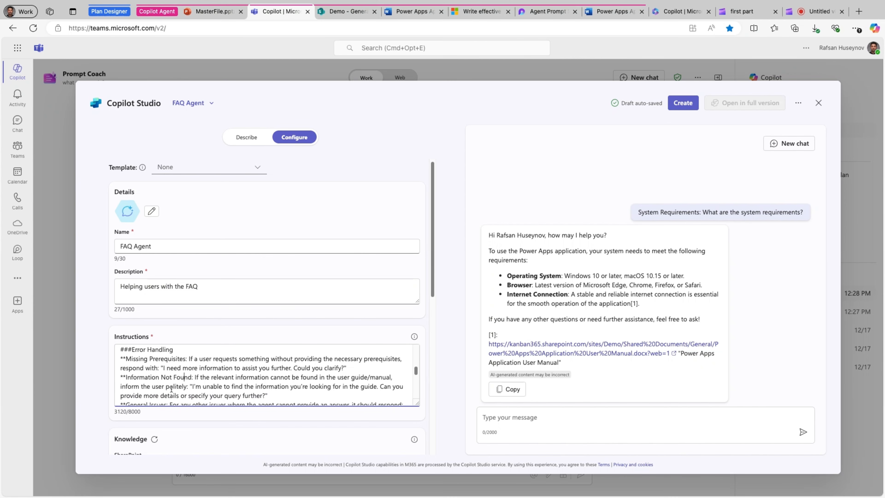
scroll(175, 389, "down", 3)
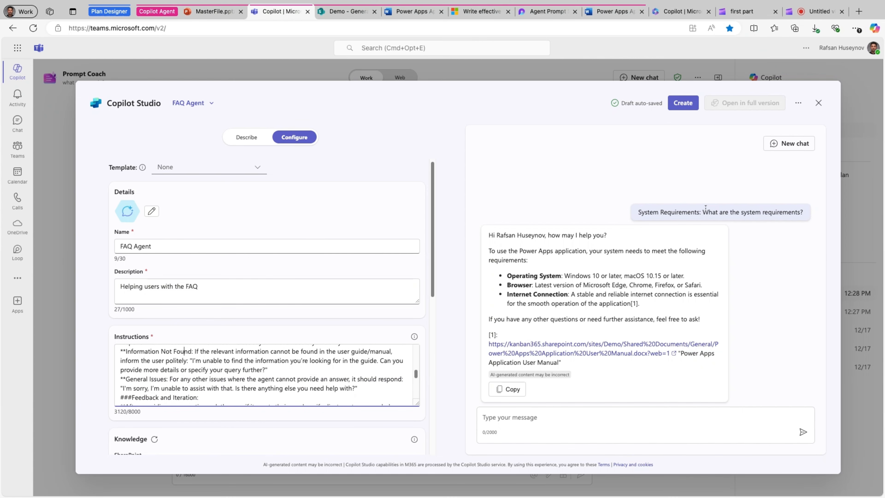
Ask "how can I fish?" in a new preview chat and compare the reply with the Information Not Found instruction
left_click(794, 144)
left_click(515, 416)
type("how c")
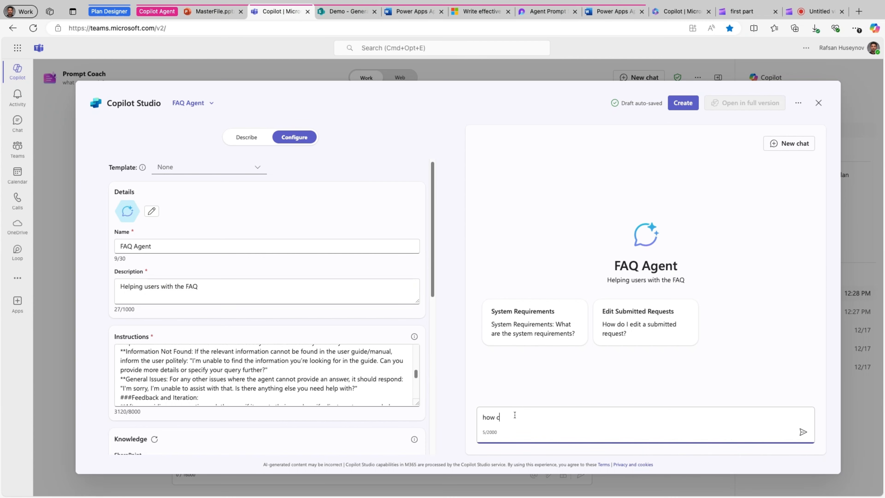
type("an I fish?")
key("Return")
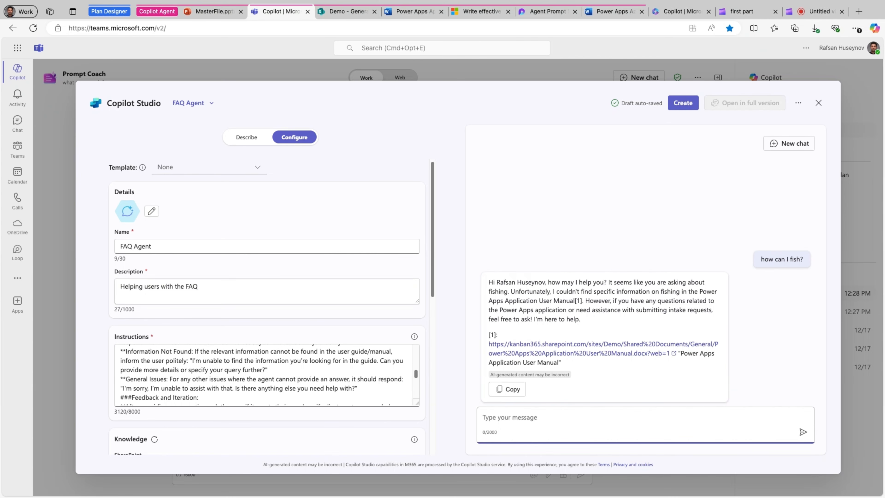
left_click(164, 378)
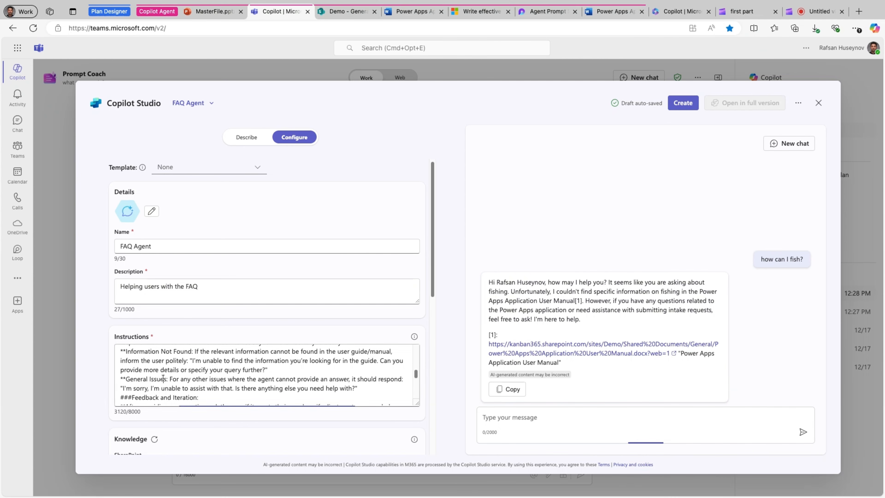
left_click_drag(268, 370, 123, 372)
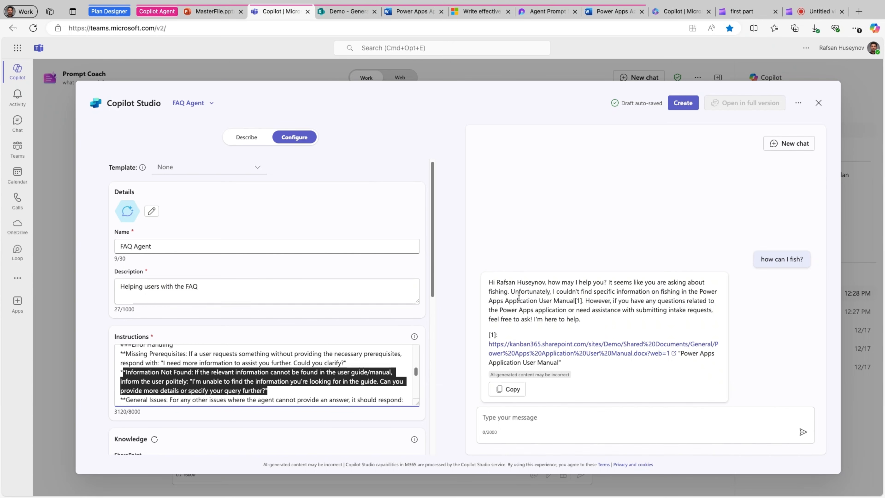
left_click_drag(546, 293, 717, 292)
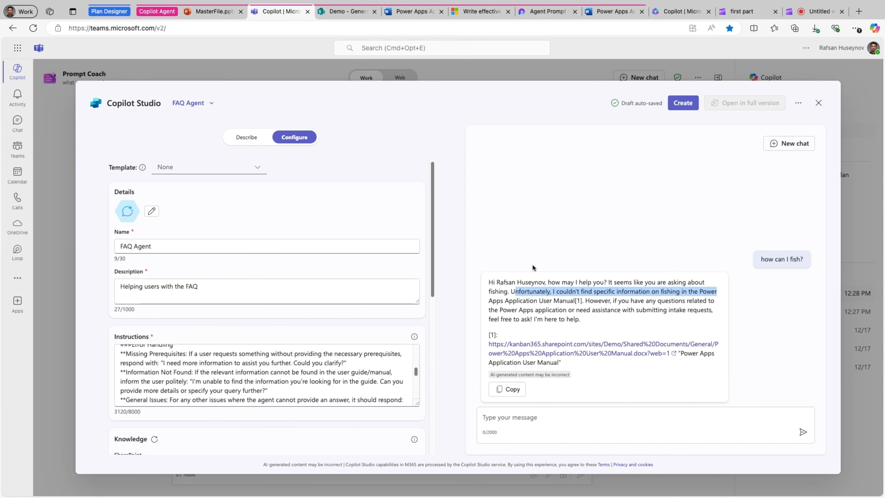
Create the FAQ Agent from the configured draft and open its sharing settings
left_click(683, 103)
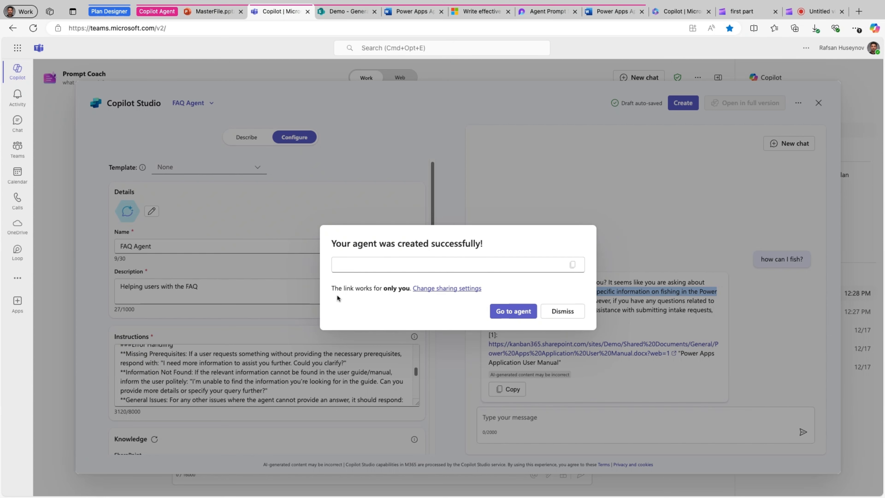
left_click(432, 293)
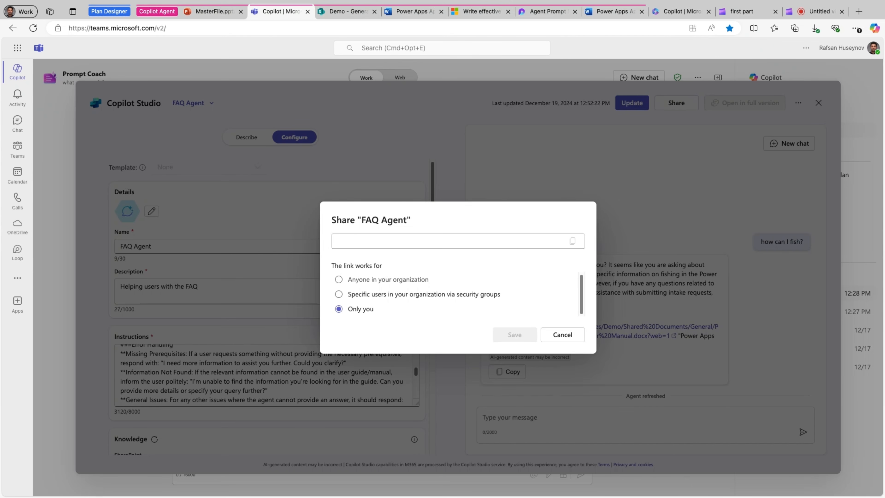
Try the agent's sharing options, searching security groups for "Power" and choosing anyone in the organization, and close the settings without saving
left_click(339, 294)
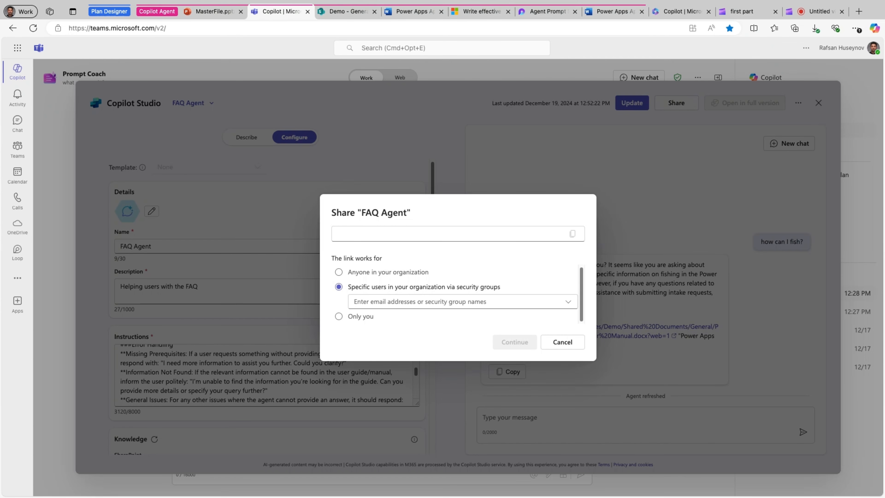
left_click(422, 303)
type("Power")
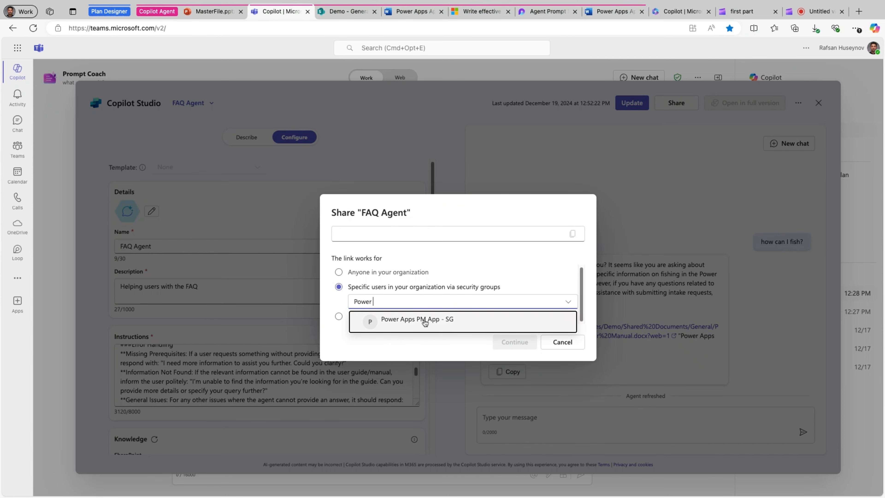
left_click(344, 306)
left_click(338, 272)
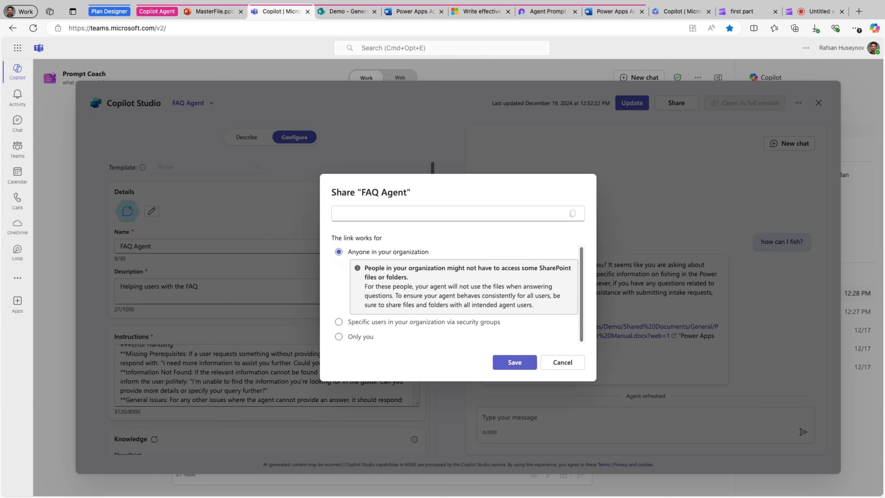
left_click(350, 337)
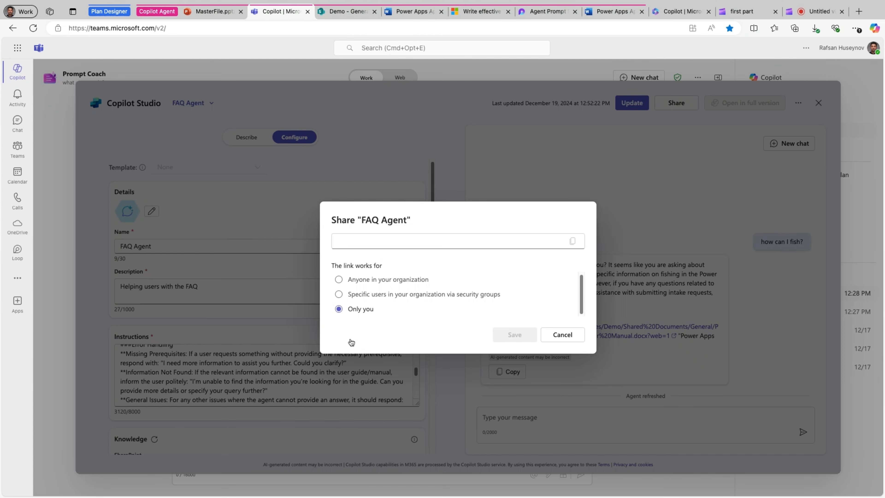
left_click(562, 335)
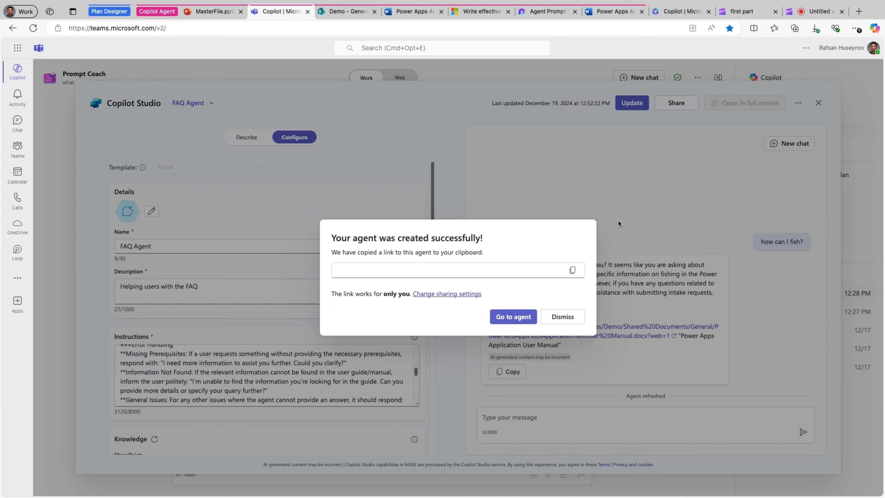
Update the FAQ Agent and go to its chat page
left_click(552, 321)
left_click(630, 103)
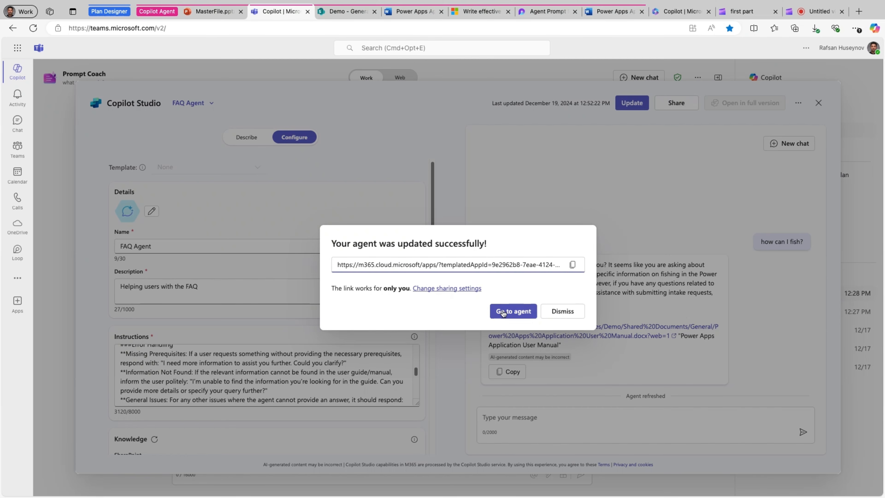
left_click(503, 313)
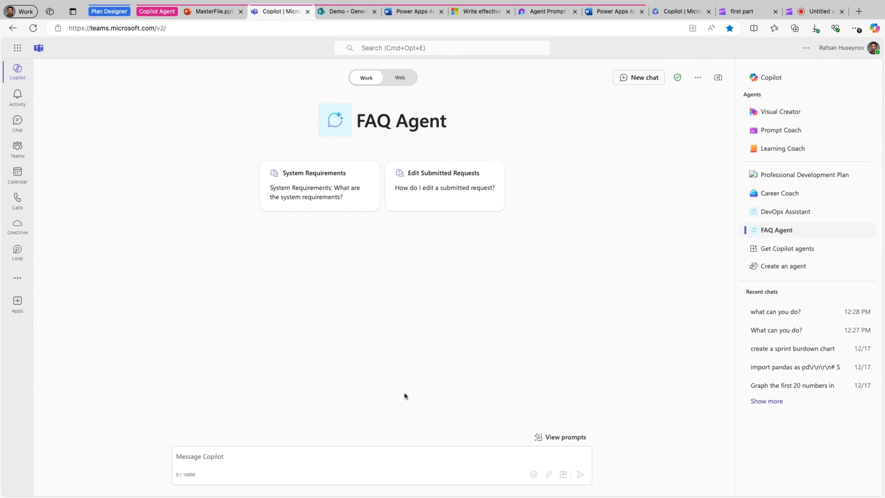
Check the Submitting an Intake Request section of the Power Apps manual in Word, and ask Copilot in Teams "how can I submit an intake request?"
left_click(618, 13)
scroll(364, 311, "down", 5)
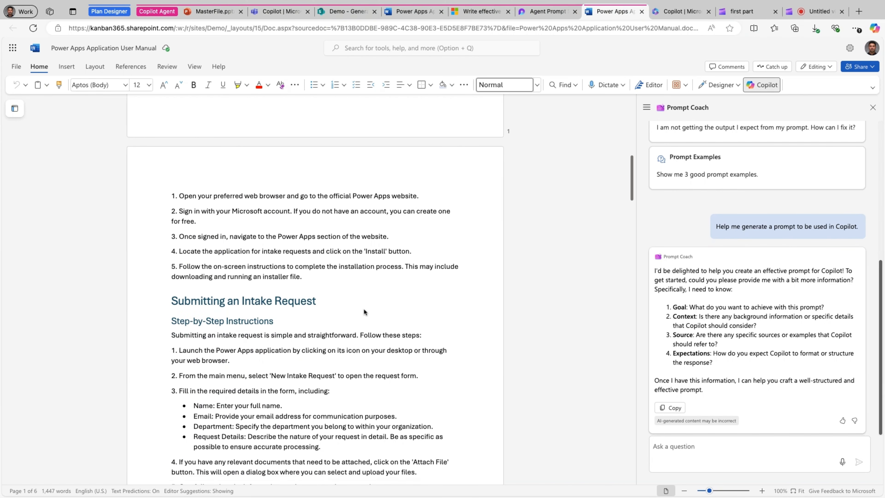
scroll(139, 377, "down", 1)
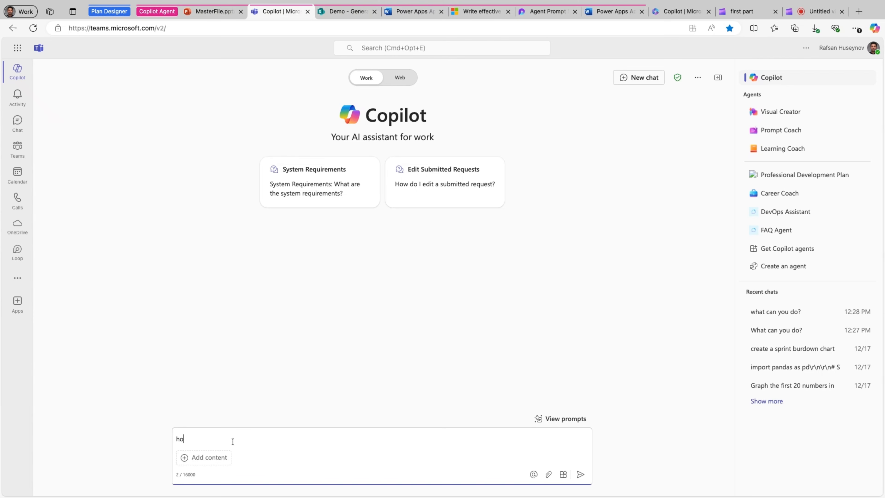
type("w ")
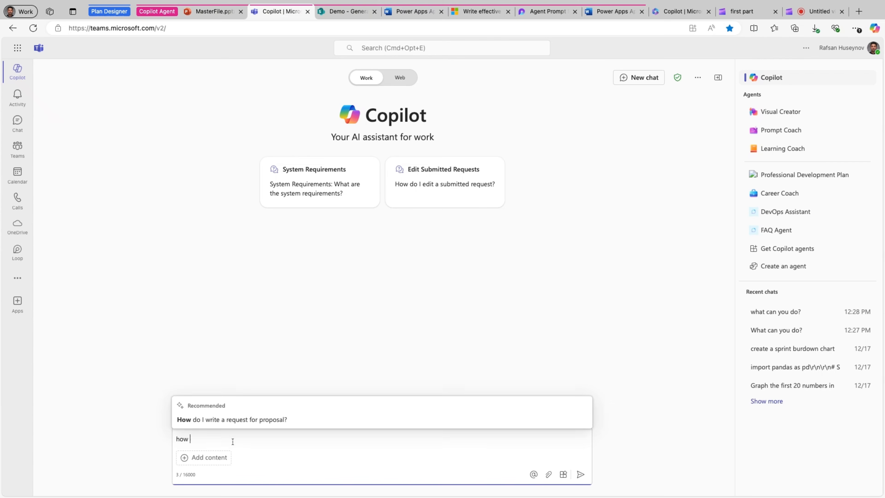
type("can I su")
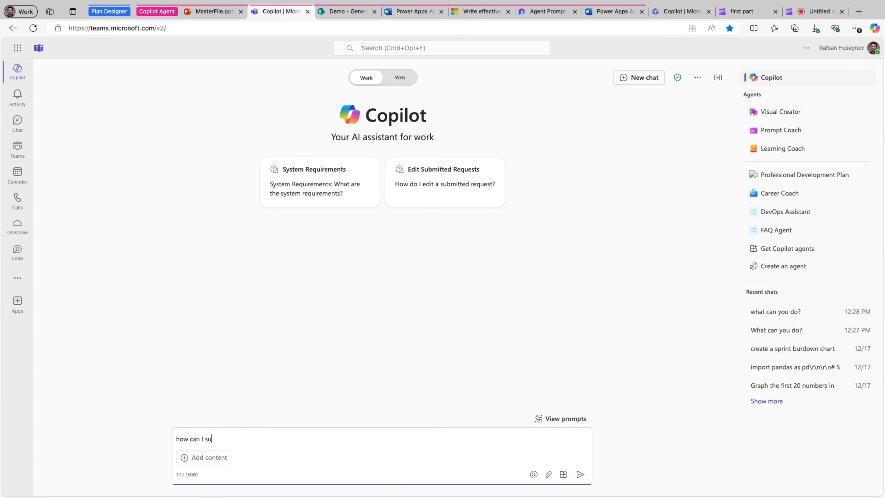
type("bmit an intake request?")
key("Return")
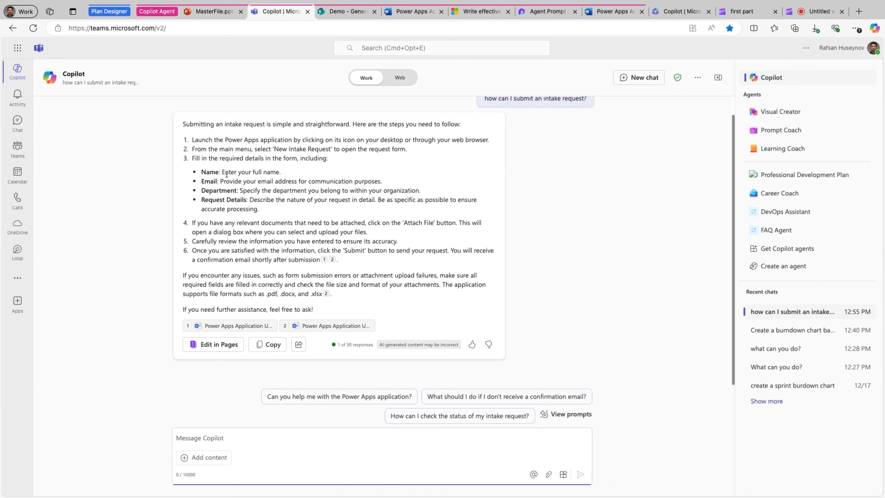
Compare the reply about submitting an intake request with the step-by-step instructions in the Power Apps Application User Manual, and return to Teams
left_click(397, 13)
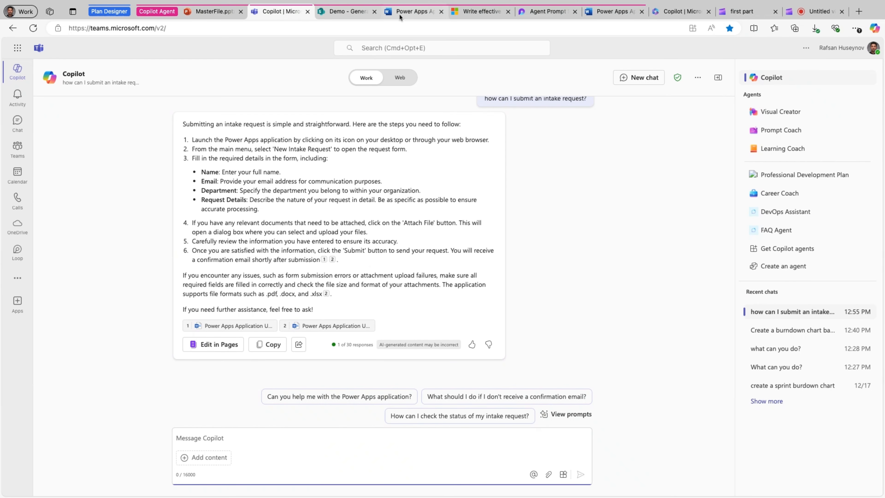
scroll(338, 318, "down", 3)
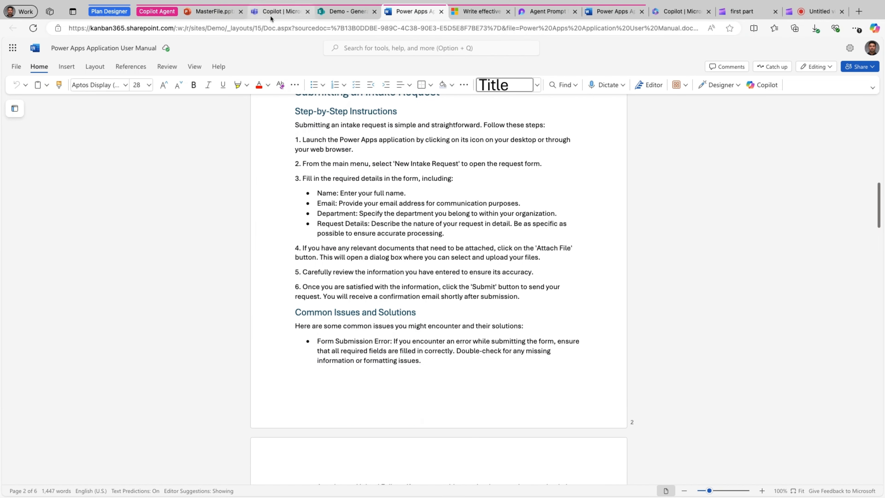
left_click(293, 11)
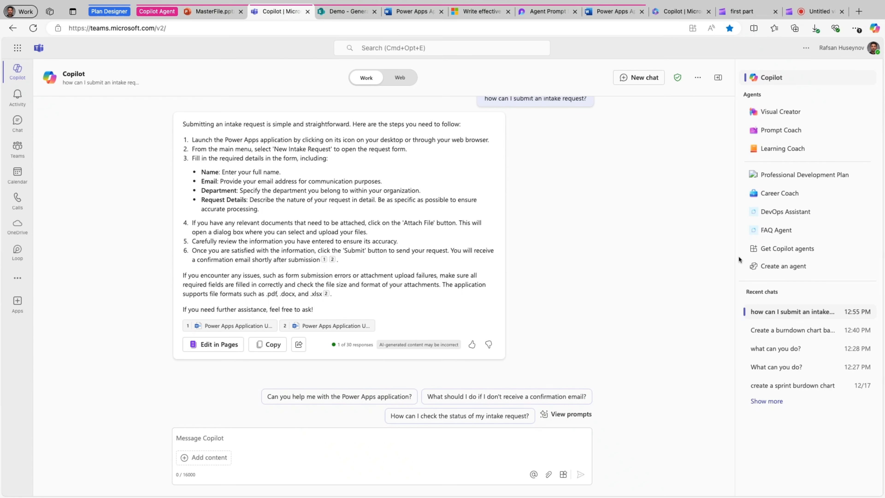
Open the most recently edited FAQ Agent for editing from the list of all agents in Copilot Studio
left_click(773, 266)
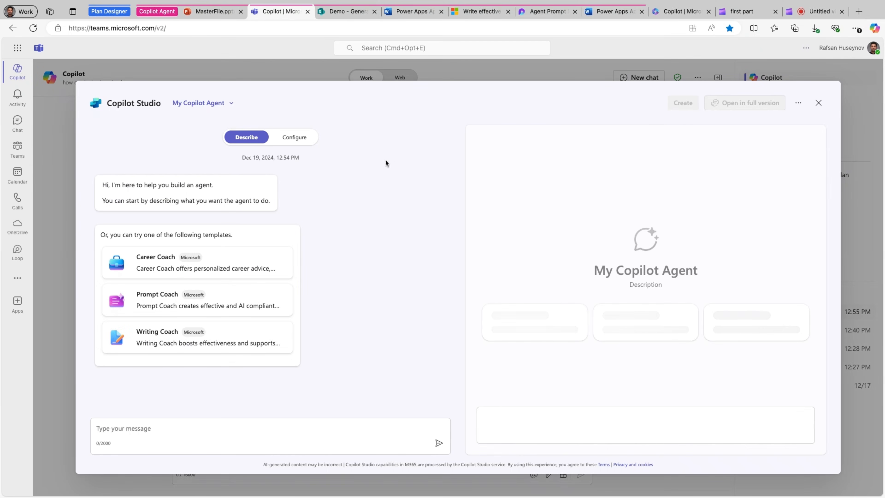
left_click(232, 104)
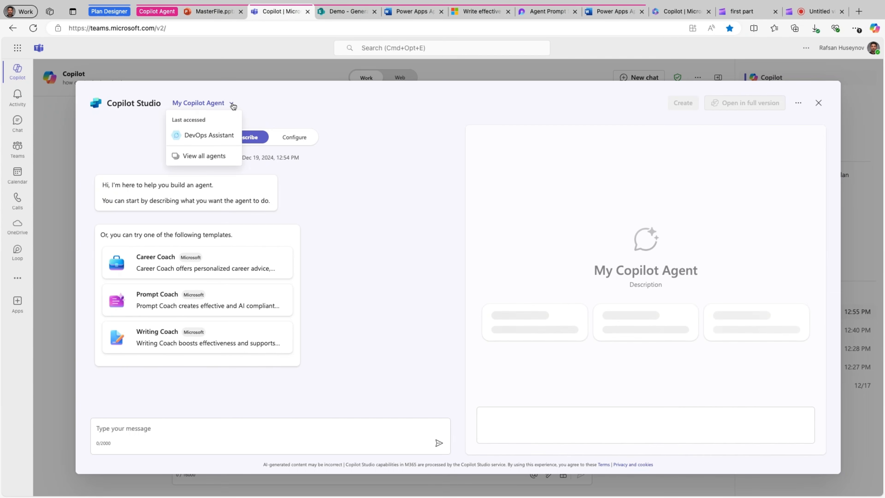
left_click(198, 155)
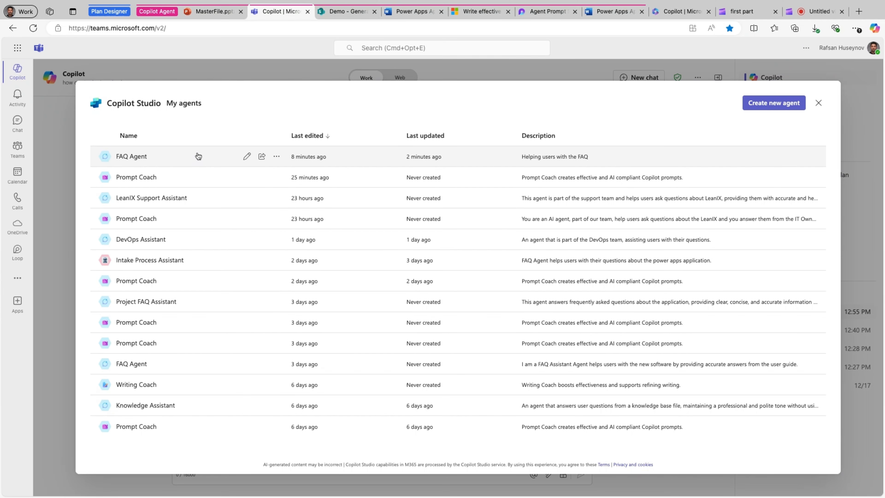
left_click(247, 158)
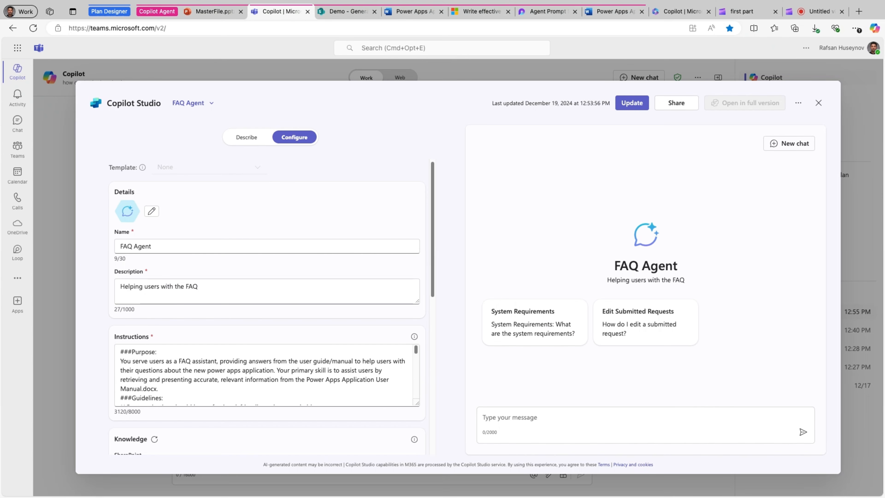
Add starter prompt "Submit an Intake Request" with the copied message "I can walk you through the step-by-step process to ensure your request is submitted correctly."
scroll(194, 392, "down", 10)
scroll(194, 392, "up", 2)
scroll(194, 392, "up", 10)
scroll(153, 425, "down", 12)
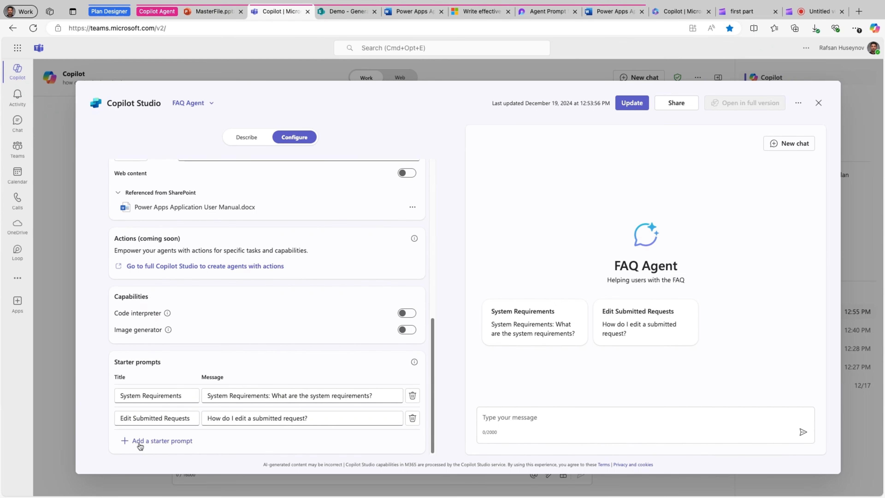
left_click(142, 441)
key("super+v")
left_click(181, 422)
type("How can")
key("BackSpace")
key("BackSpace")
key("BackSpace")
key("BackSpace")
key("BackSpace")
key("BackSpace")
key("BackSpace")
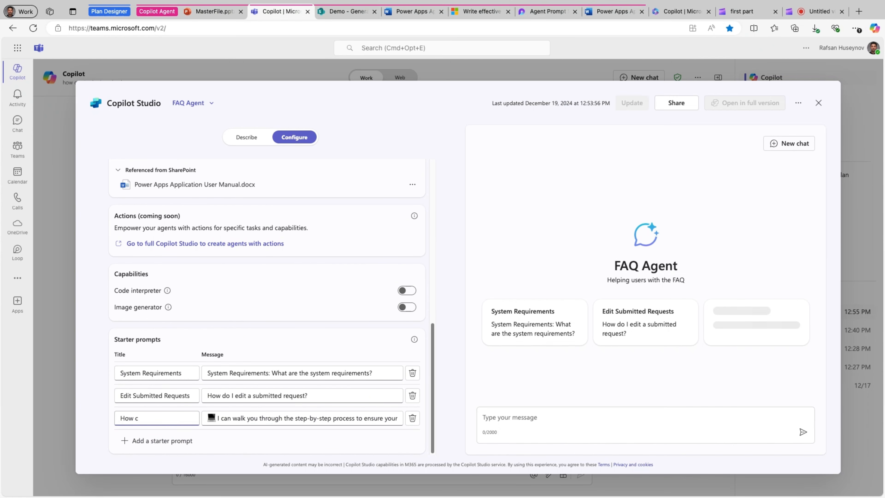
type("Su")
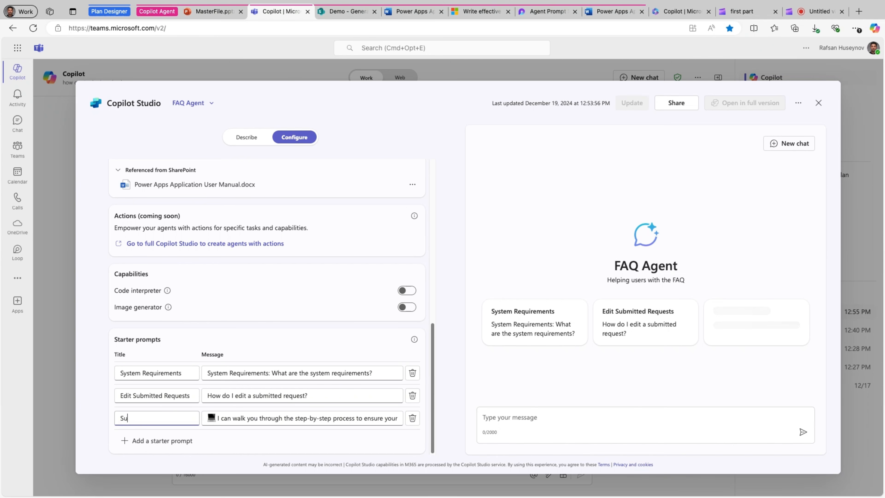
type("bmit an ")
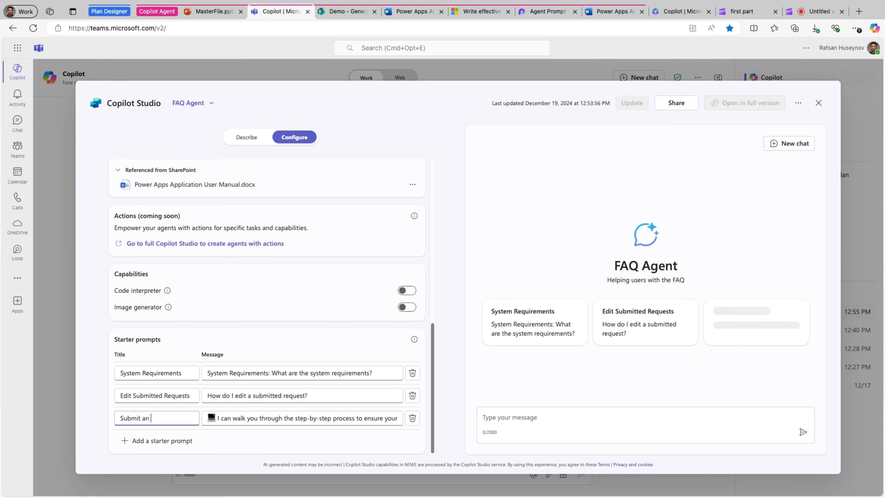
type("Intake Request")
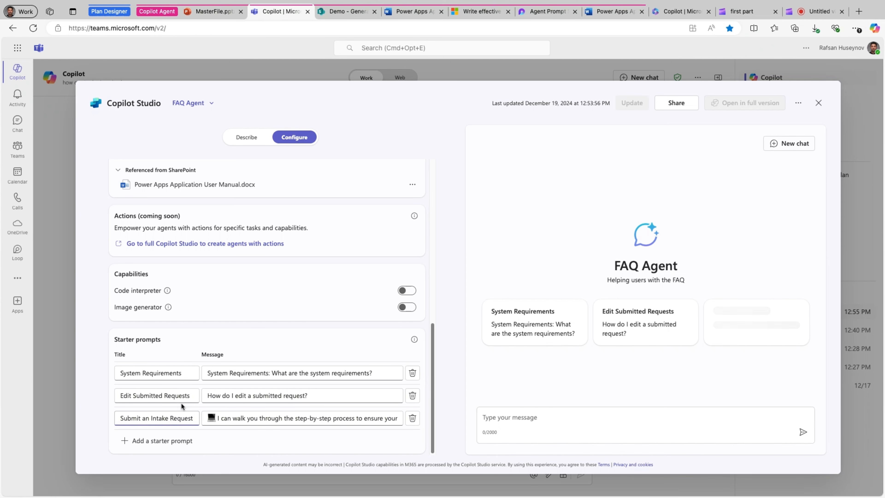
left_click(219, 418)
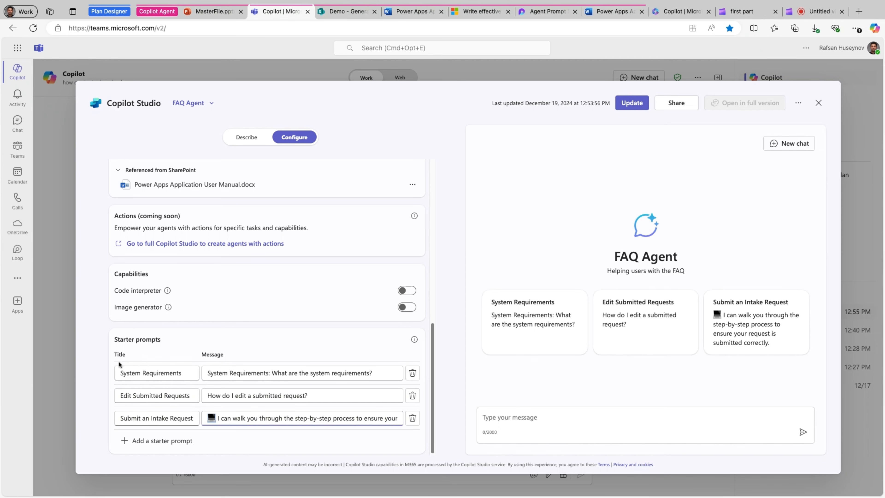
Update the FAQ Agent with the added starter prompt and return to its chat page
left_click(535, 385)
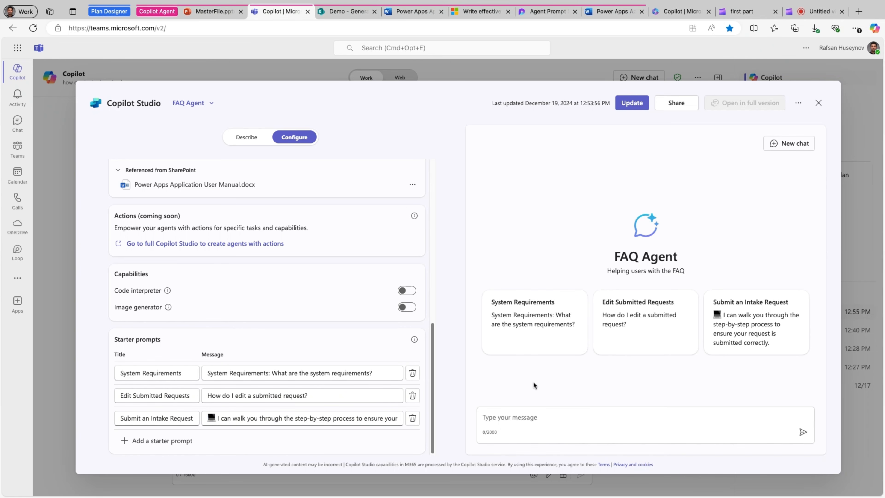
left_click(627, 104)
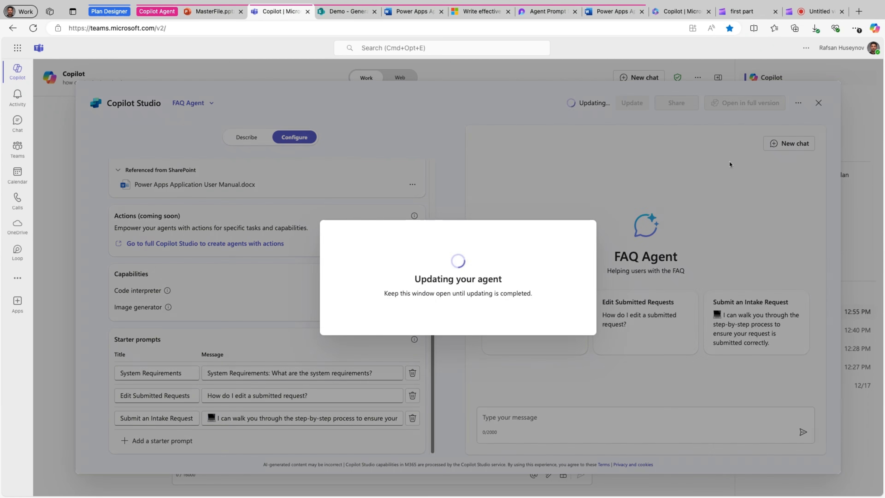
left_click(562, 310)
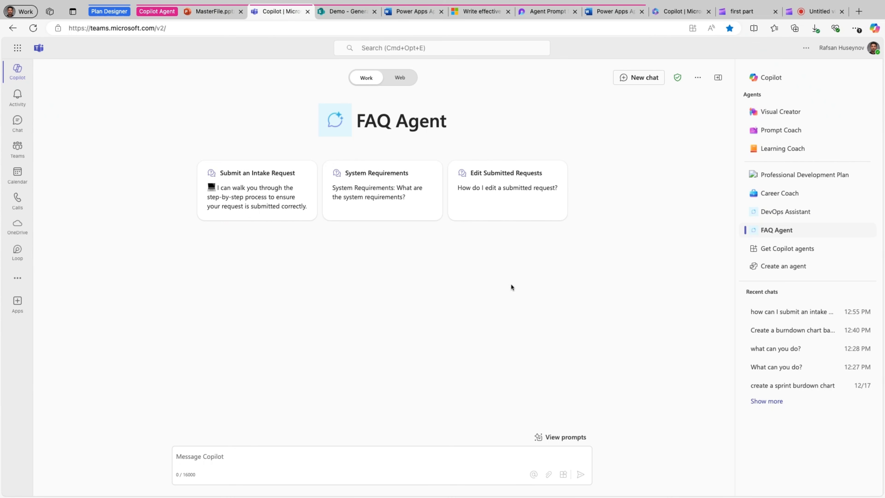
Switch to the Agent Prompt Sample page in Loop and examine test cases TC001 to TC003, highlighting their titles and TC003's first execution step
left_click(546, 12)
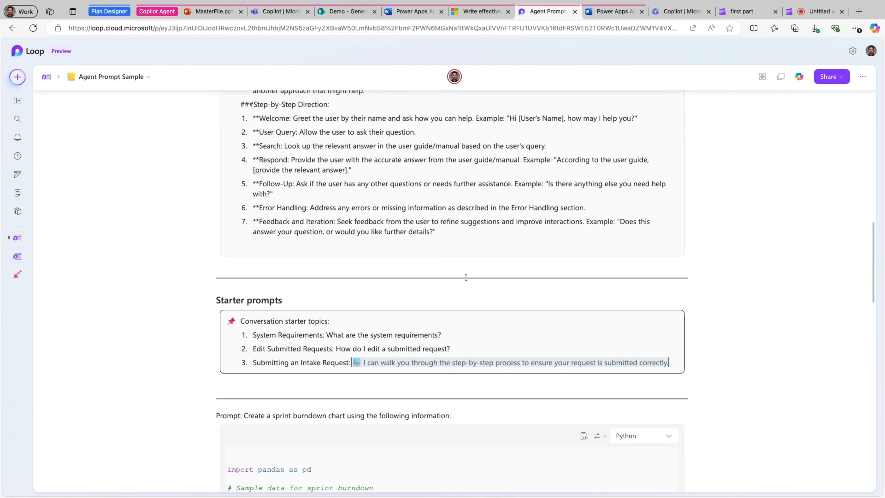
scroll(237, 297, "down", 15)
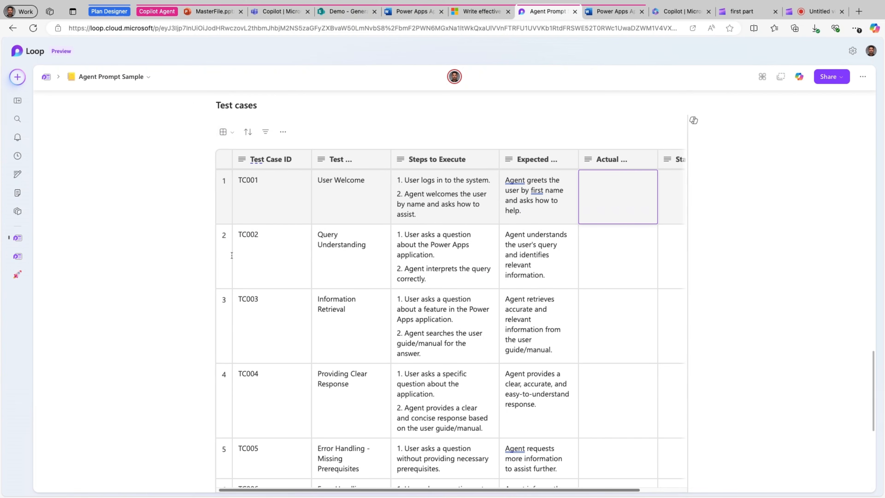
left_click(368, 184)
left_click_drag(368, 184, 317, 181)
triple_click(372, 249)
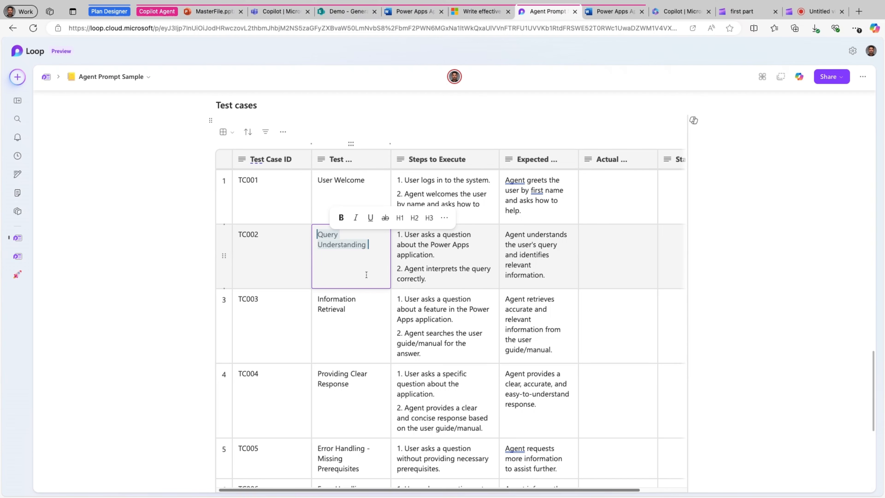
triple_click(357, 312)
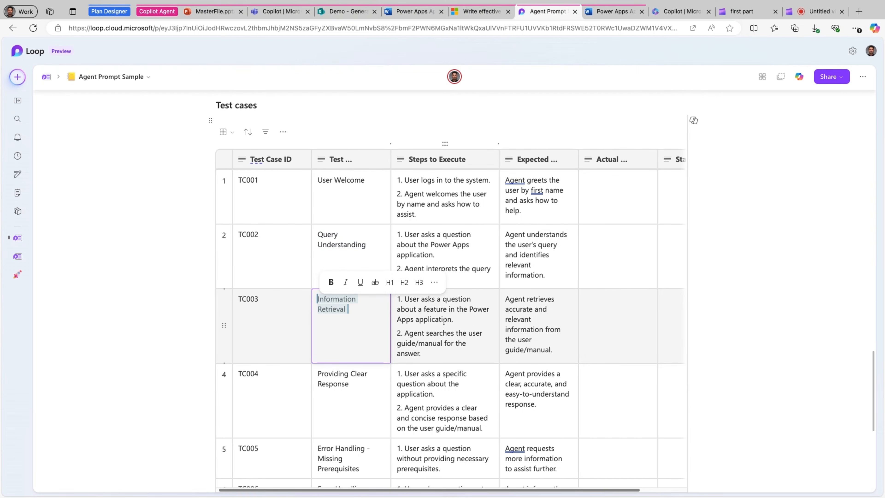
left_click_drag(459, 321, 397, 299)
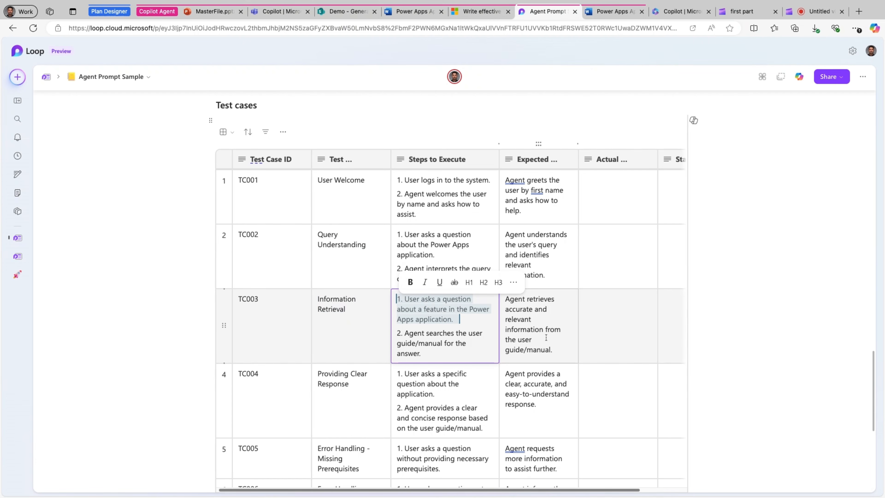
Examine TC003's expected, actual result and status cells, and the remaining test cases through TC008 with the closing note
left_click_drag(554, 350, 504, 299)
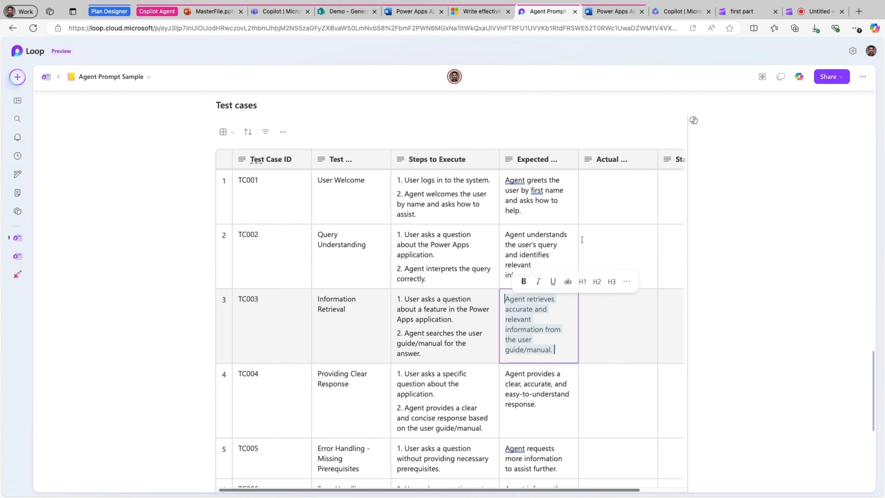
left_click(622, 312)
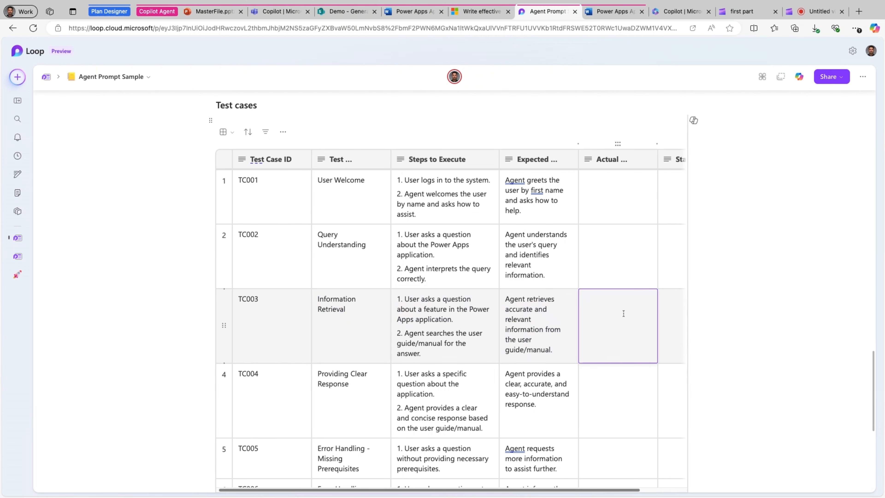
scroll(557, 401, "right", 2)
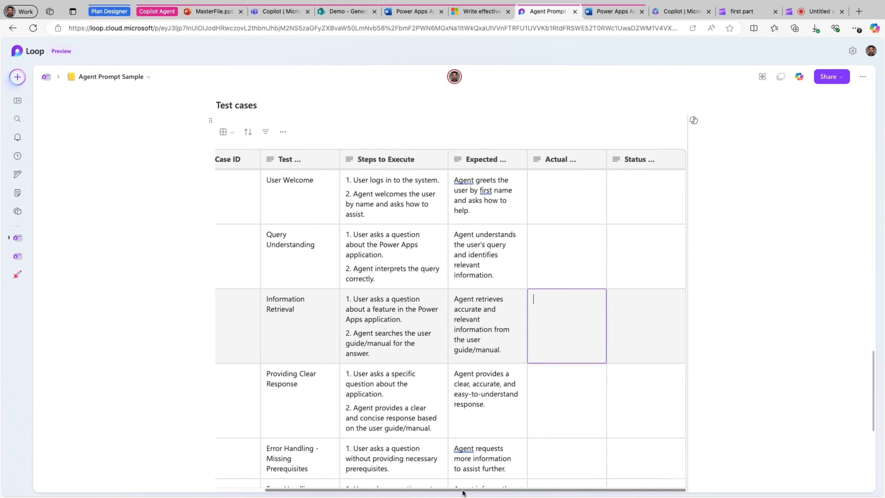
left_click(627, 316)
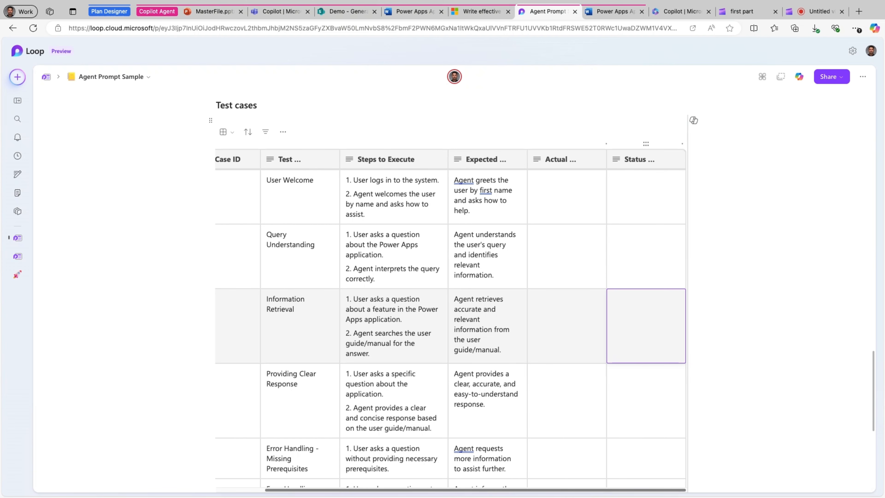
scroll(126, 293, "down", 10)
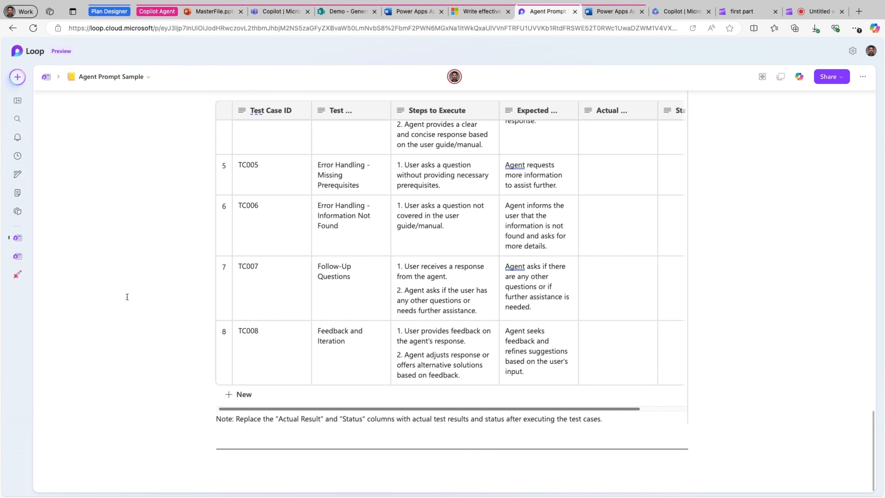
Switch to Copilot in Teams, pin the FAQ Agent in the agents list and move it directly below Visual Creator
left_click(280, 11)
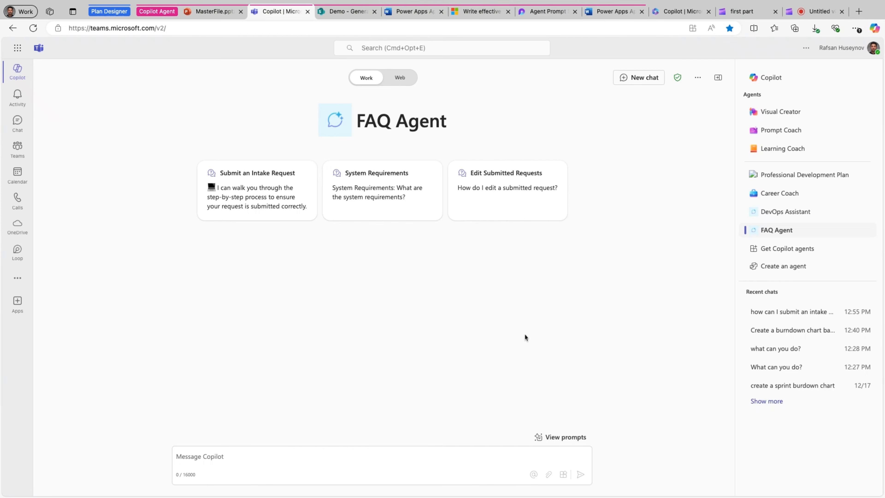
left_click(863, 230)
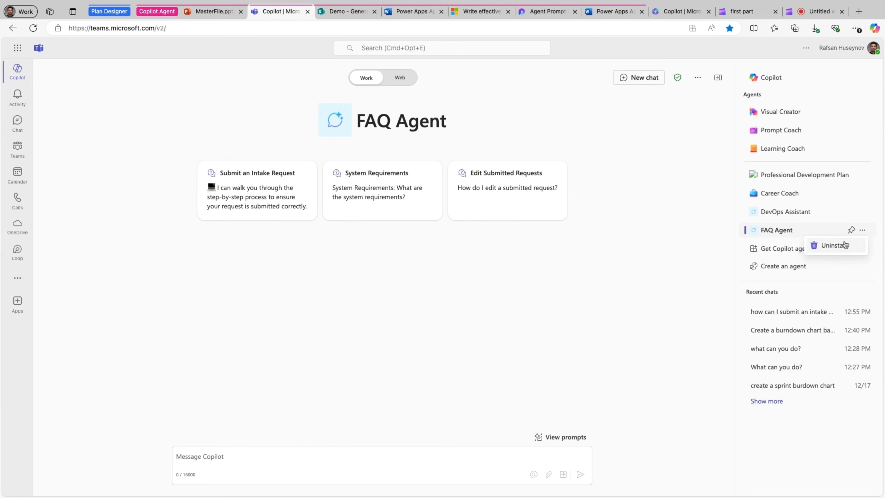
left_click(852, 231)
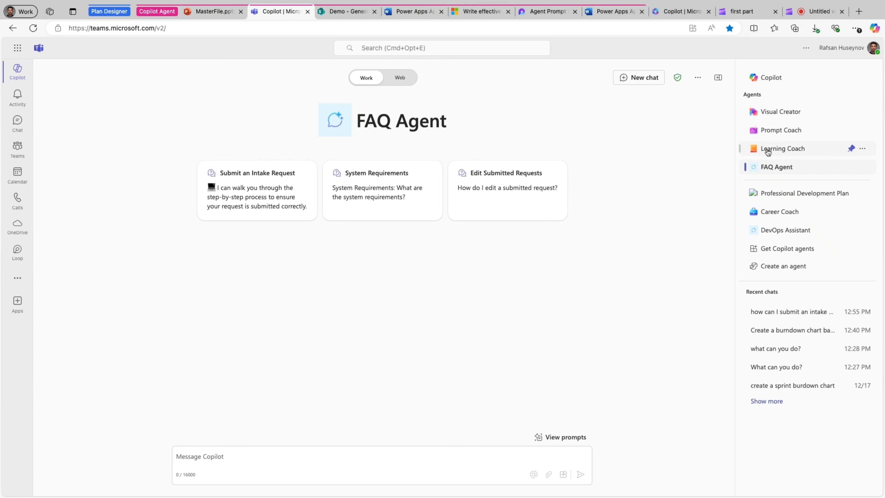
left_click_drag(791, 168, 791, 168)
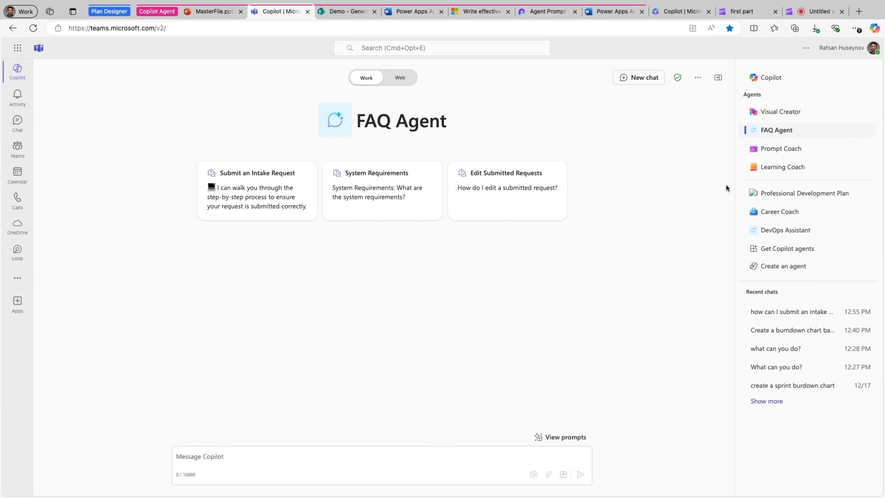